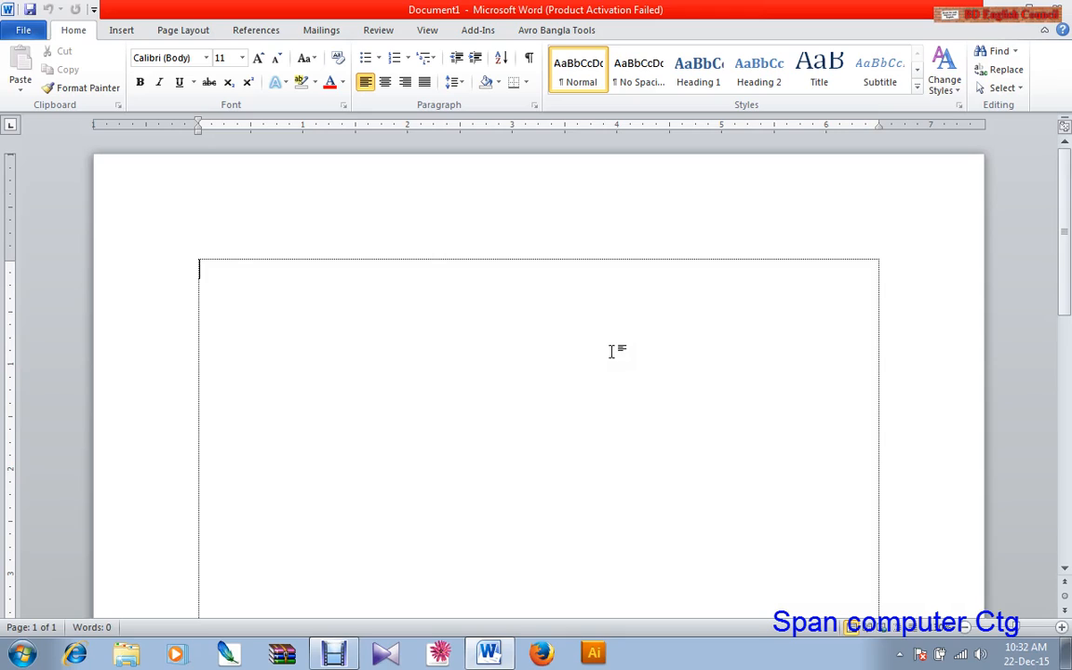
click(450, 344)
click(451, 345)
click(275, 314)
click(333, 352)
click(256, 287)
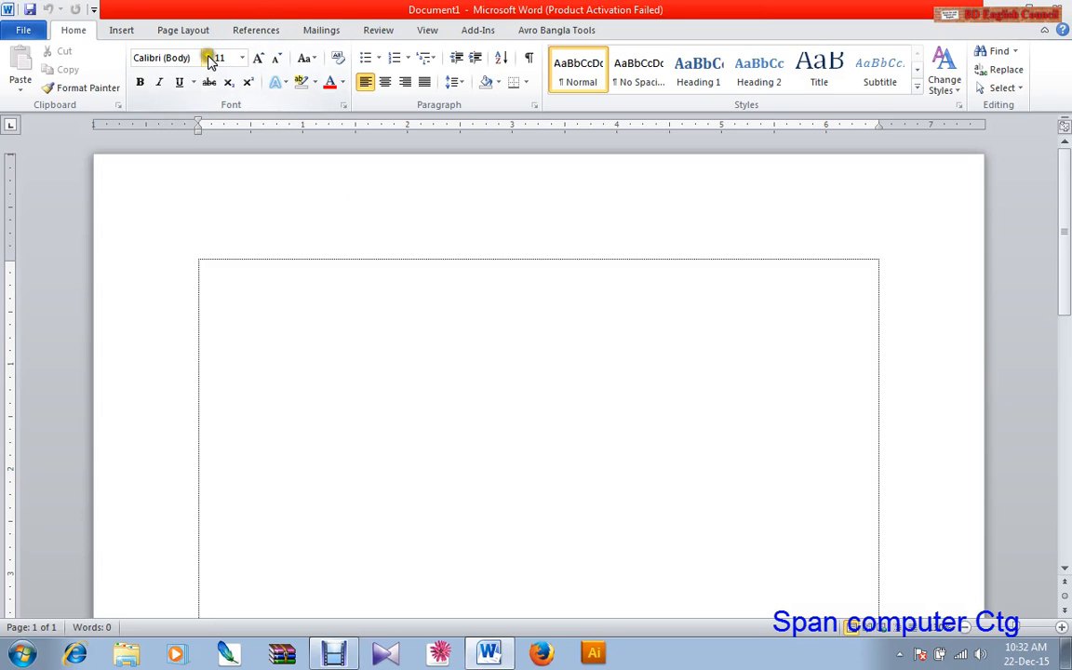
click(253, 264)
click(78, 37)
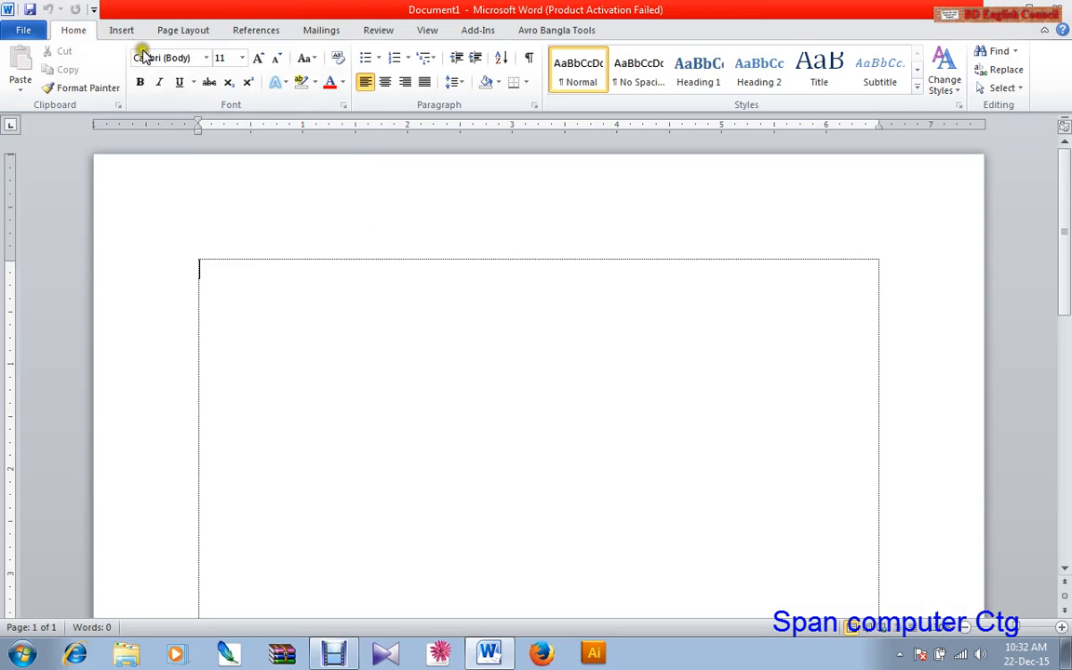
Set the document font to SutonnyMJ and switch it to Times New Roman
click(211, 59)
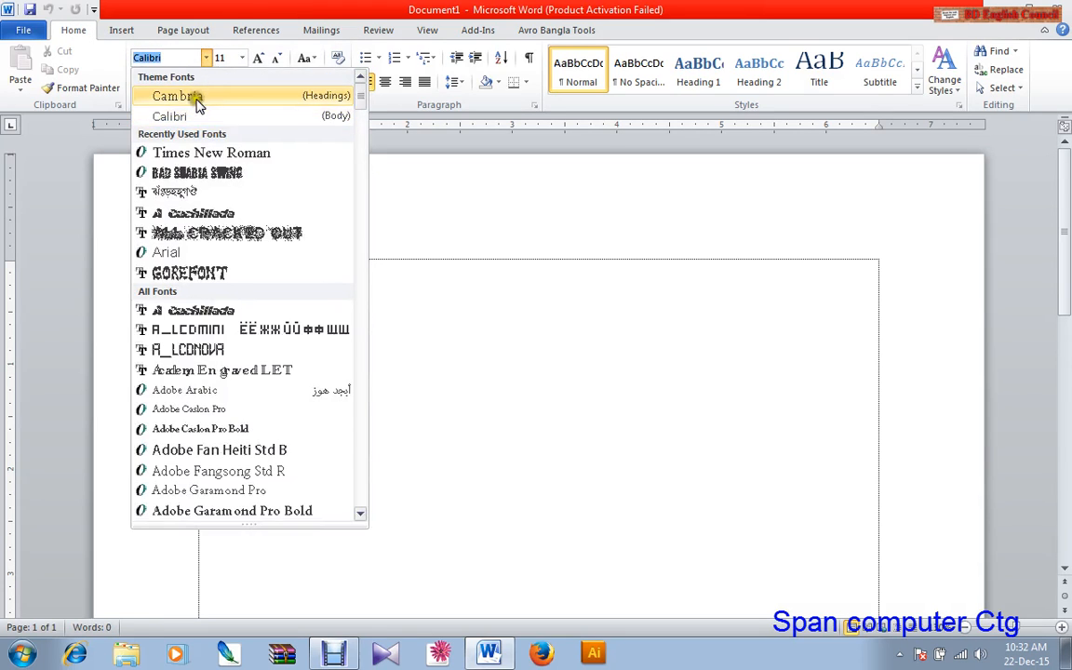
click(192, 197)
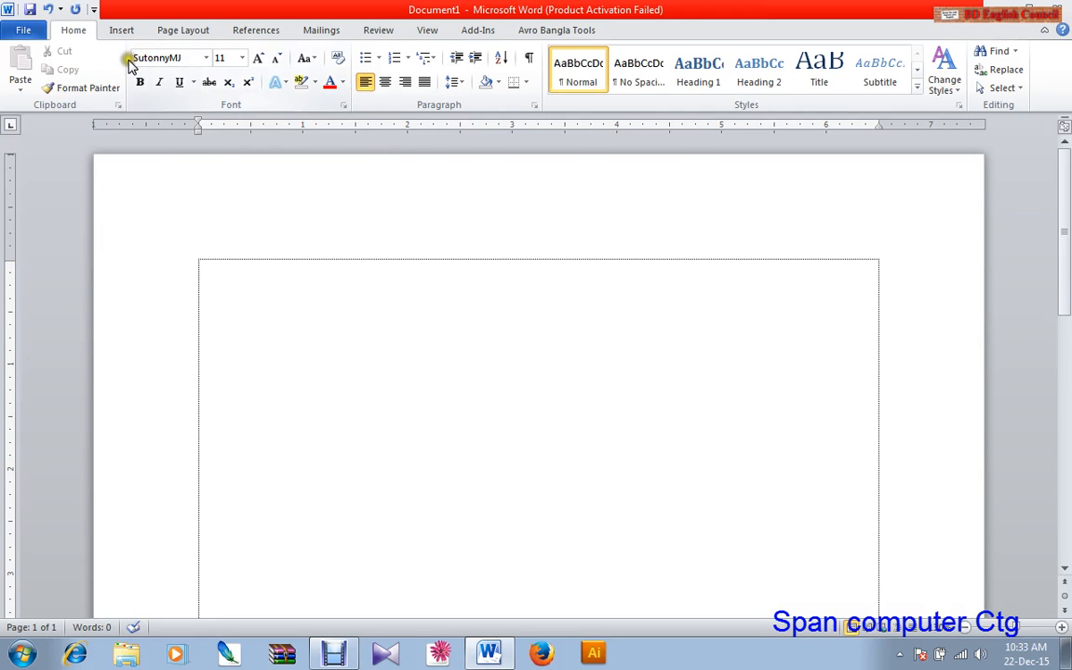
click(205, 57)
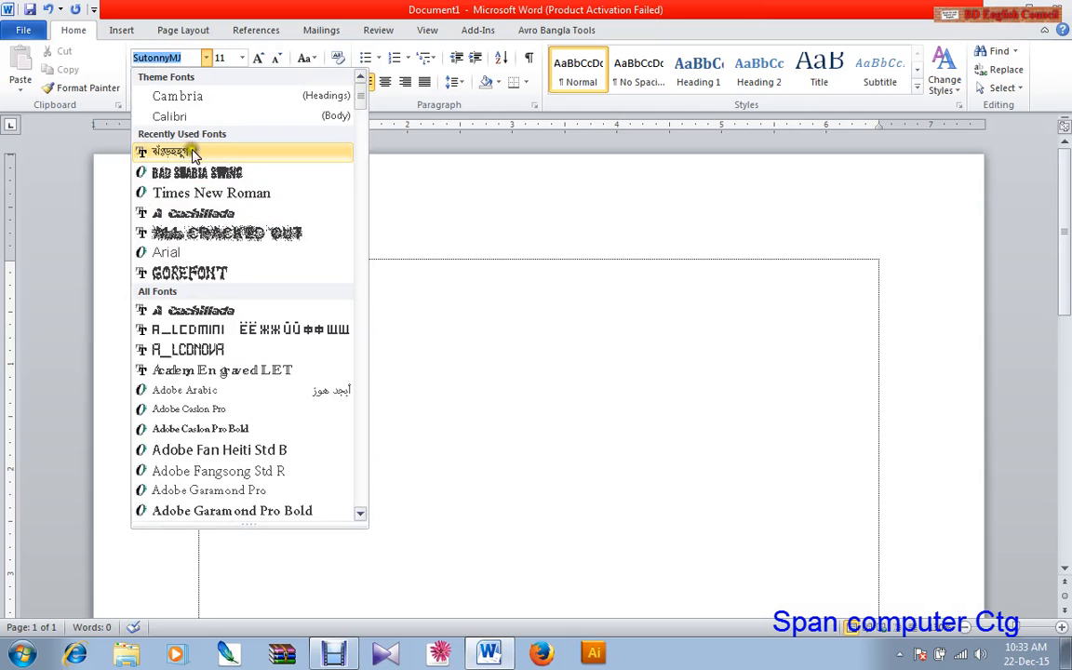
click(238, 195)
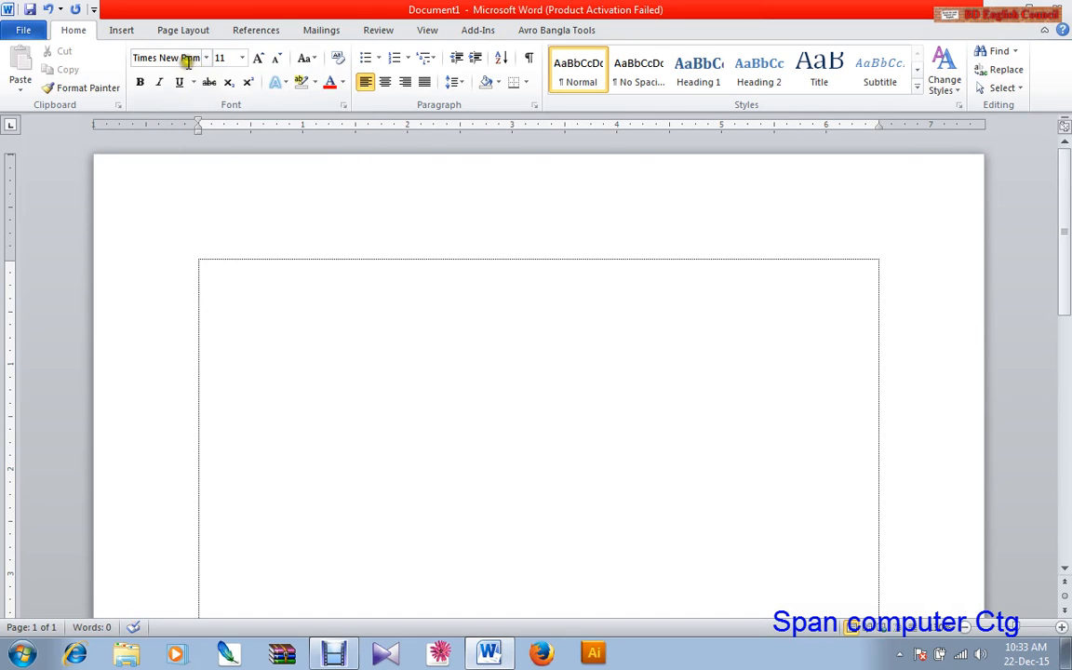
Set the font to SutonnyMJ in the Font dialog, finding it by its first letters "sut"
click(343, 106)
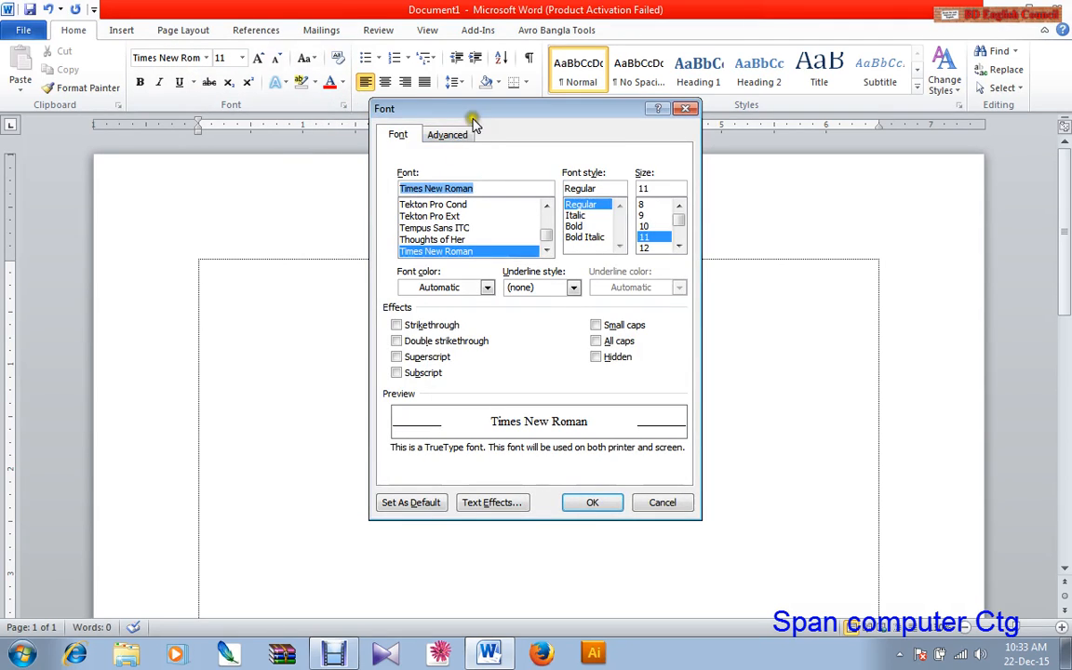
drag(472, 108, 455, 77)
click(424, 196)
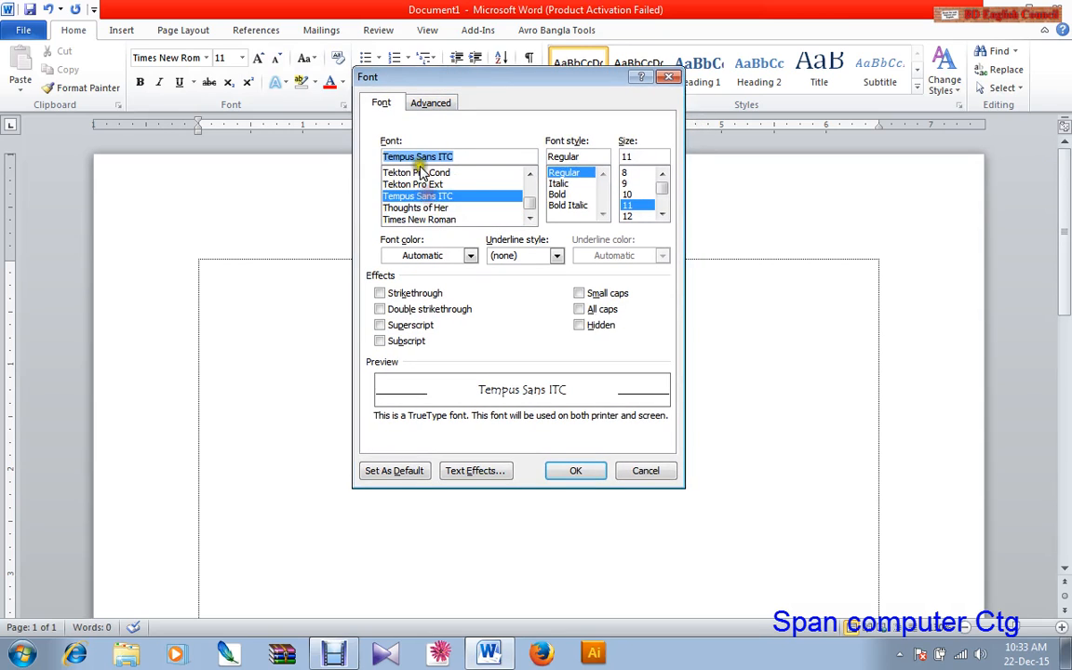
scroll(431, 201, down, 6)
drag(460, 153, 352, 146)
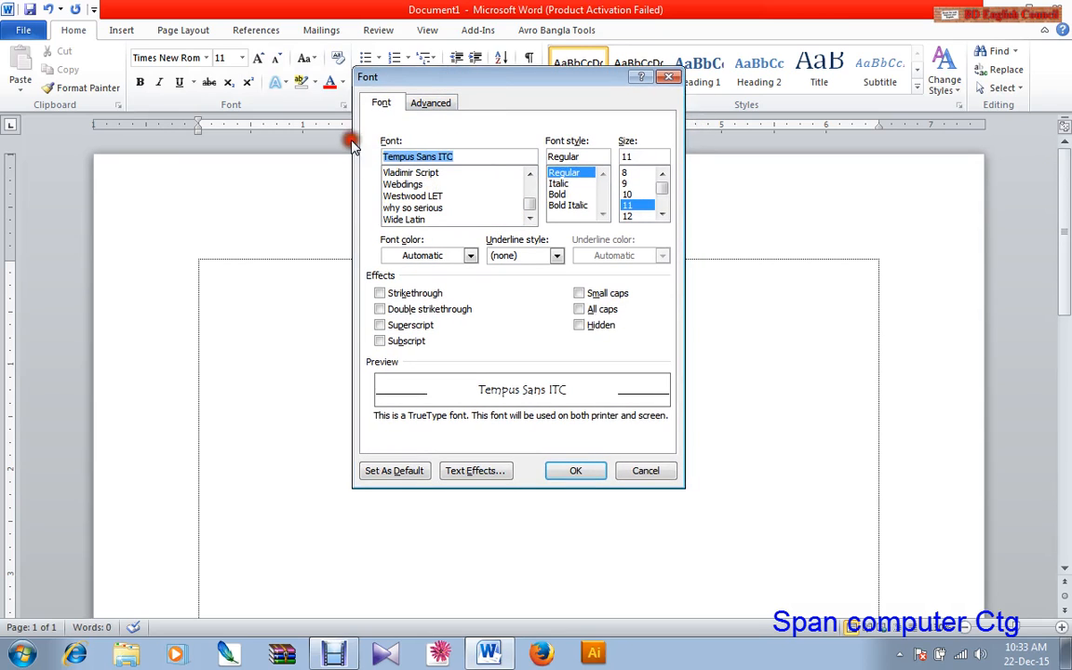
text(su)
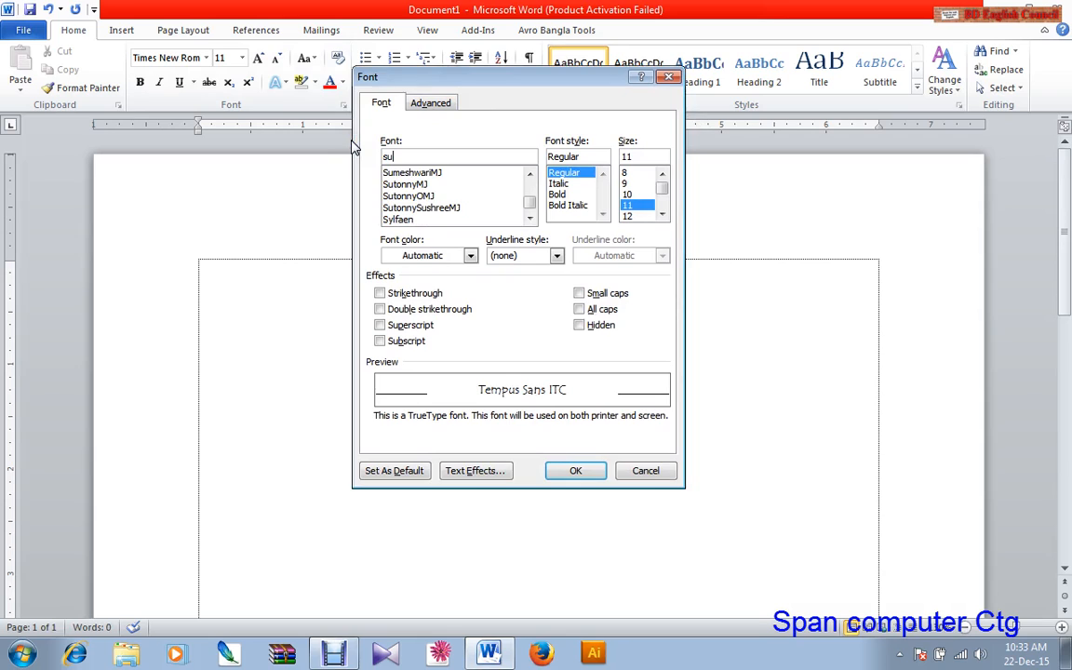
text(t)
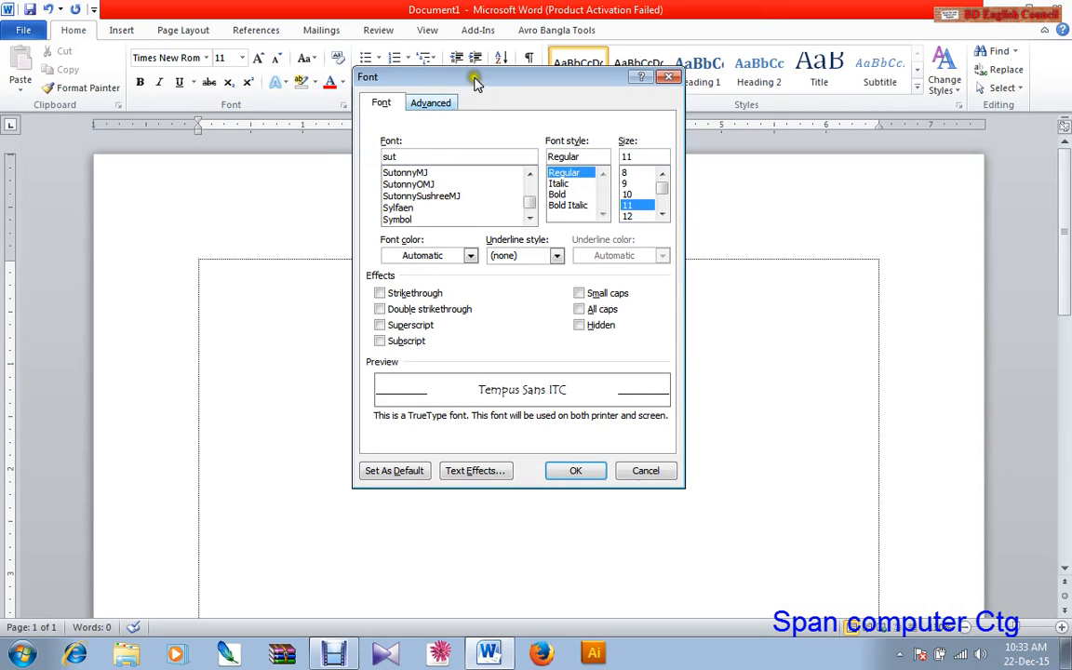
click(416, 174)
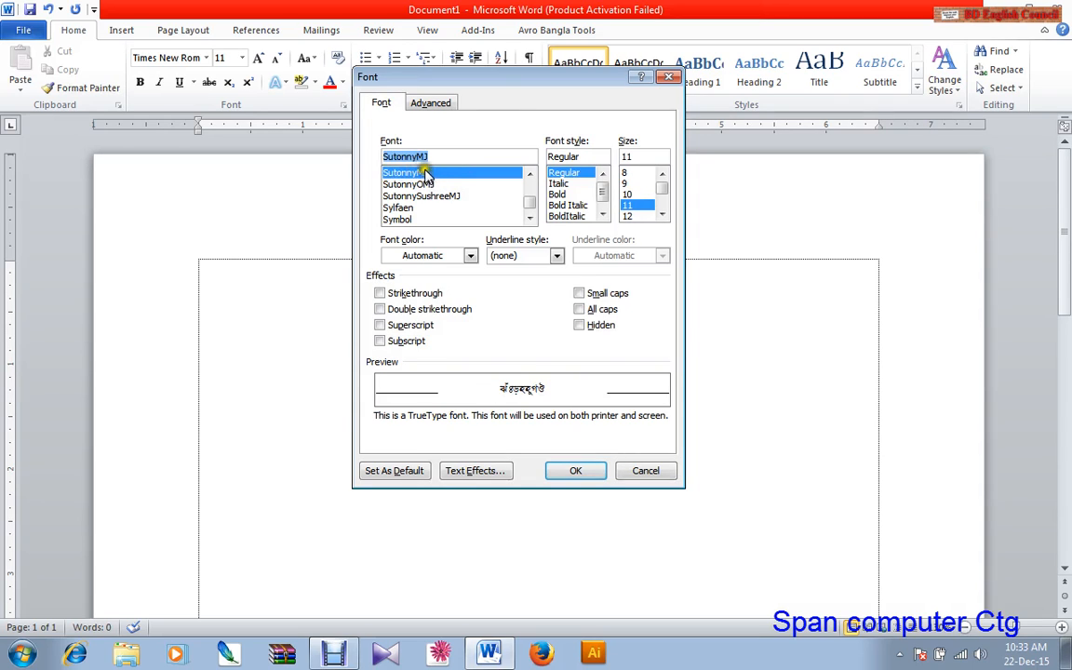
click(579, 470)
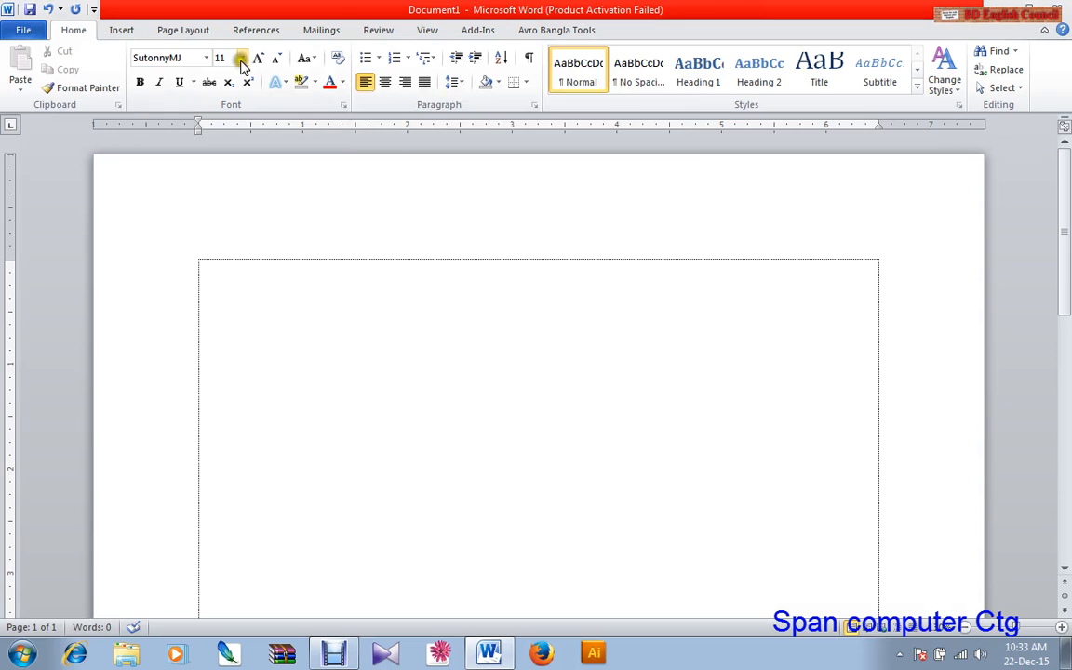
click(205, 57)
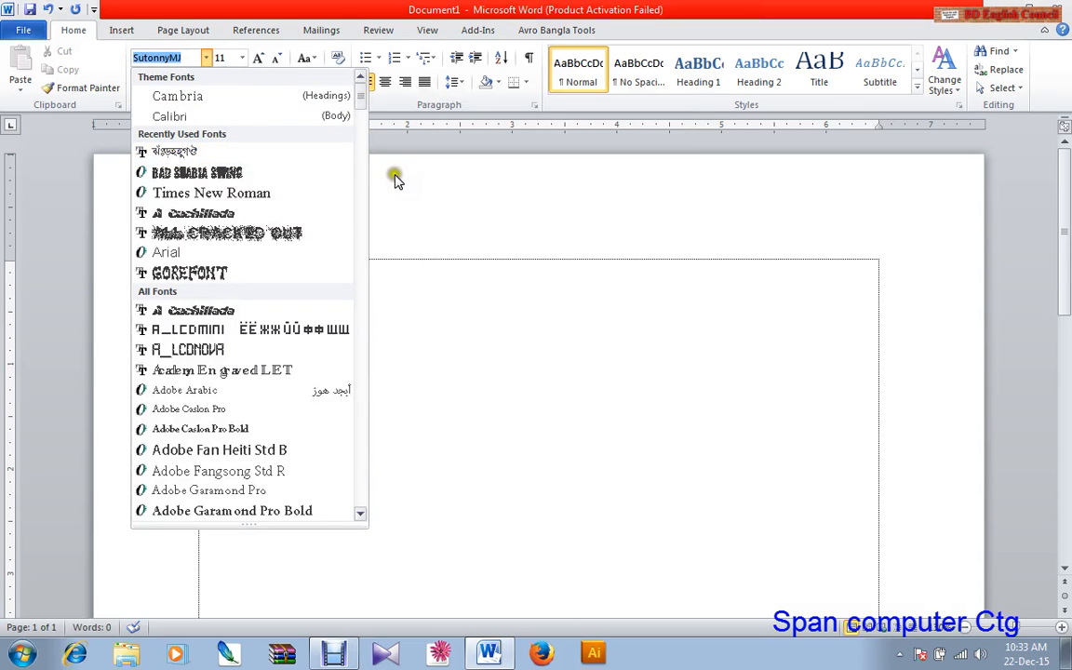
click(391, 142)
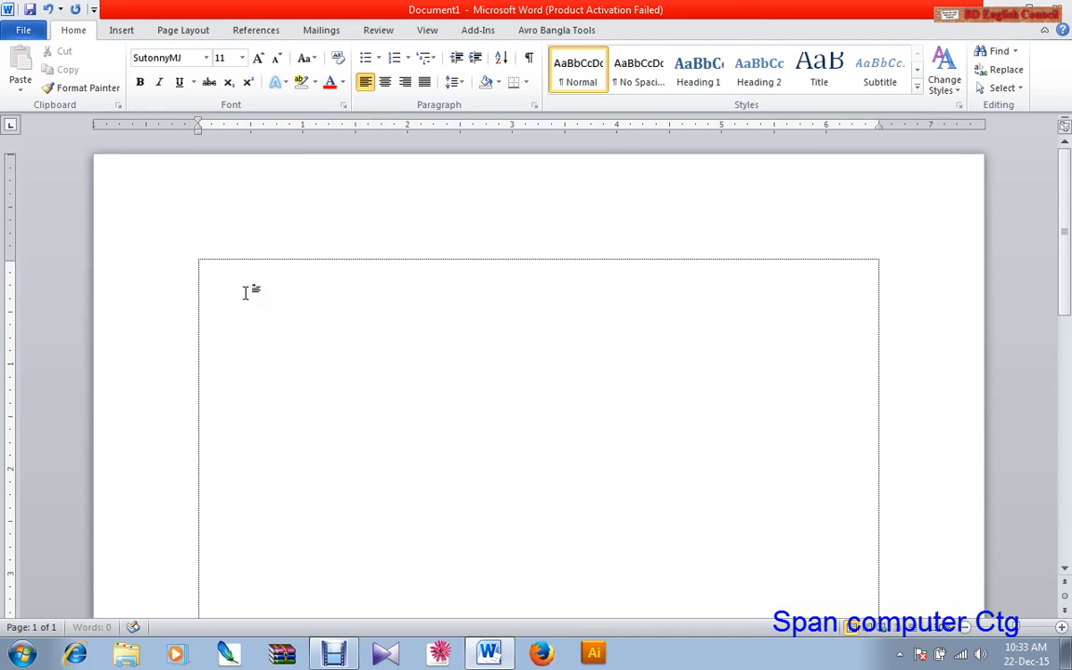
Enlarge the font size to 34, test it with a row of Bangla characters and clear the row
key(ctrl+bracketright)
text(dfghjkl; )
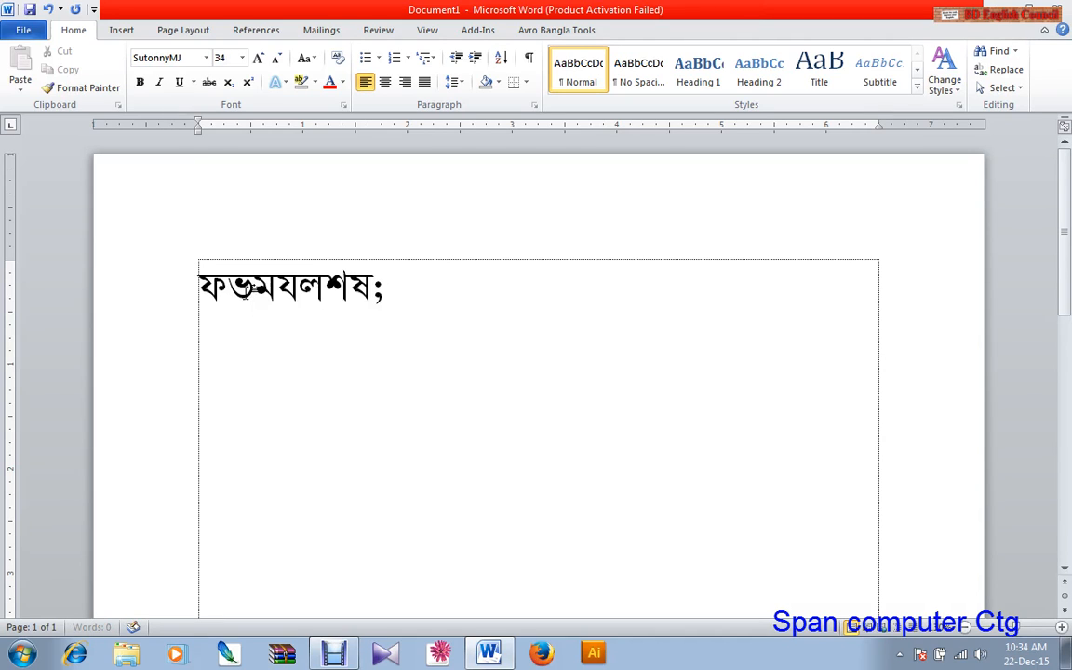
text(j)
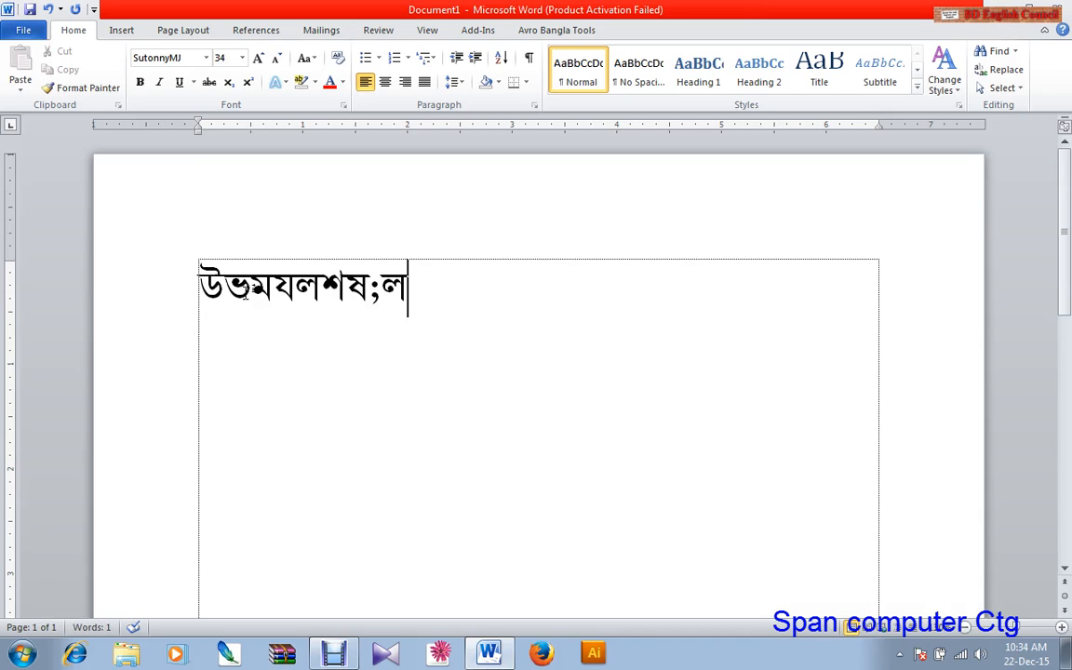
text(h)
triple_click(284, 286)
key(Delete)
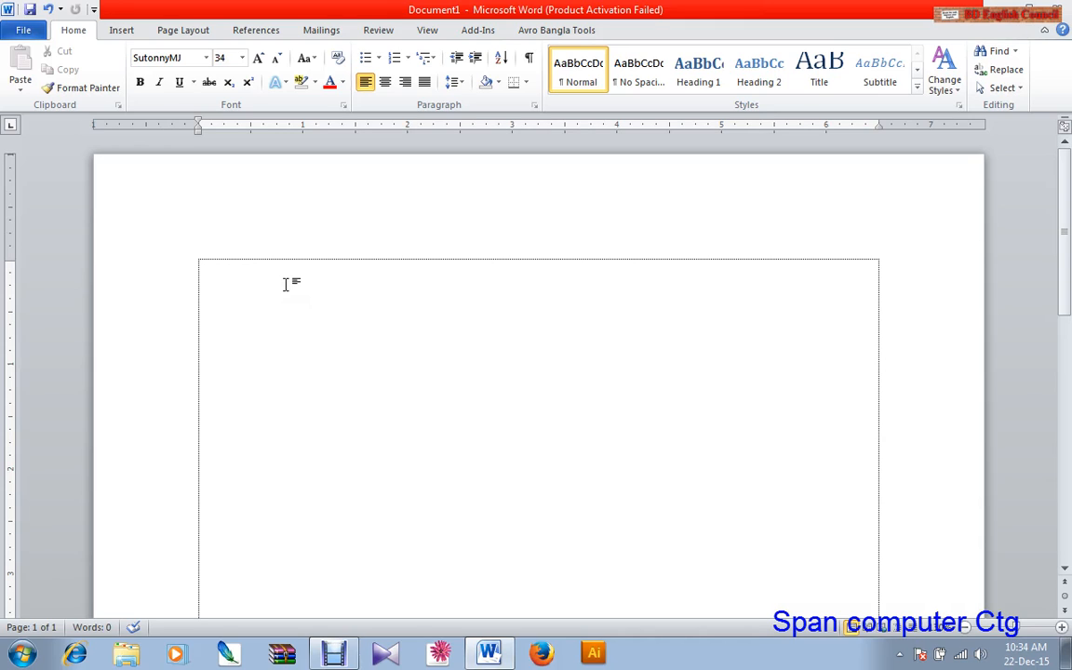
Try out Bangla text entry with কত and কমস, clearing each sample from the page
text(ক)
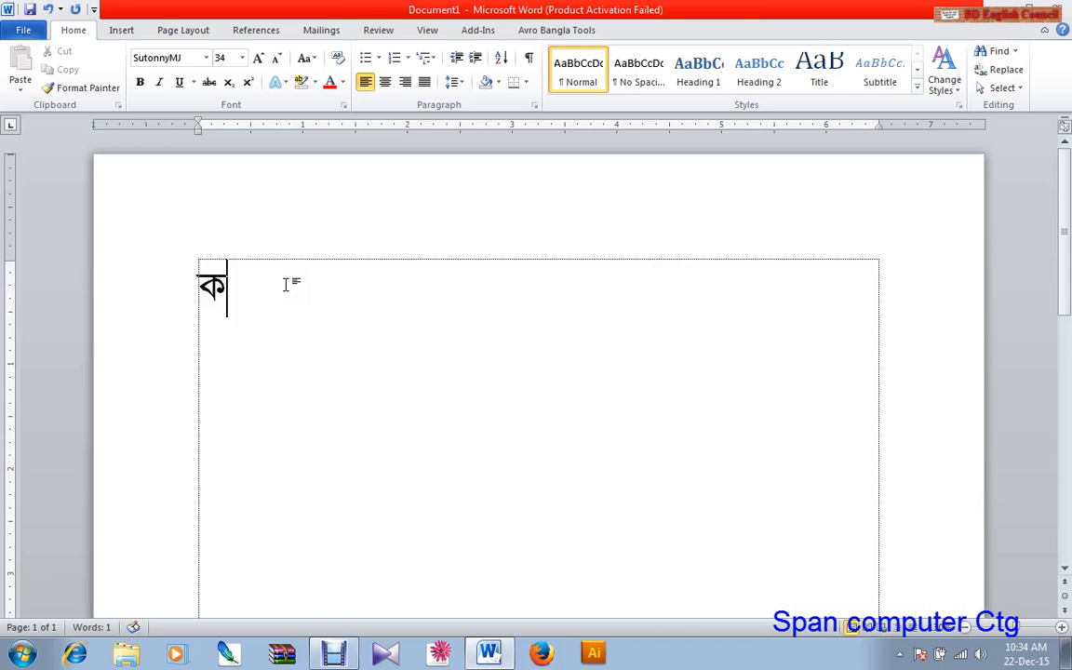
text(ত)
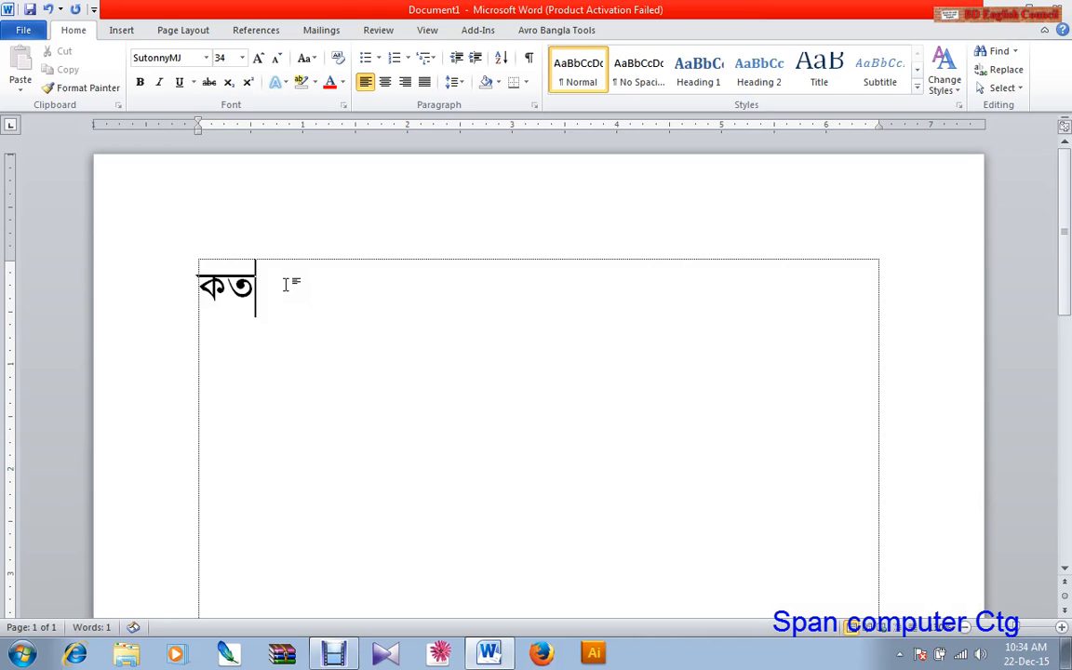
key(BackSpace)
key(BackSpace)
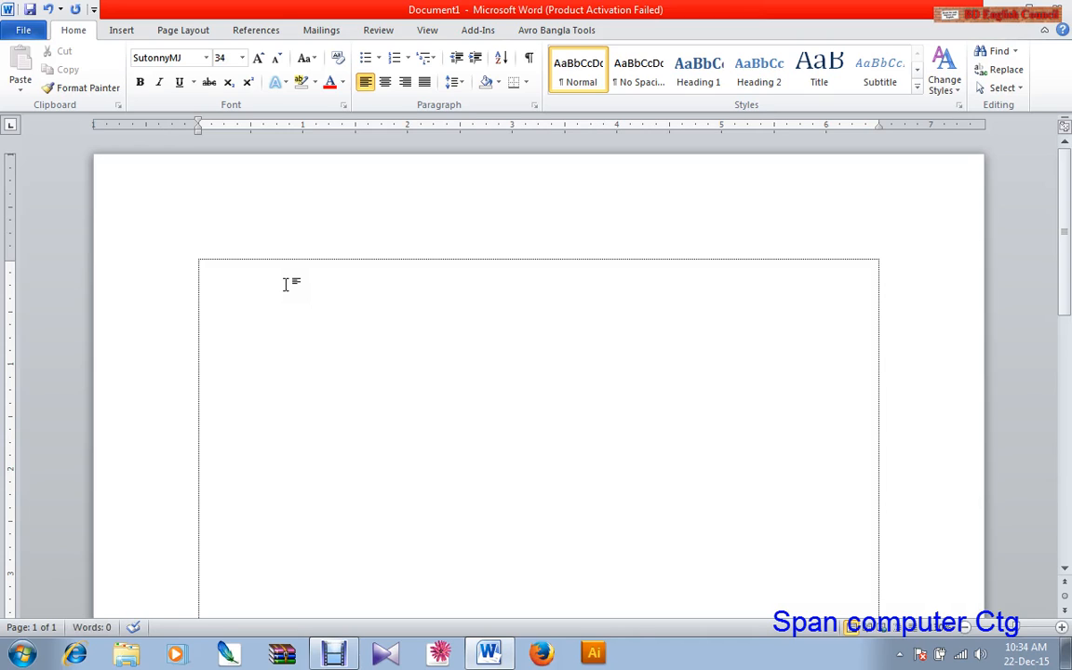
text(কমস)
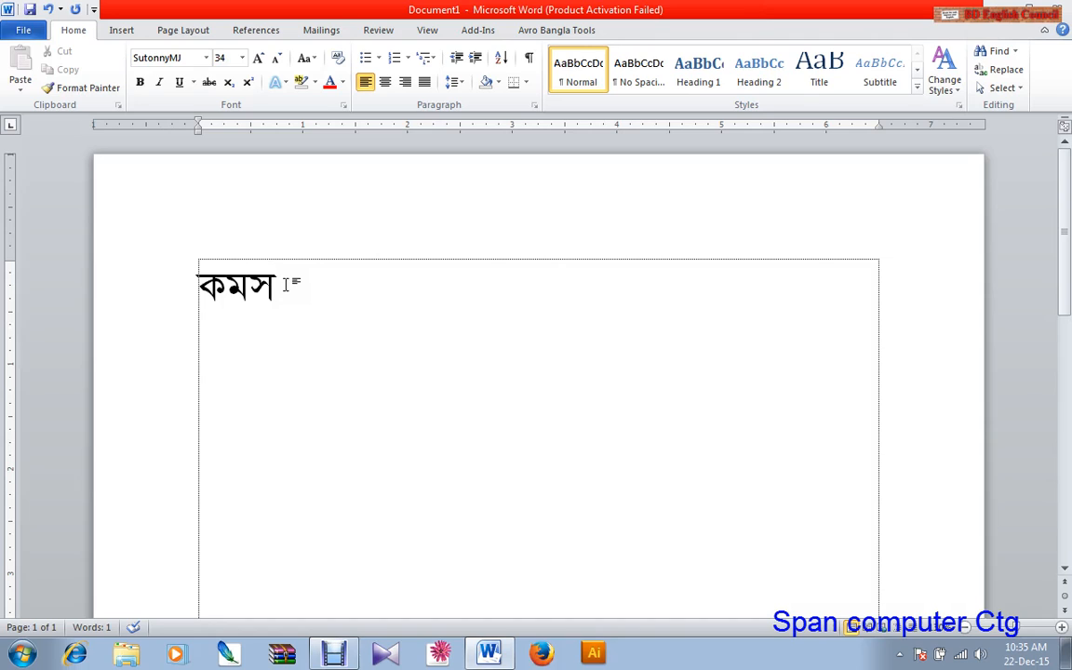
key(BackSpace)
key(BackSpace)
key(BackSpace)
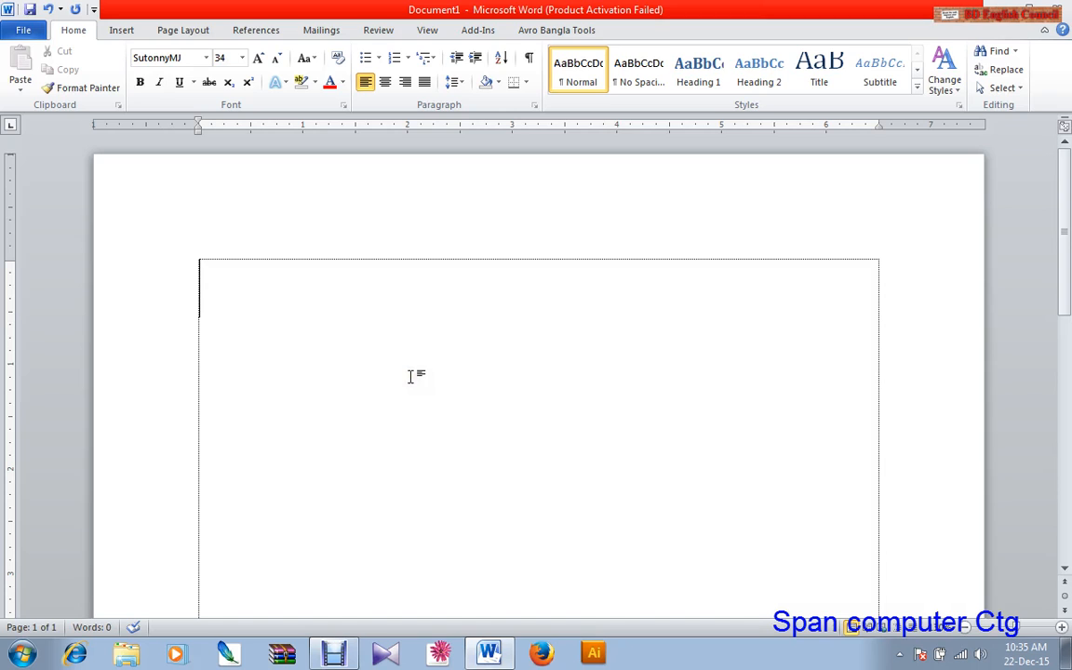
Search Windows for osk, open the On-Screen Keyboard and place it below the first lines of the page
click(21, 653)
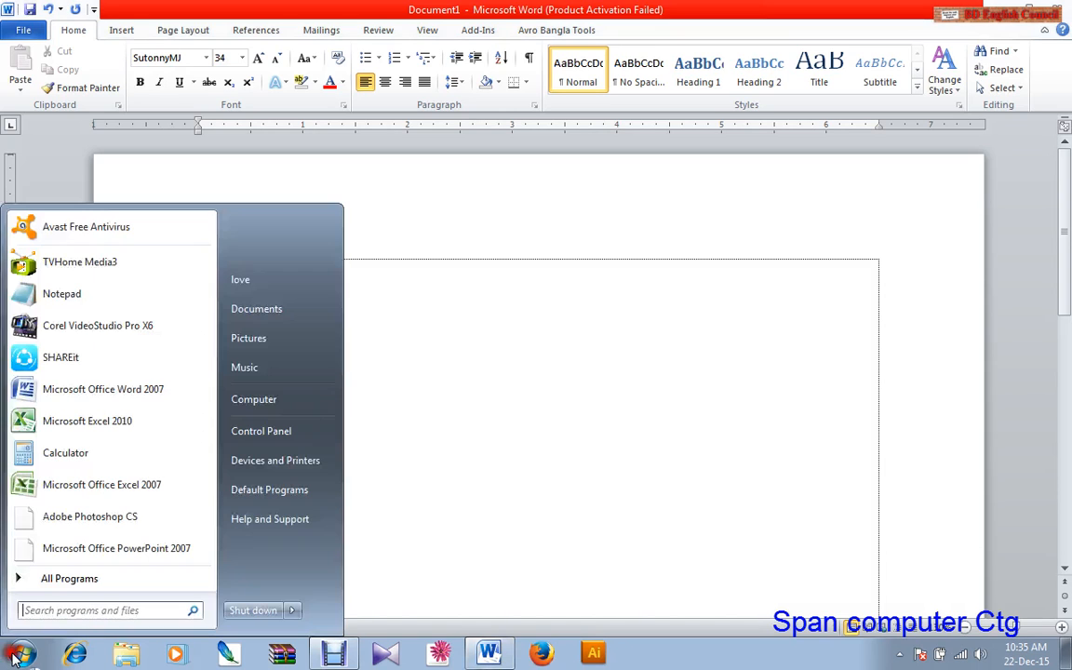
click(129, 618)
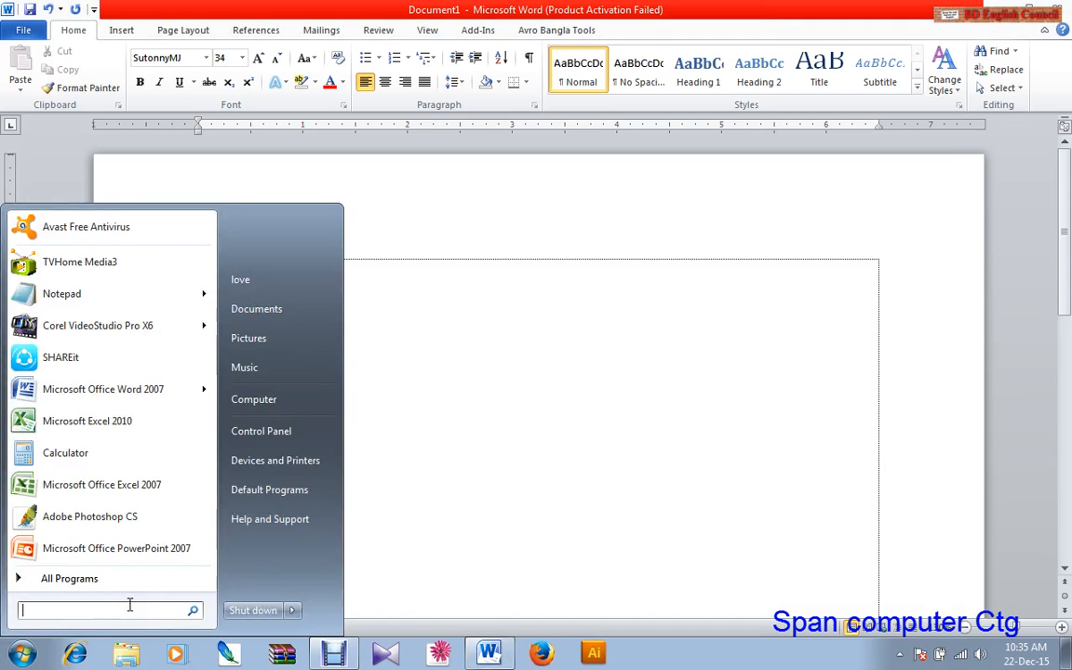
text(M)
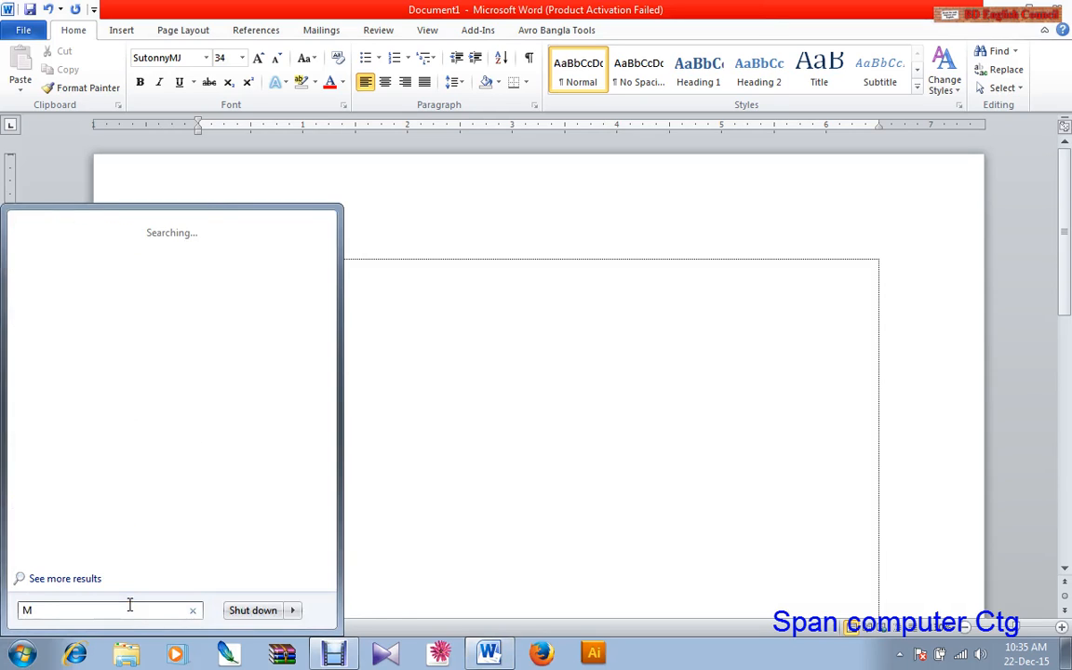
key(BackSpace)
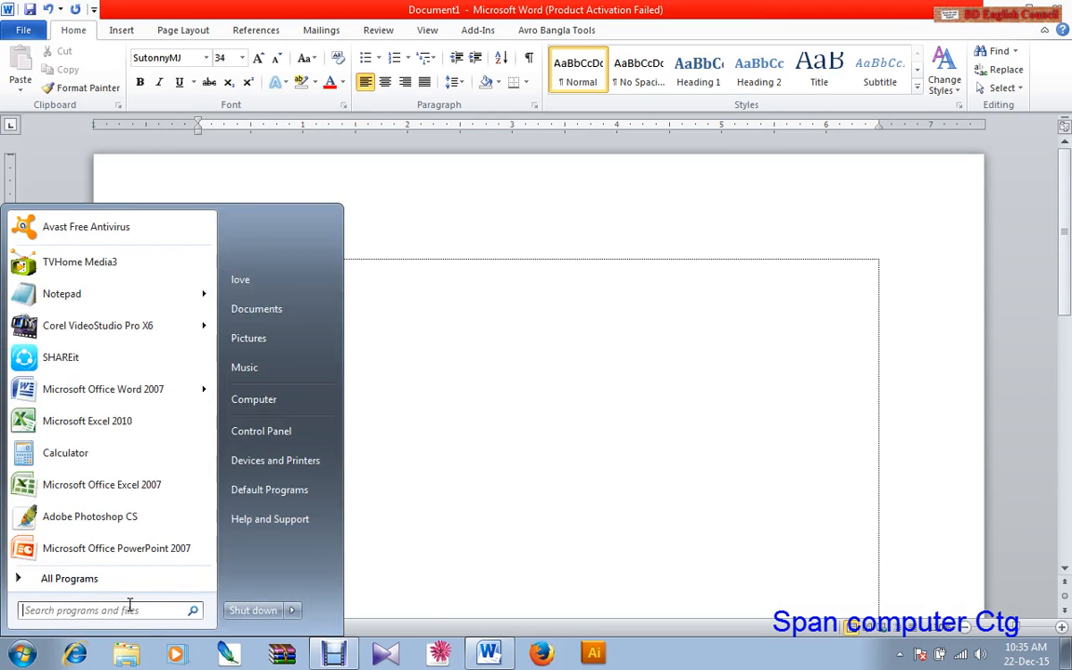
text(o)
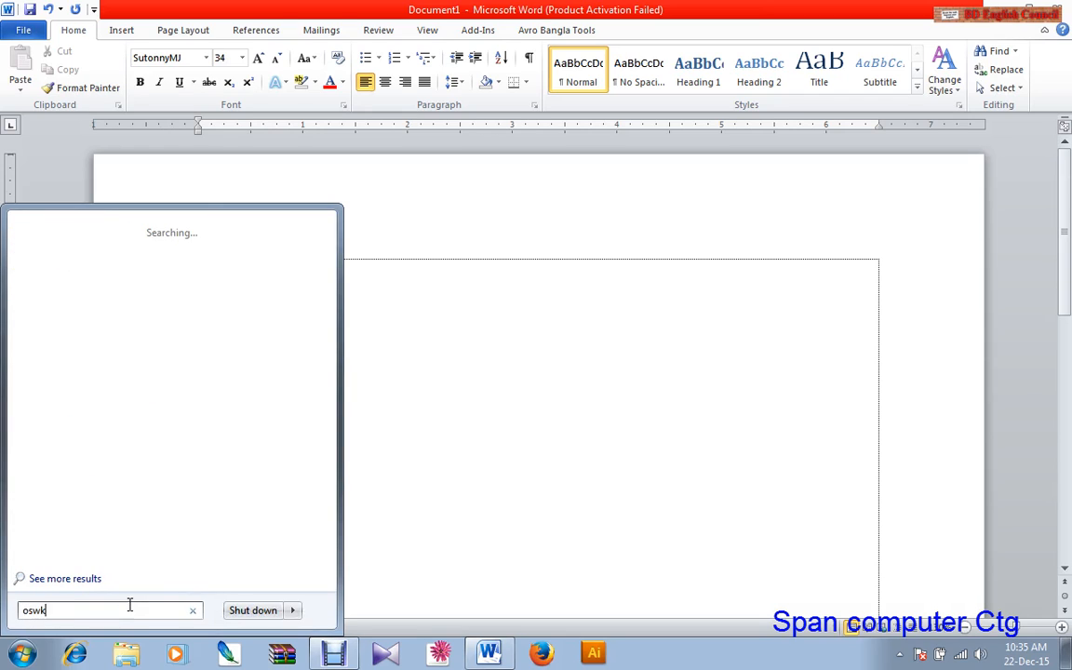
text(swk)
key(BackSpace)
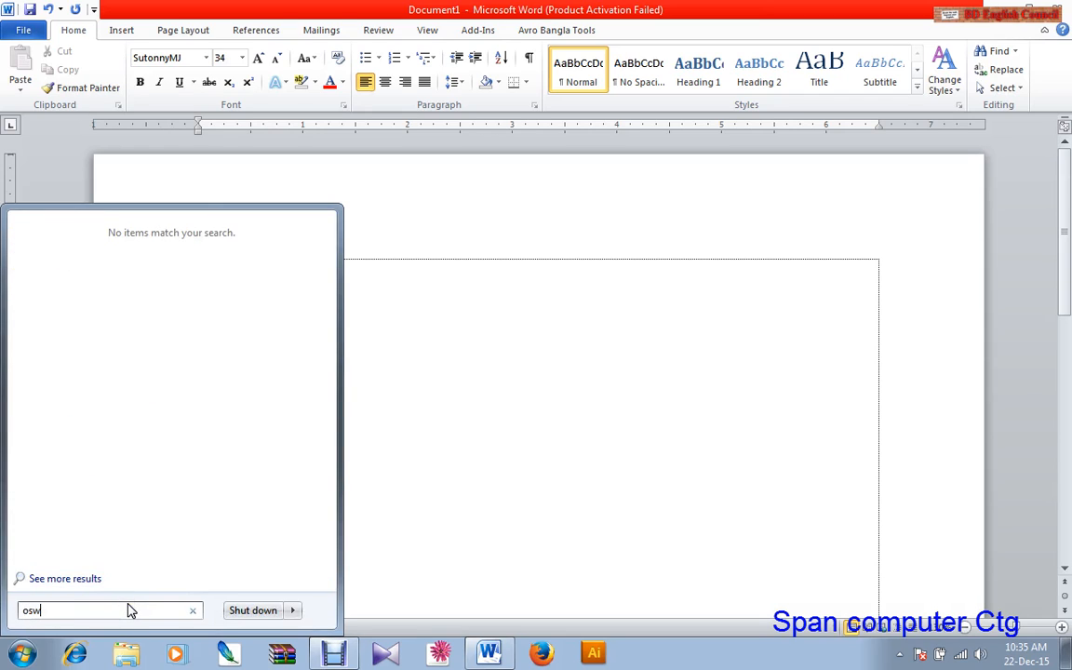
key(BackSpace)
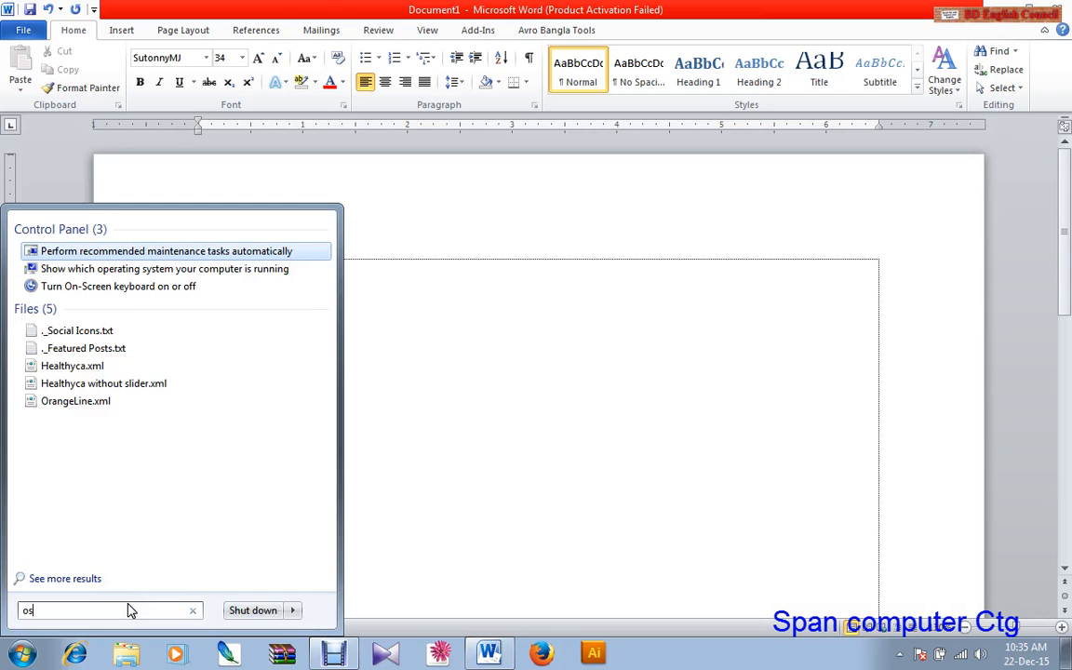
text(k)
key(Return)
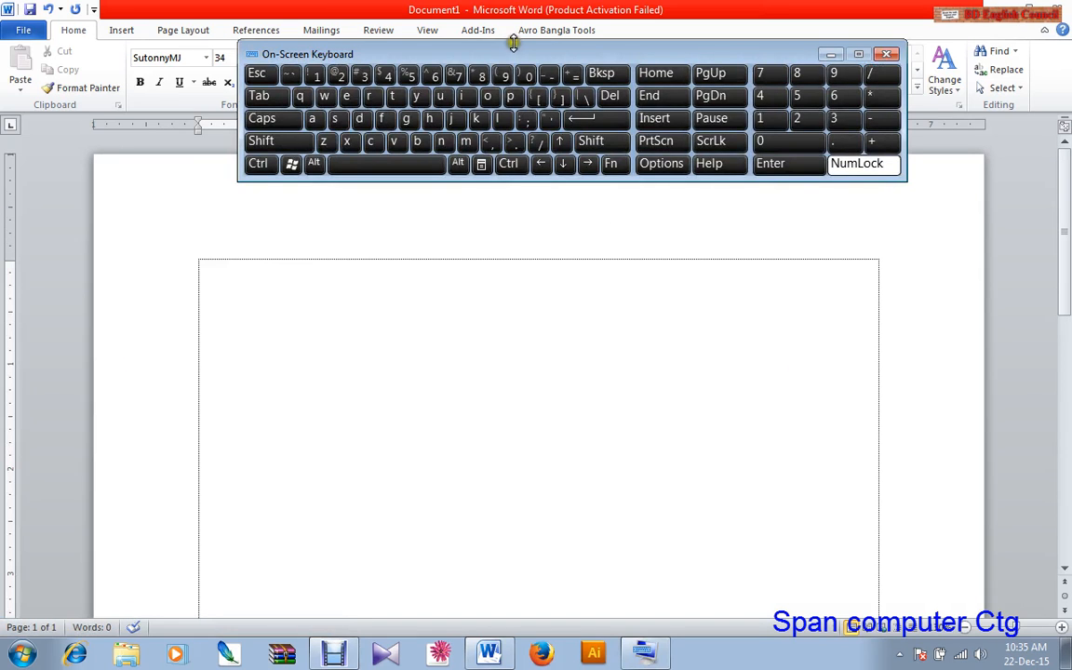
drag(513, 50, 469, 425)
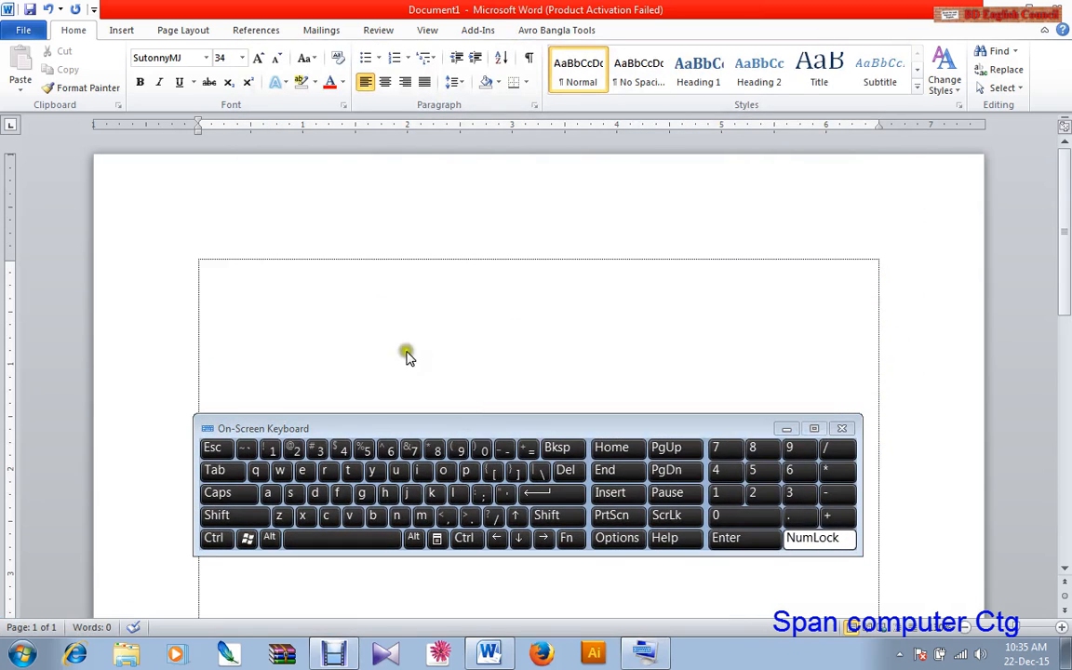
Return to the empty document and enter the Bangla letter ক on the first line
click(370, 297)
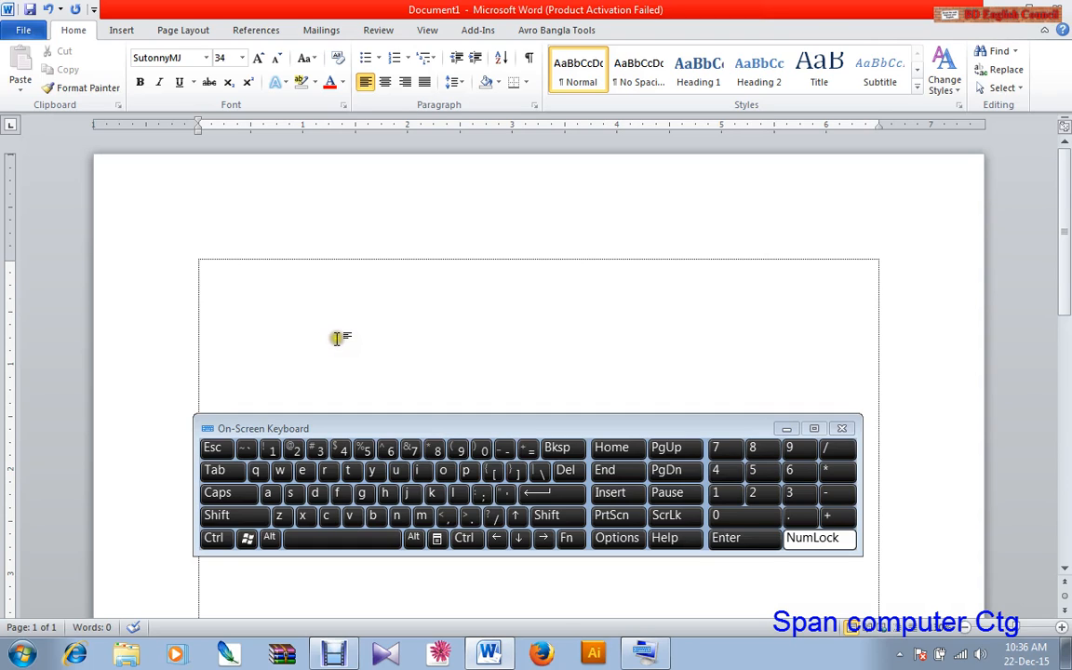
key(ctrl+alt)
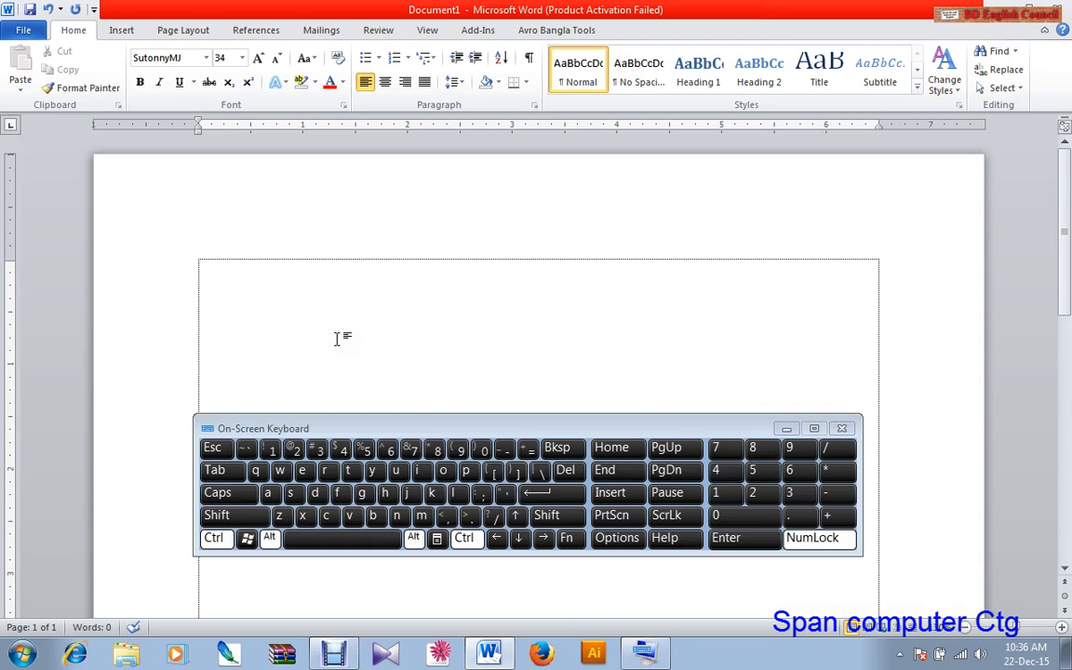
text(ক)
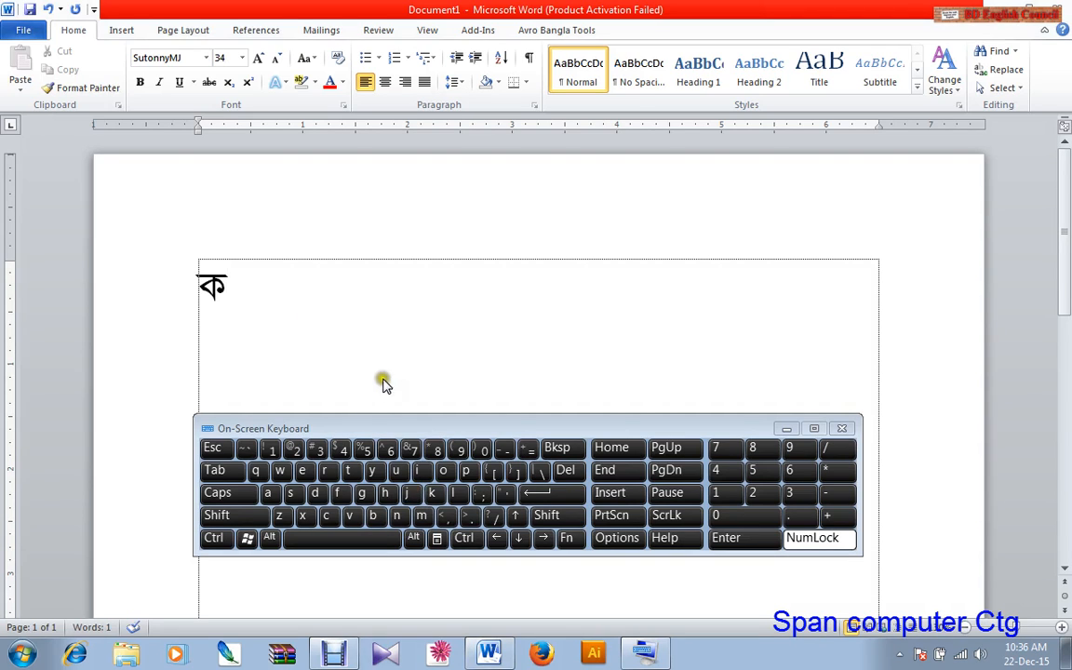
Add four more ক letters to the first line with the On-Screen Keyboard and move that keyboard slightly lower
click(412, 495)
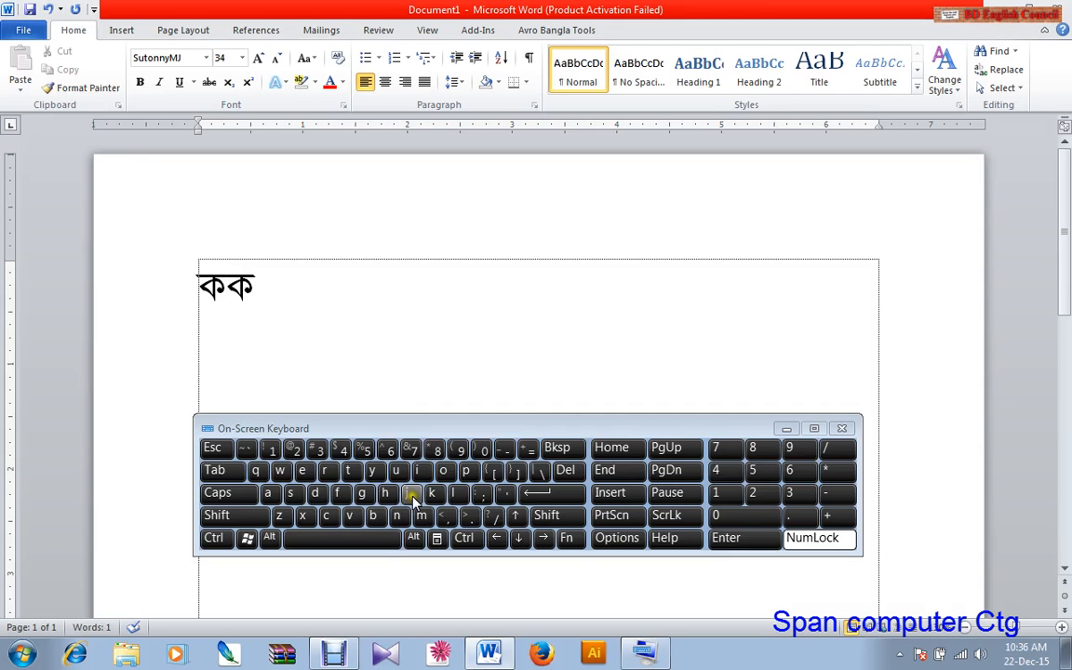
click(412, 500)
click(412, 500)
click(413, 499)
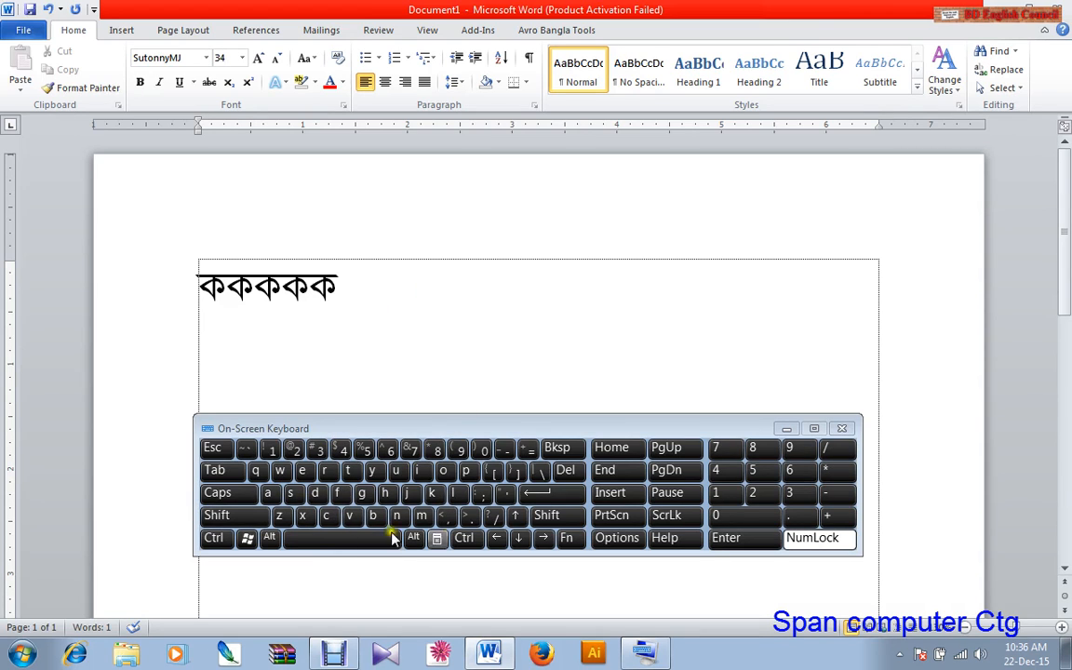
click(433, 305)
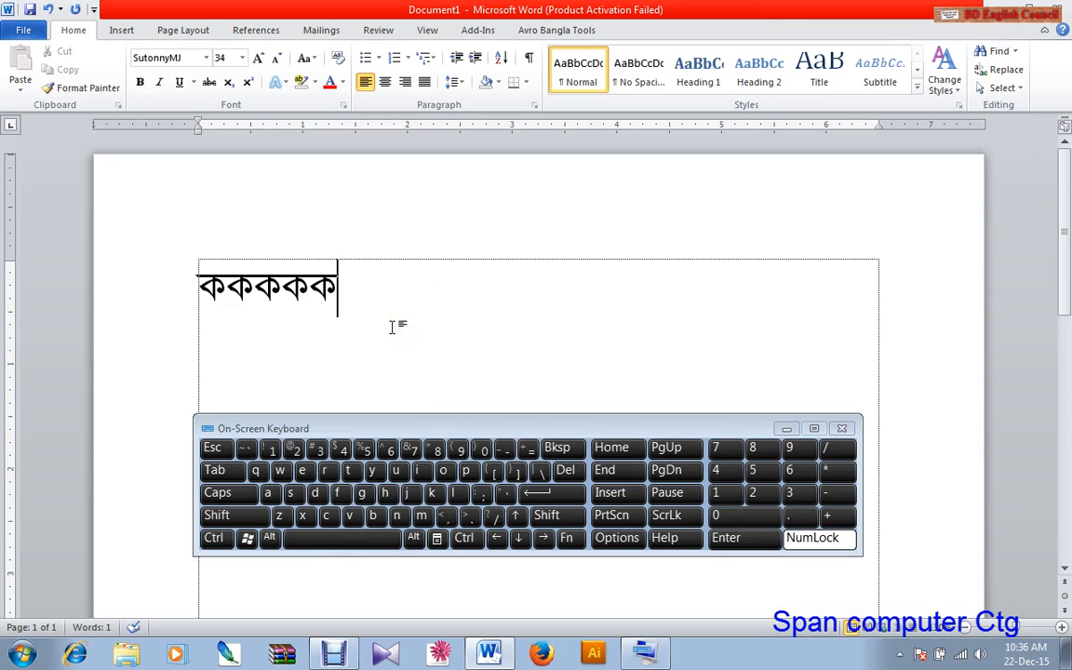
drag(431, 432, 425, 469)
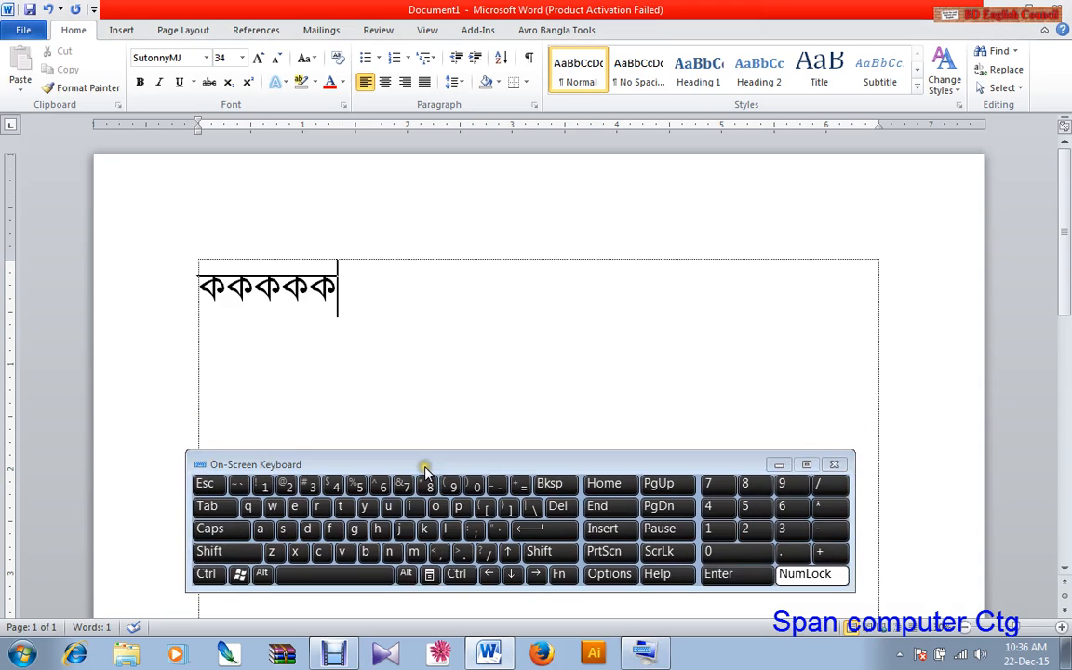
click(400, 278)
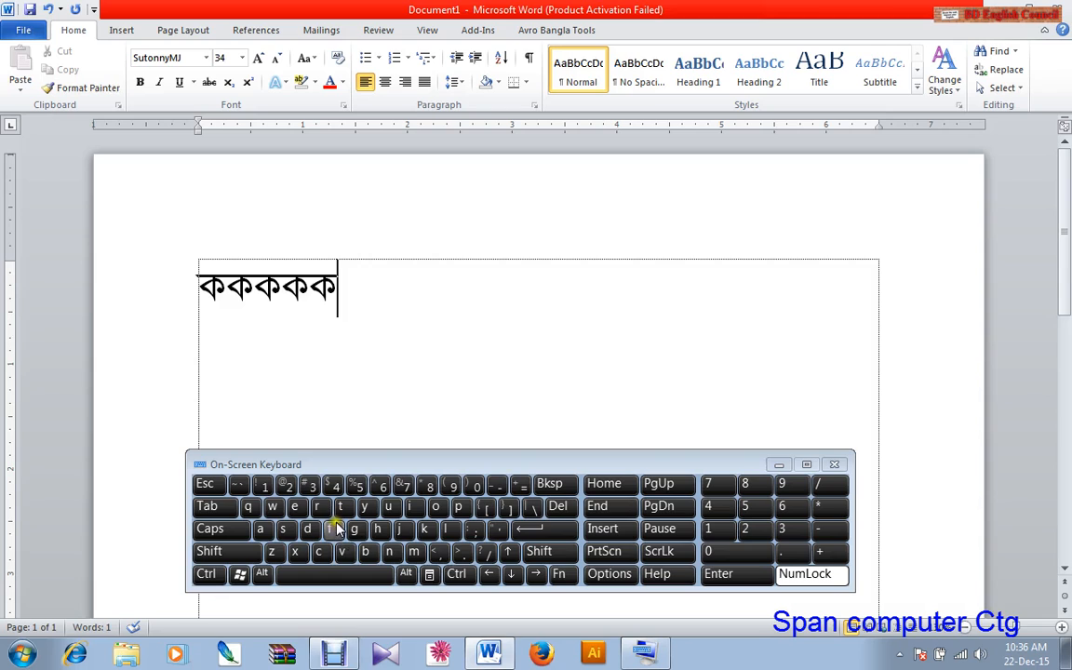
Enter আ twice after the ক letters with the On-Screen Keyboard, building each from অ and the া sign
click(234, 558)
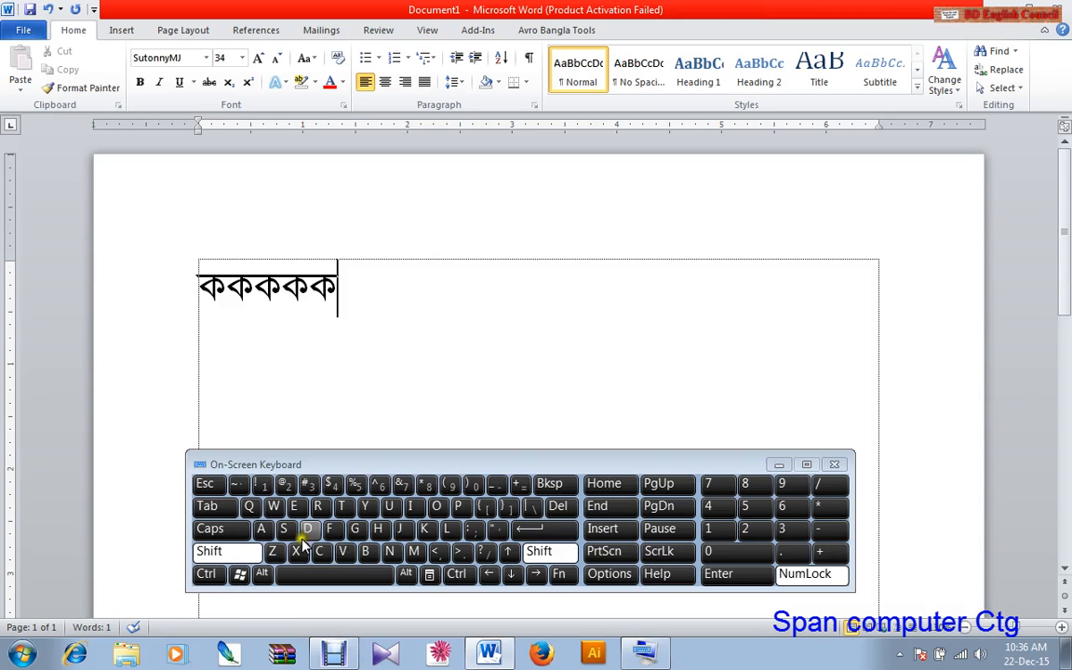
click(331, 529)
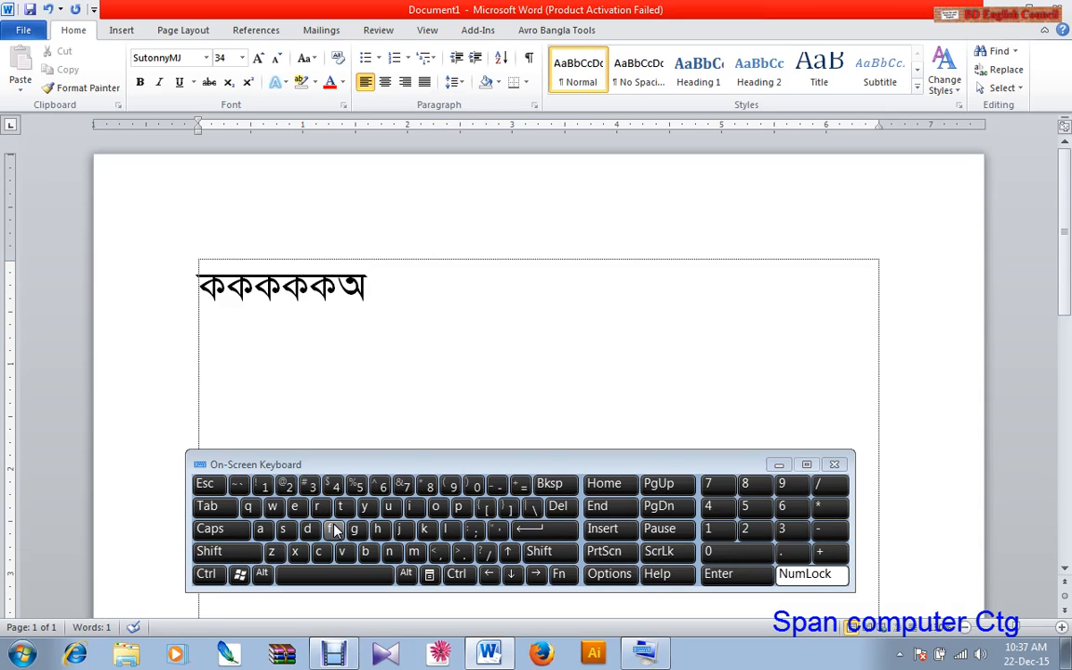
click(243, 554)
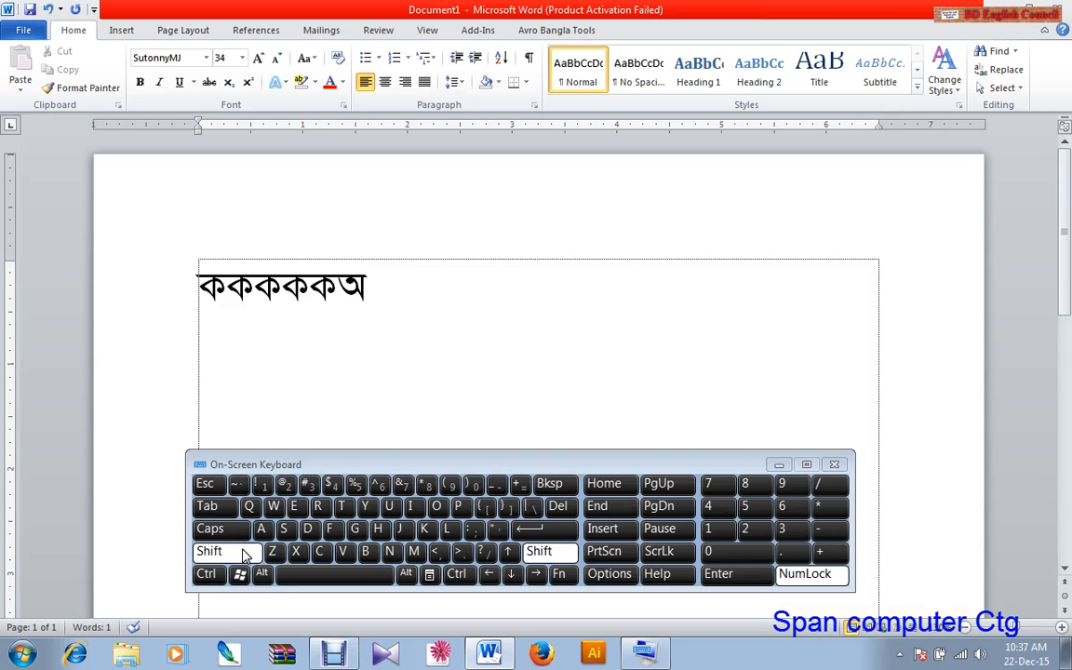
click(243, 553)
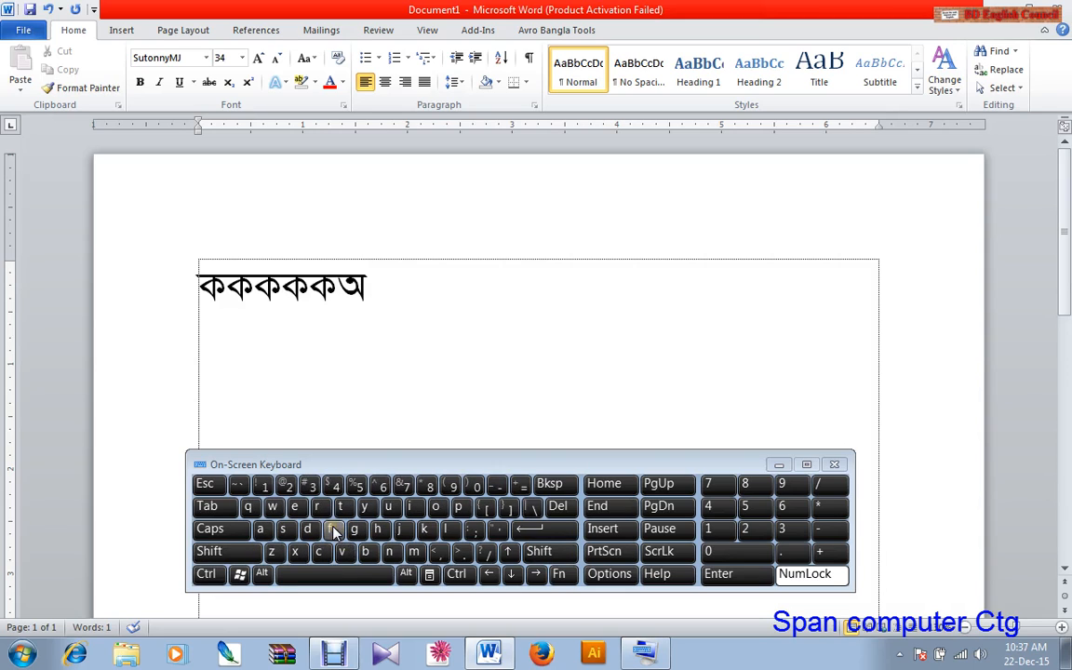
click(333, 529)
key(shift)
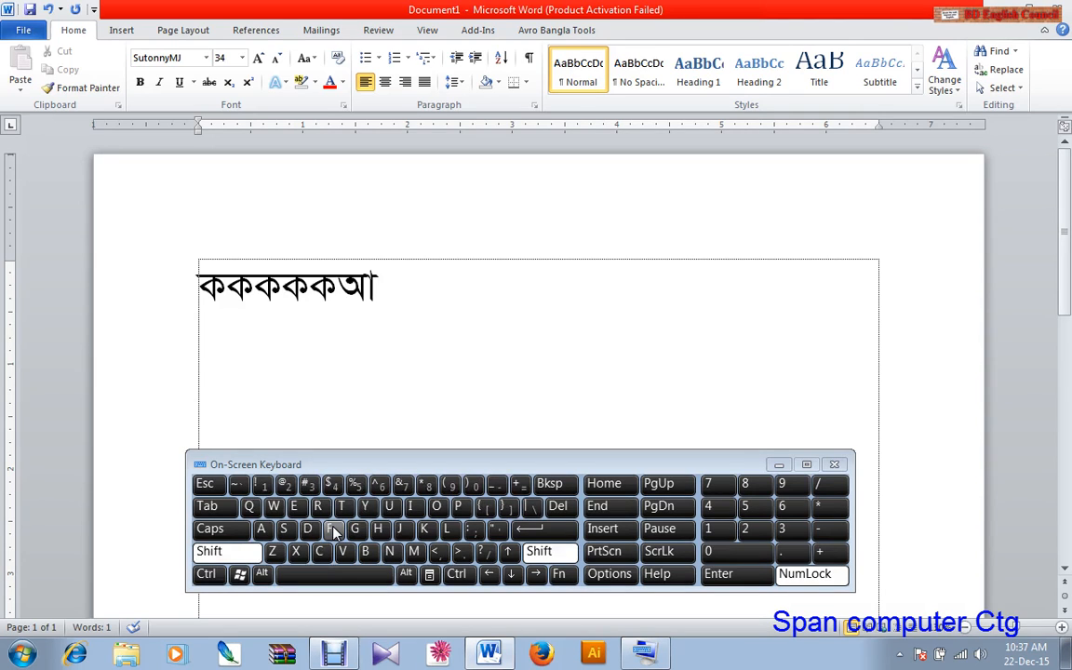
click(333, 530)
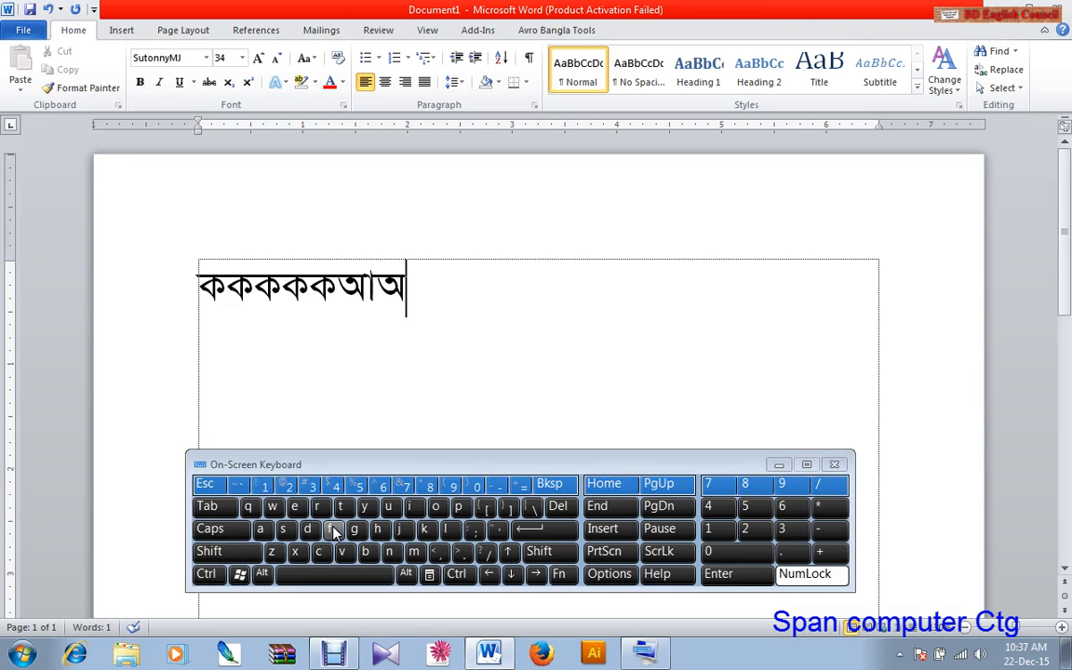
click(333, 530)
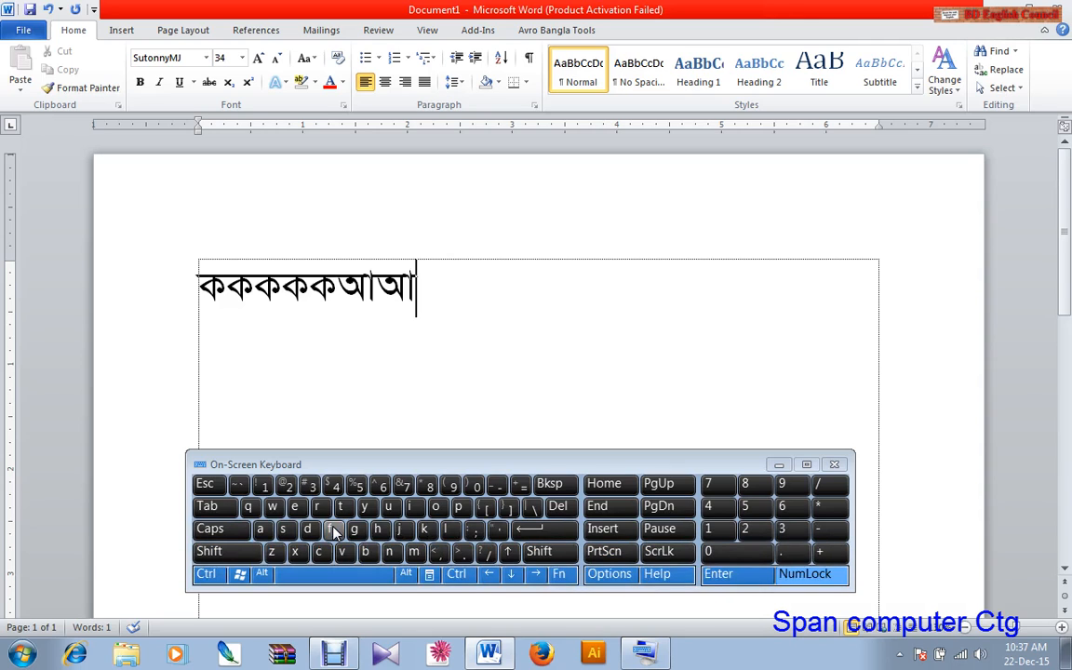
Return to the end of the Bangla line and append the characters ১২১‘২১‘
click(513, 321)
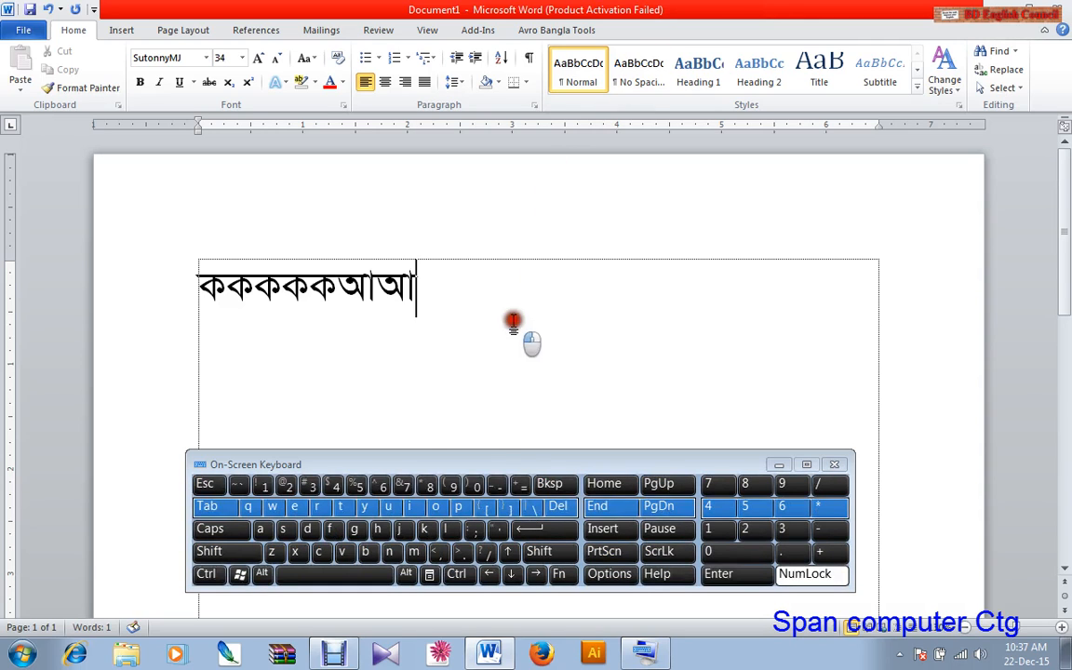
click(510, 321)
click(493, 283)
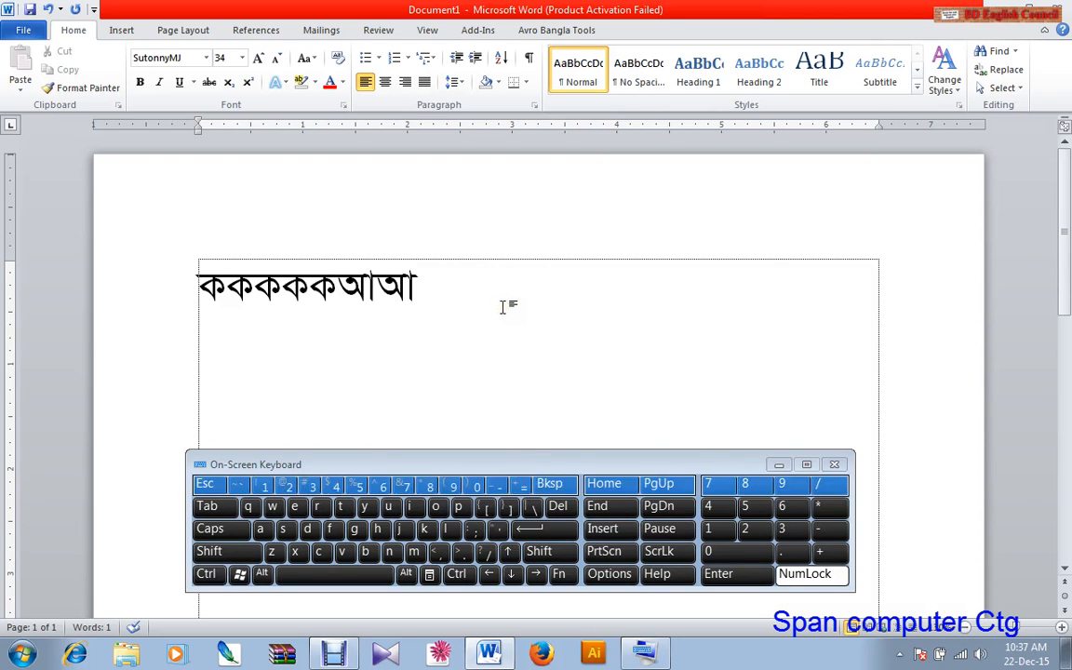
click(502, 306)
click(503, 306)
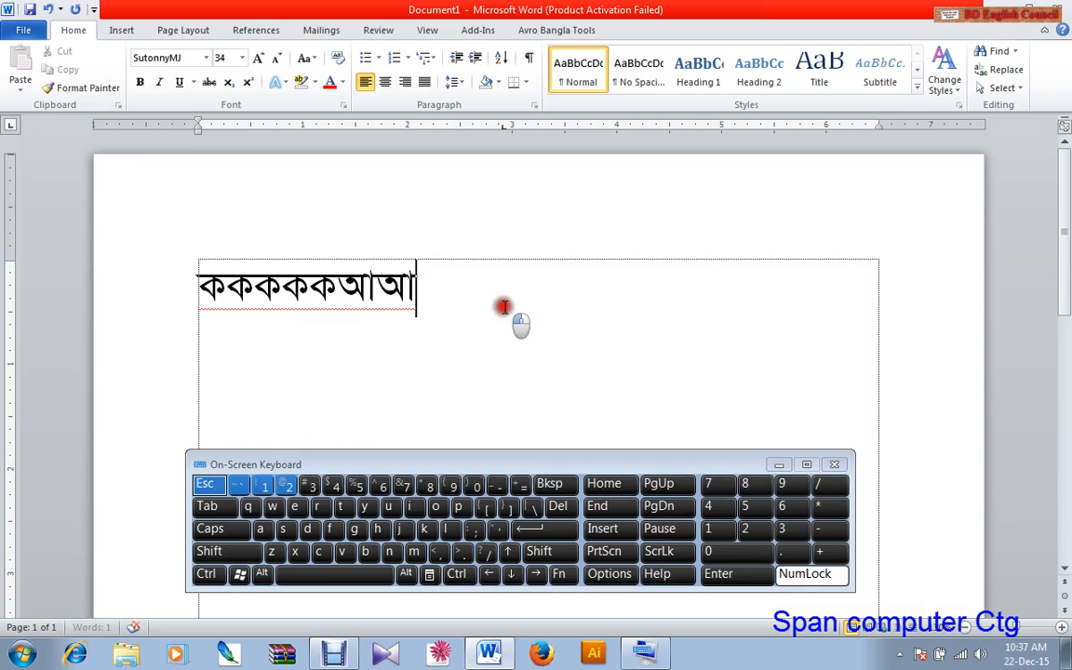
click(502, 306)
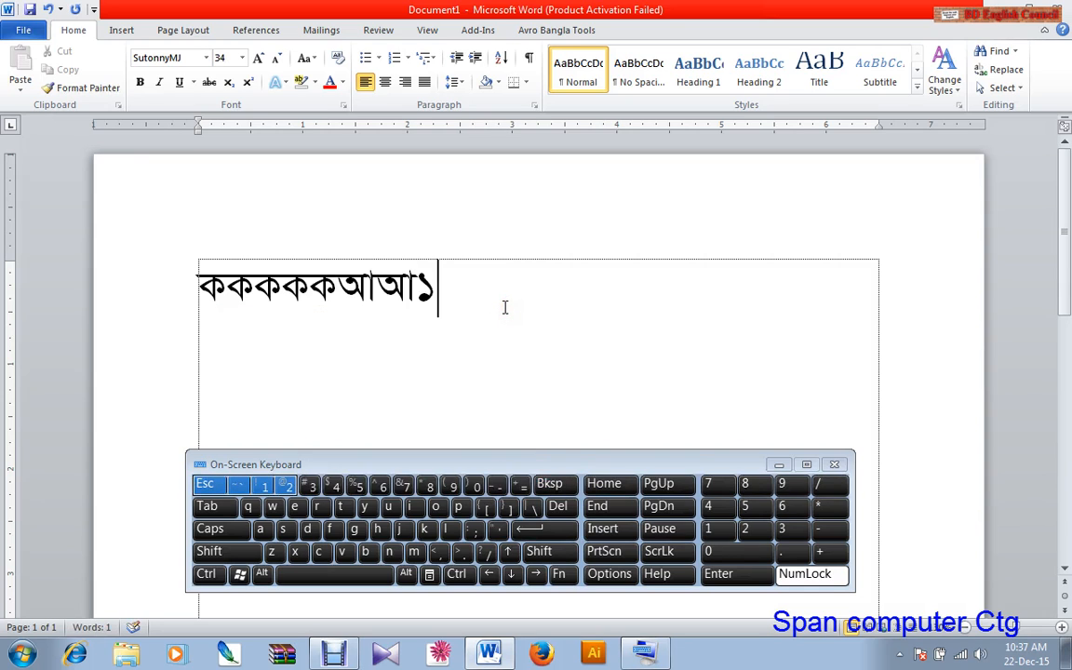
text(21'21')
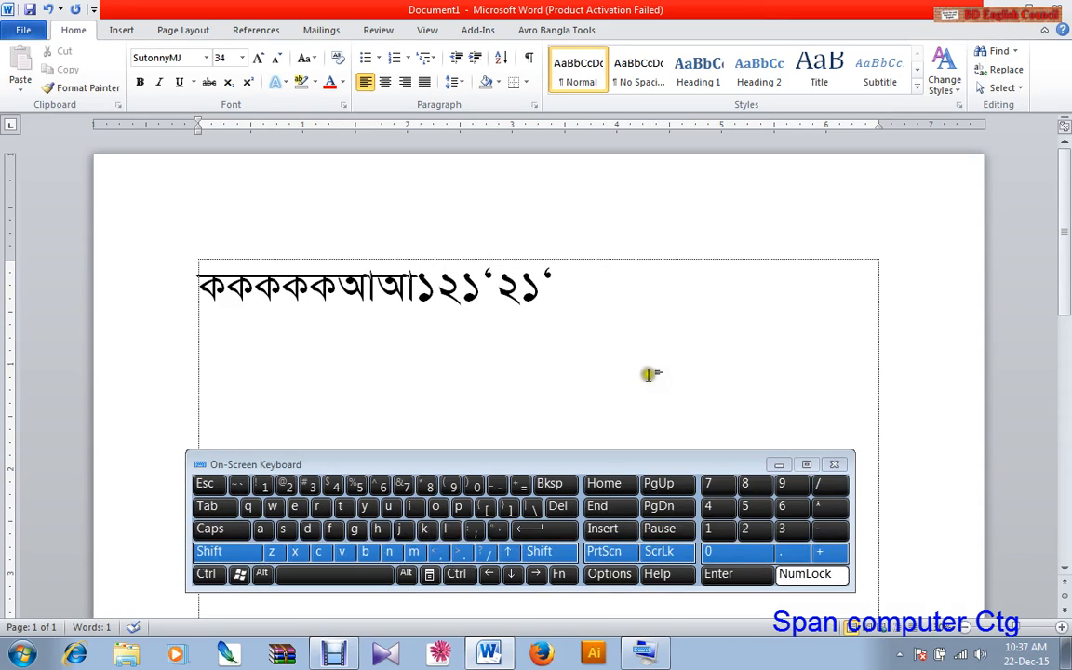
Move the On-Screen Keyboard further down the page and append the vowels আইঈউঊ to the line
mouse_move(691, 465)
mouse_down()
mouse_move(704, 438)
mouse_move(698, 481)
mouse_up()
click(653, 304)
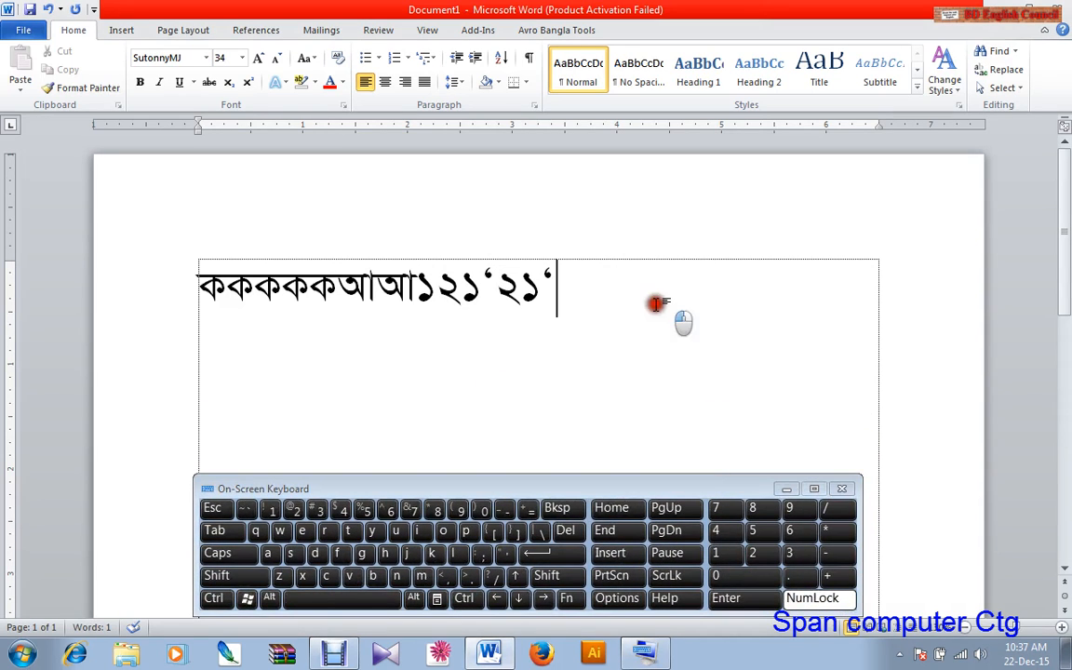
click(654, 302)
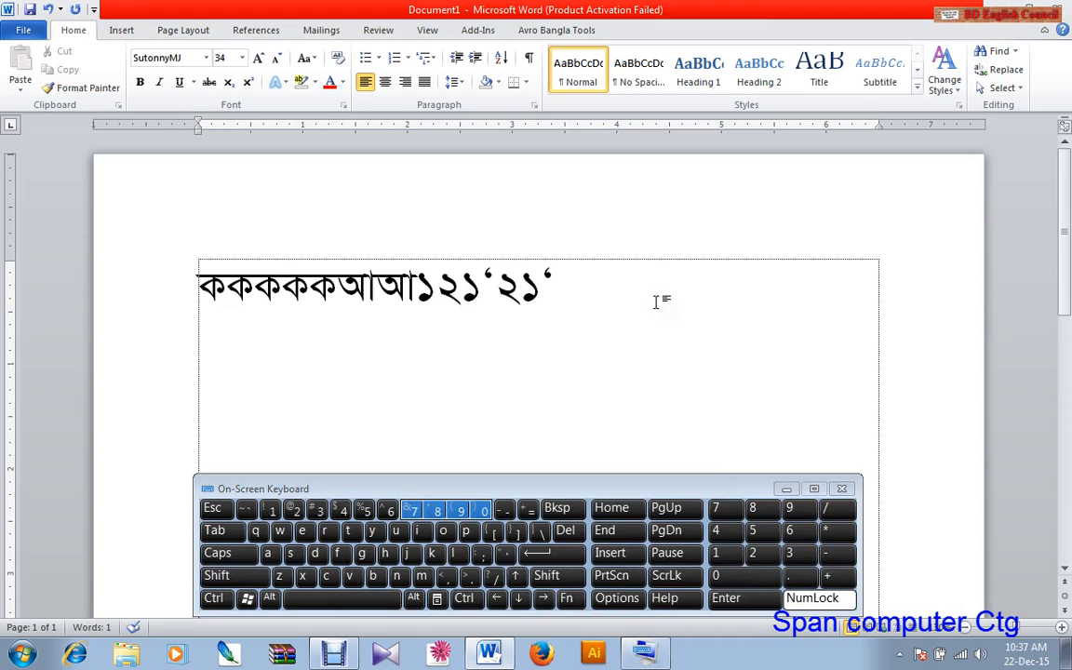
text(আ)
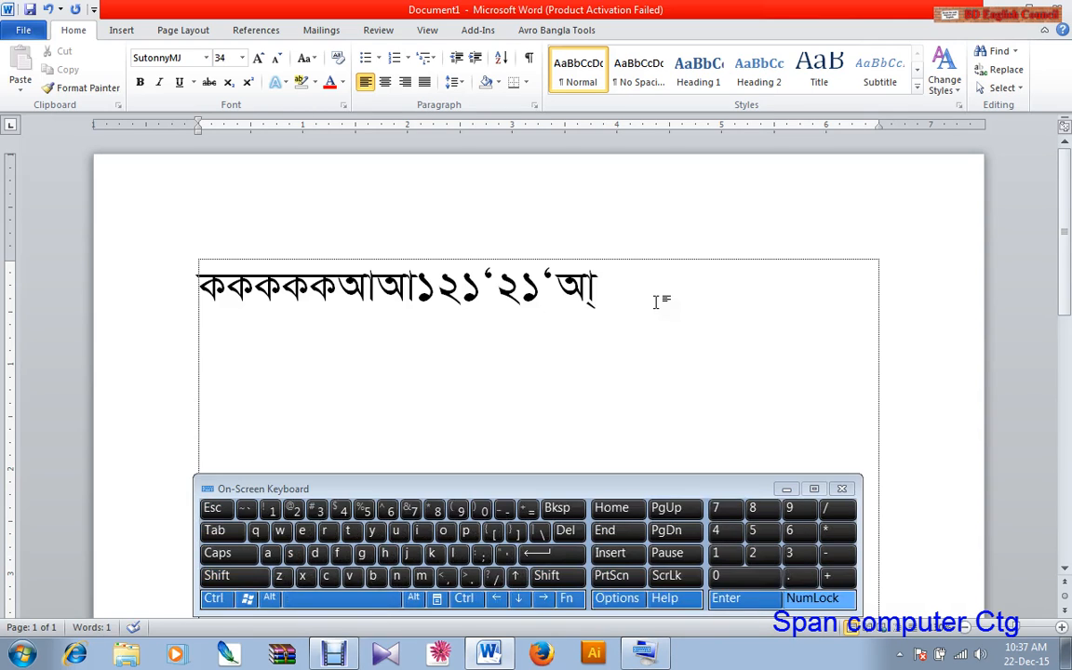
text(ই)
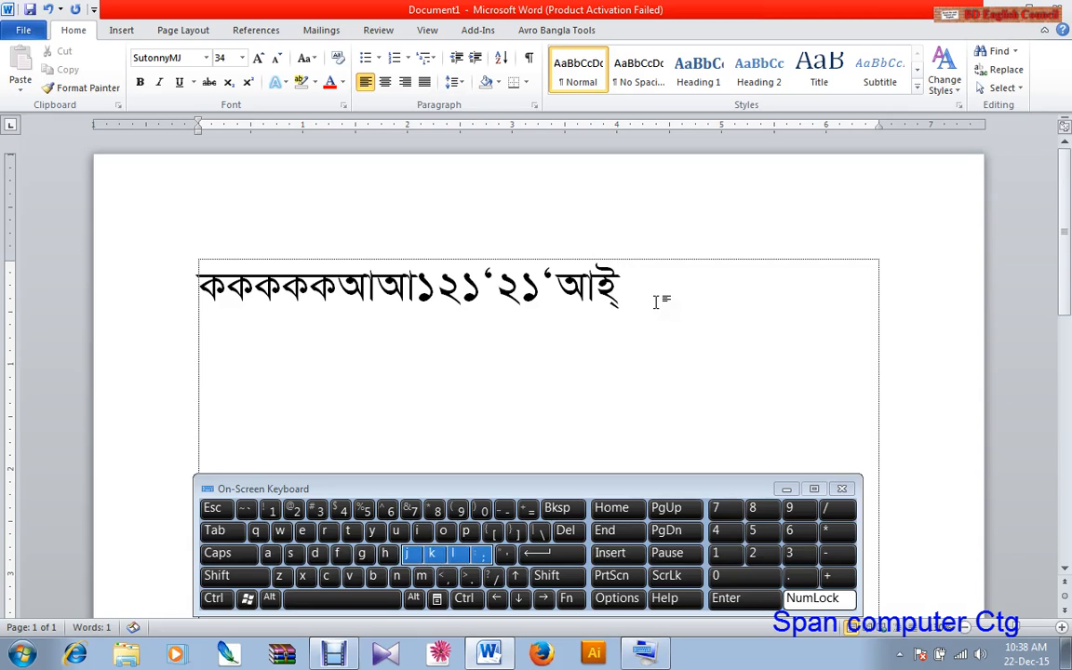
text(ঈ)
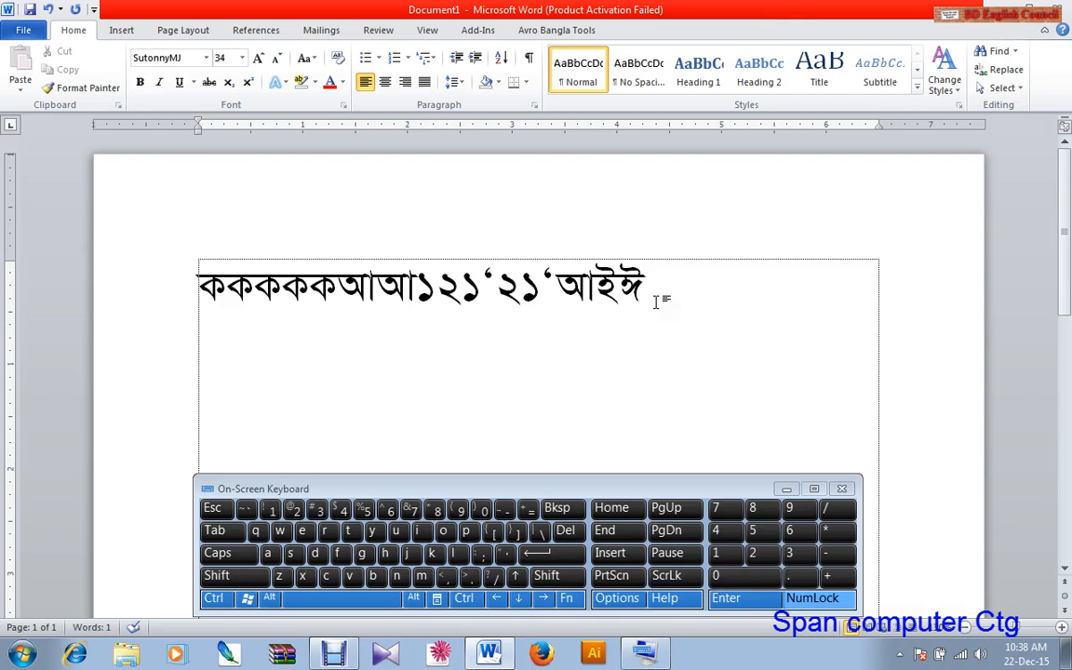
text(উ)
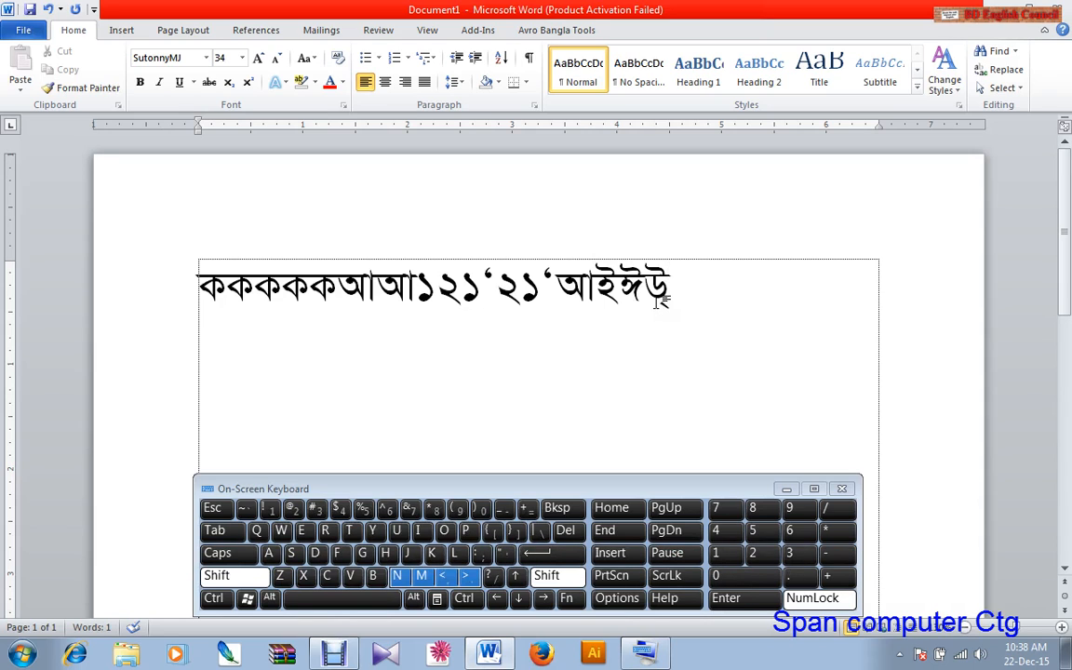
text(ঊ)
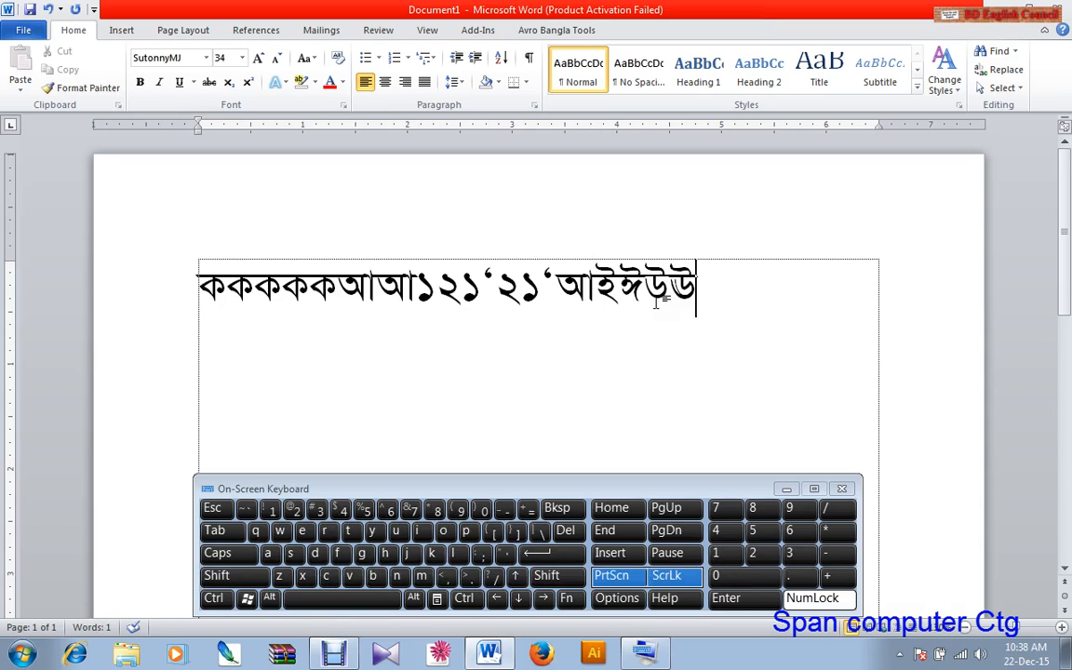
Continue the vowel row with ঋওঔএঐ, removing the stray hasanta sign after ও
text(ঋ)
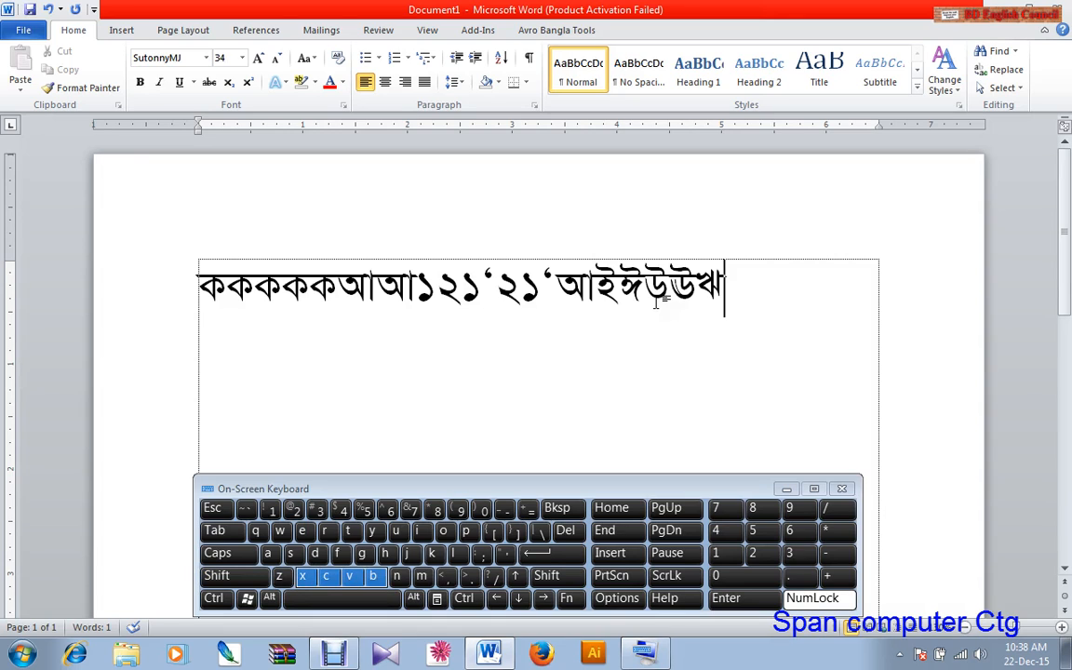
text(ও)
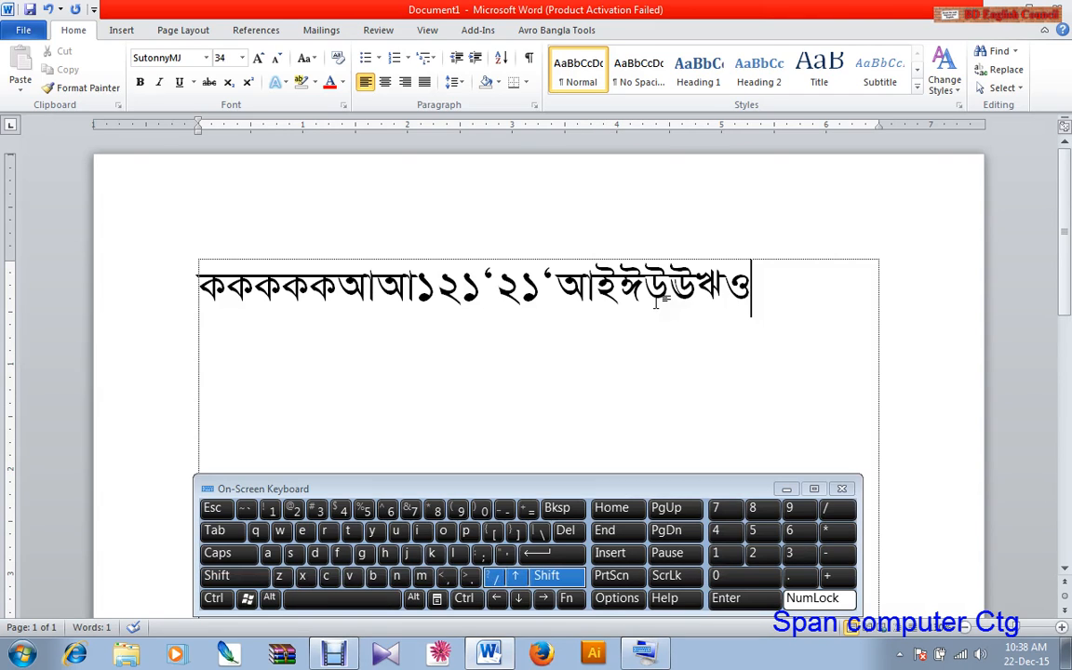
text(্)
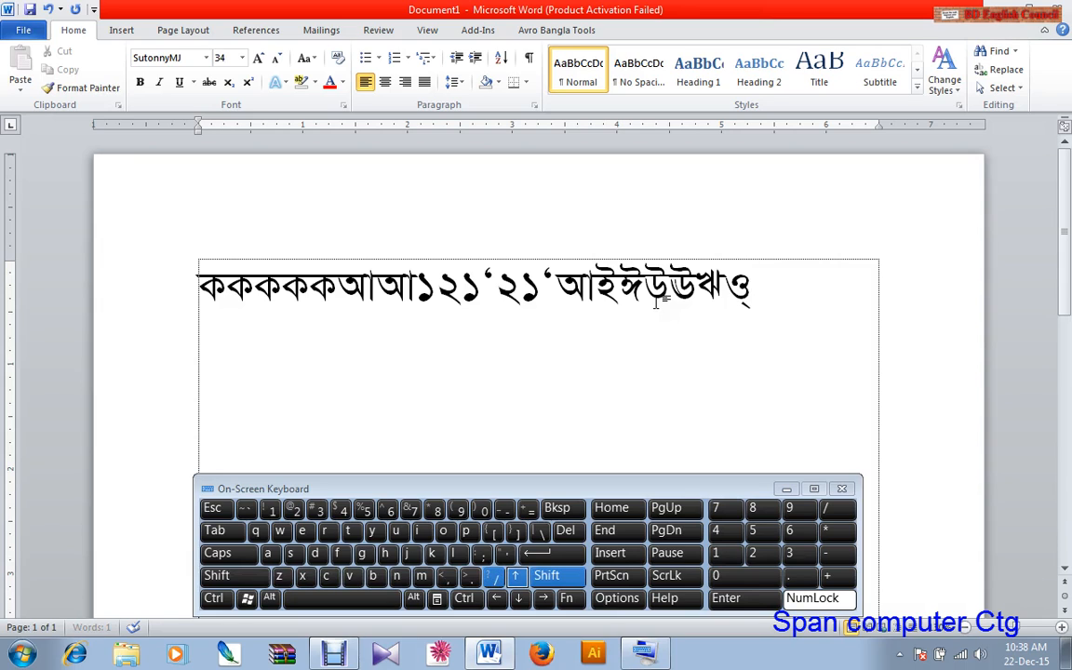
key(BackSpace)
text(ঔ)
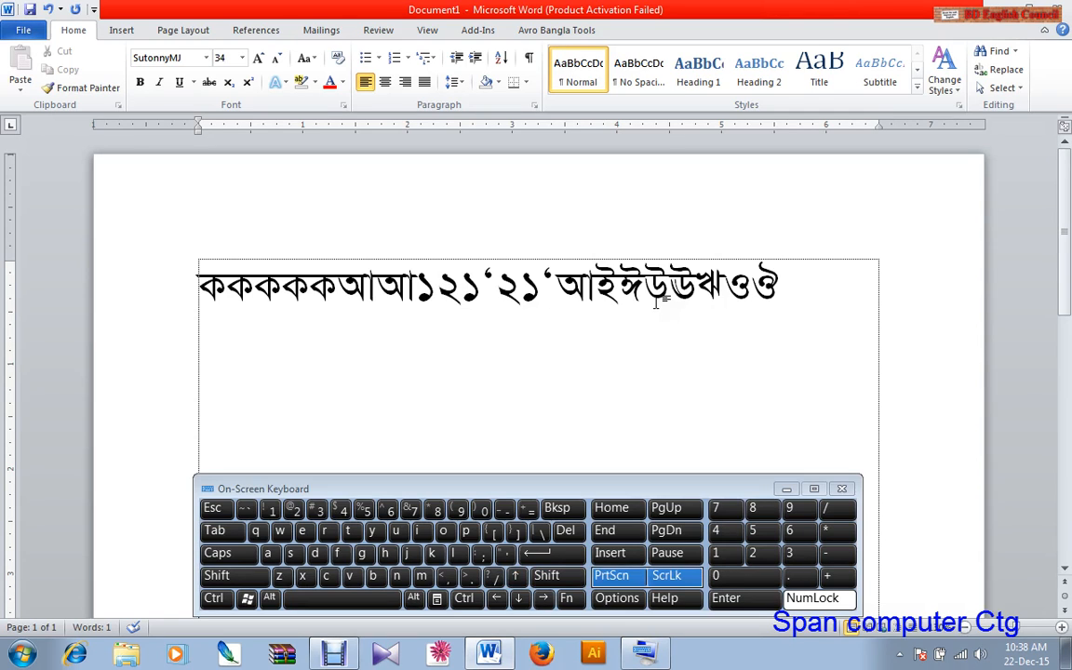
text(এ)
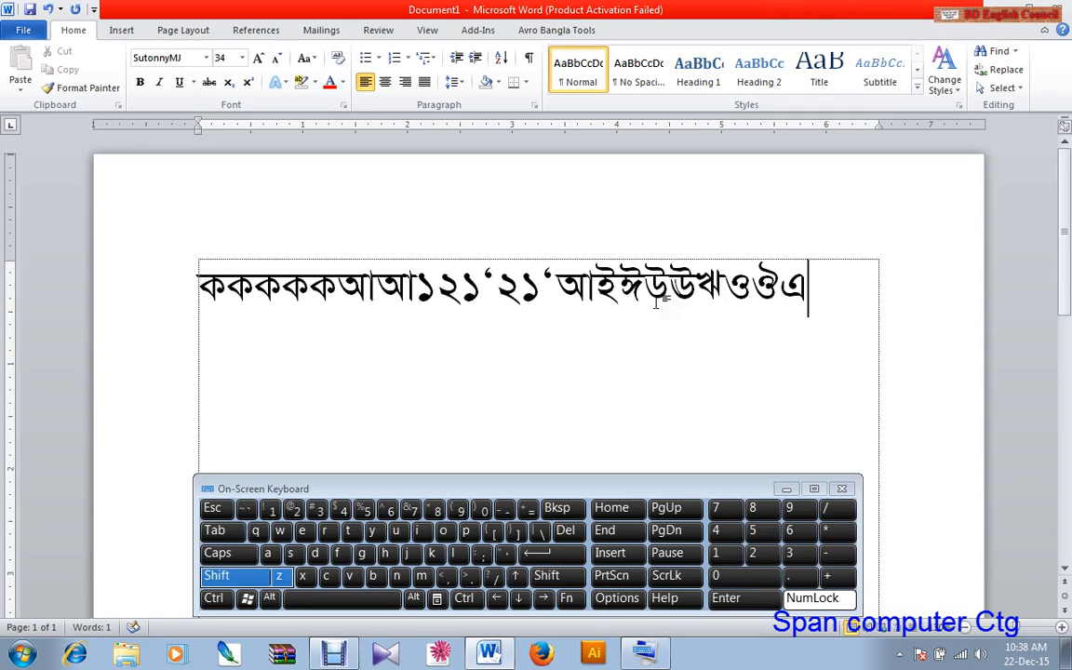
text(ঐ)
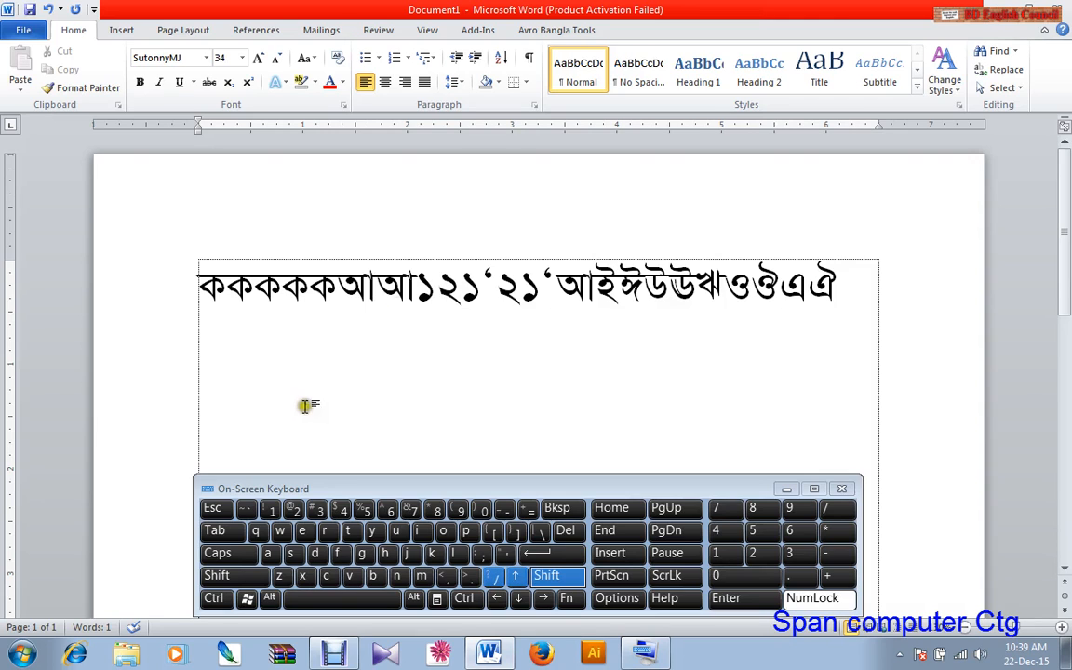
Delete the stray characters between the first অ and the last আ, plus the ক letters at the line's start
drag(555, 279, 370, 307)
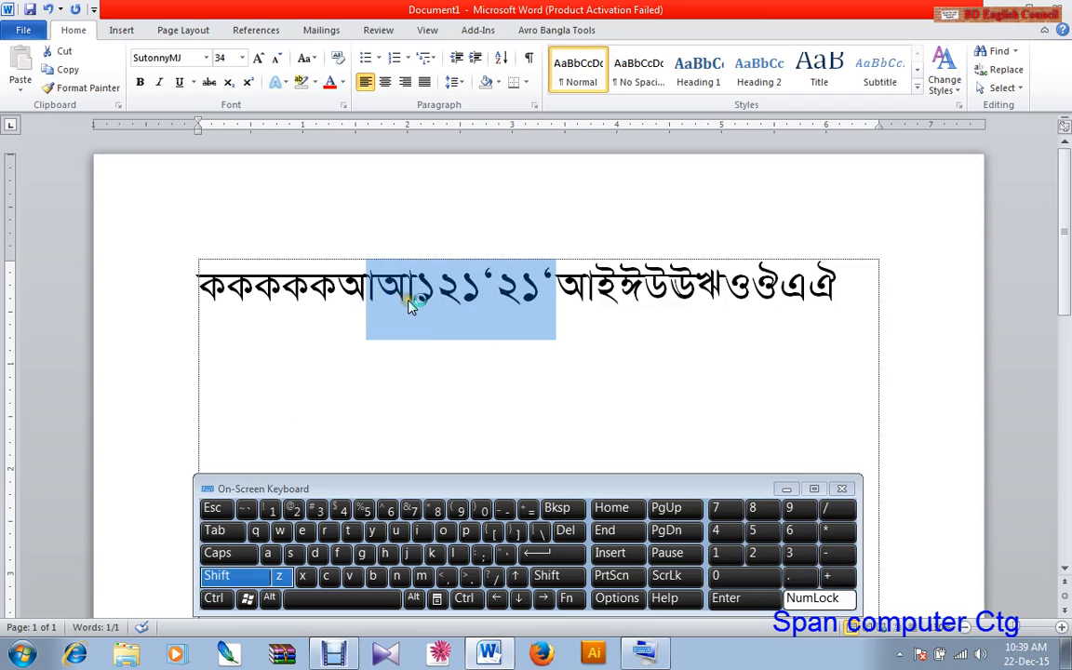
key(BackSpace)
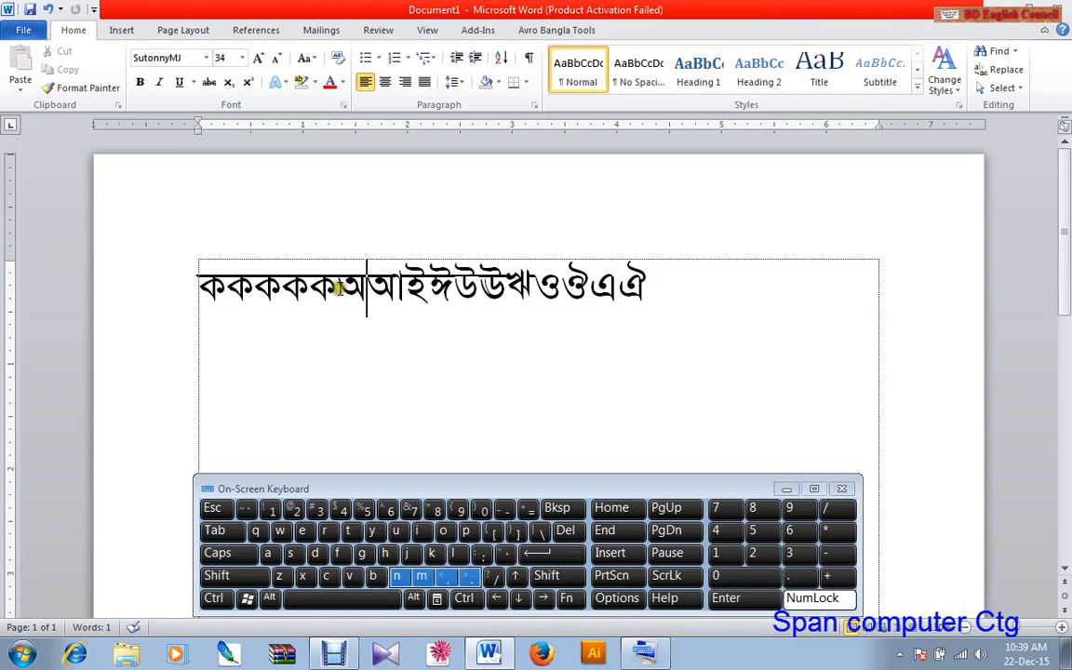
drag(342, 300, 34, 239)
key(BackSpace)
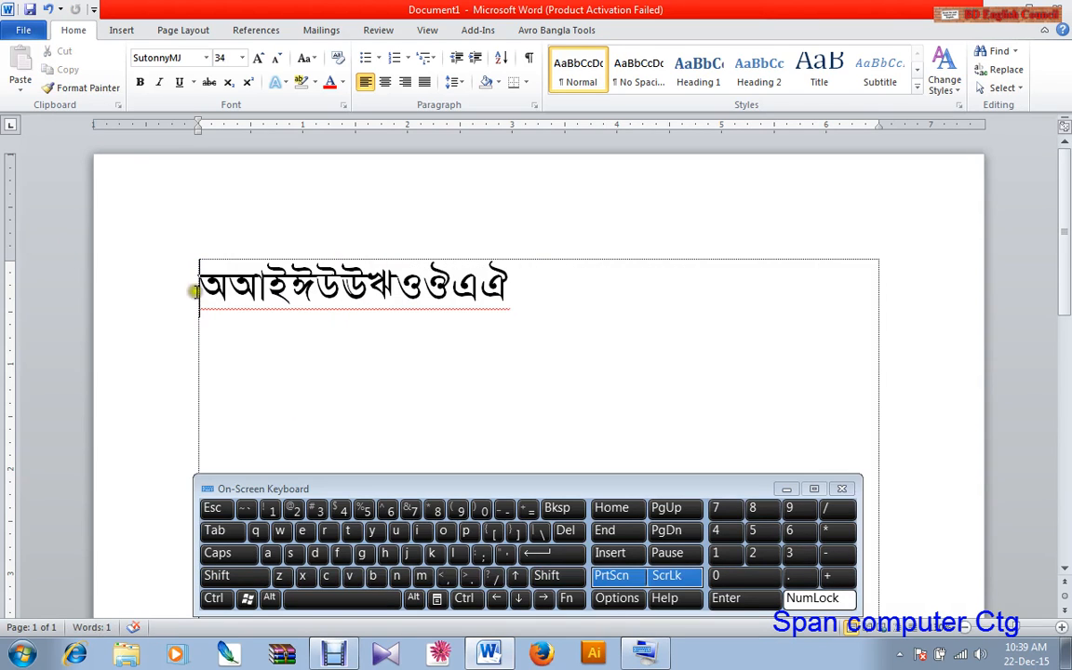
Start a new line below the vowels and enter the consonants কখগগঘ
click(545, 277)
key(Return)
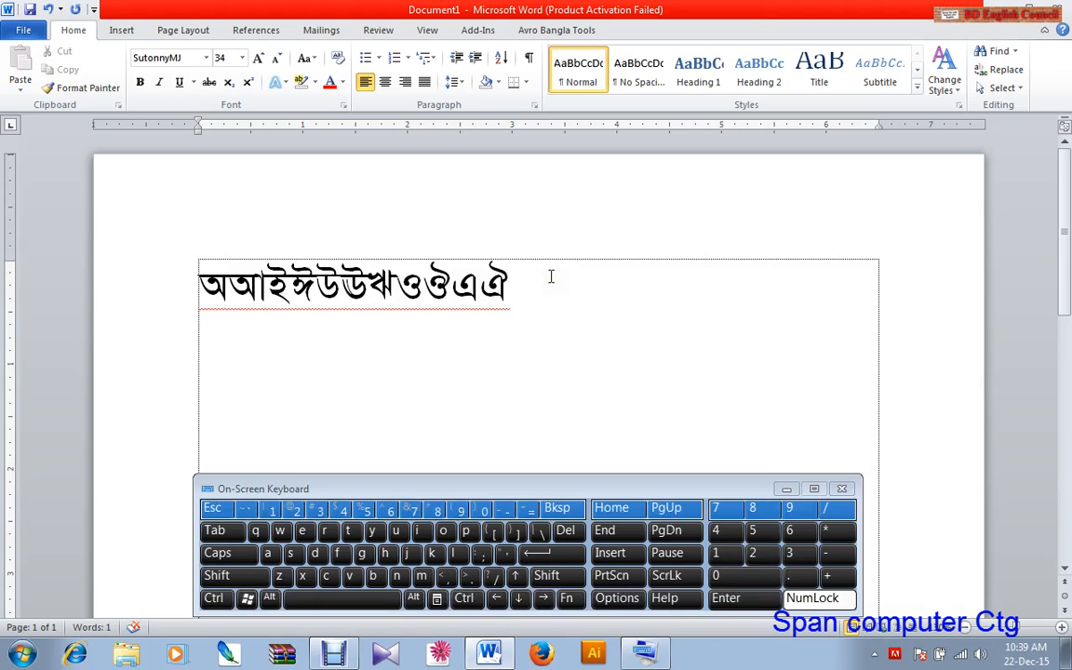
text(ক)
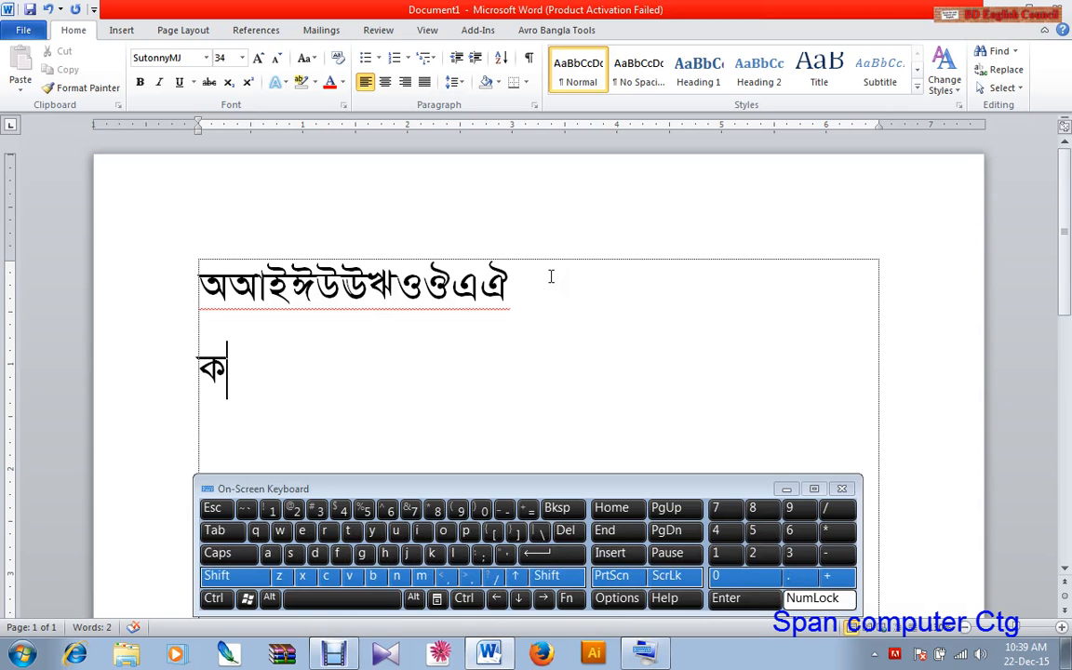
click(411, 555)
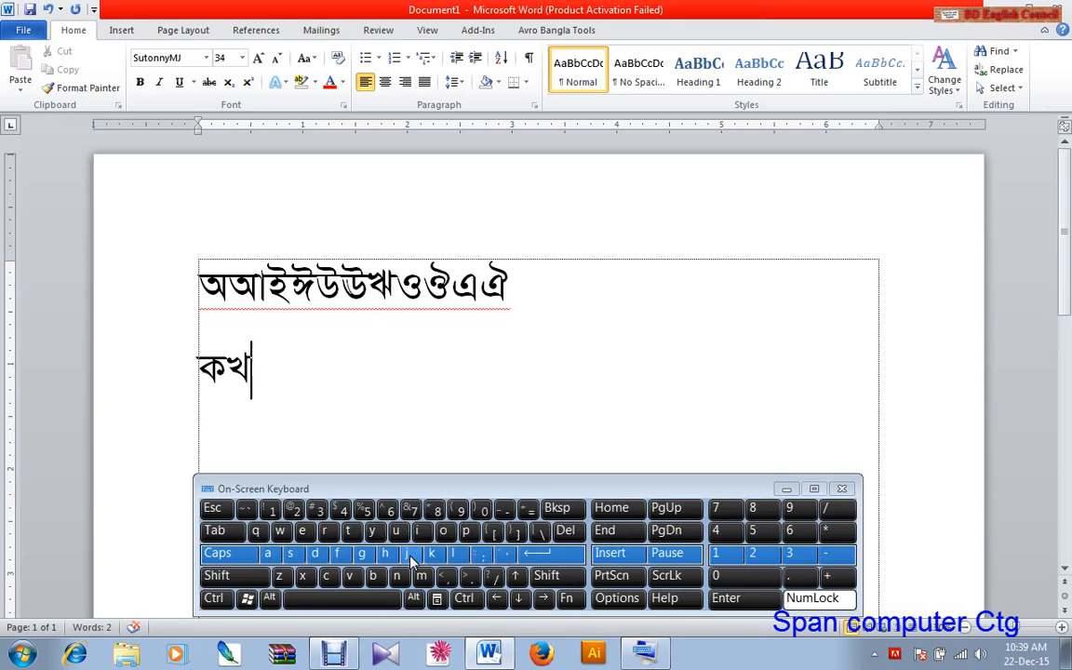
text(গ)
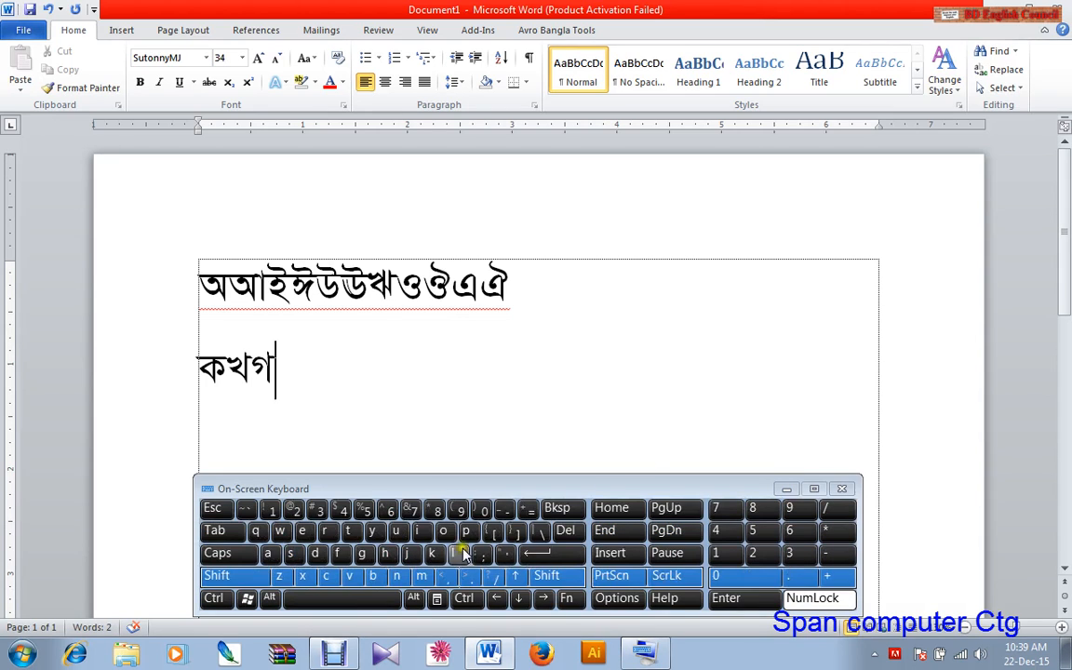
click(446, 532)
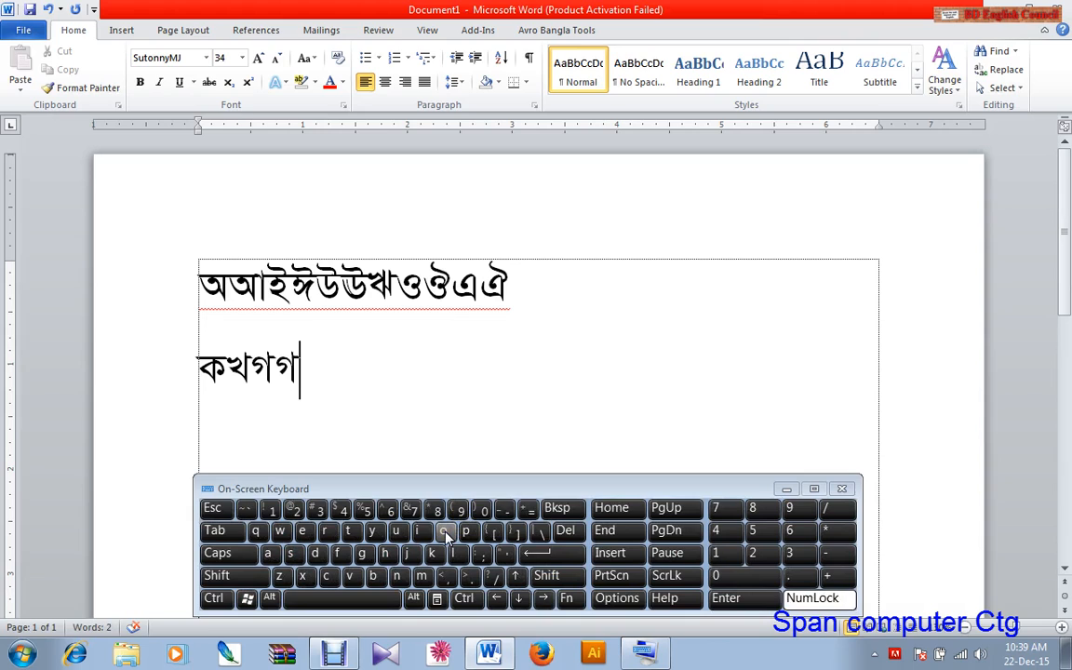
key(shift)
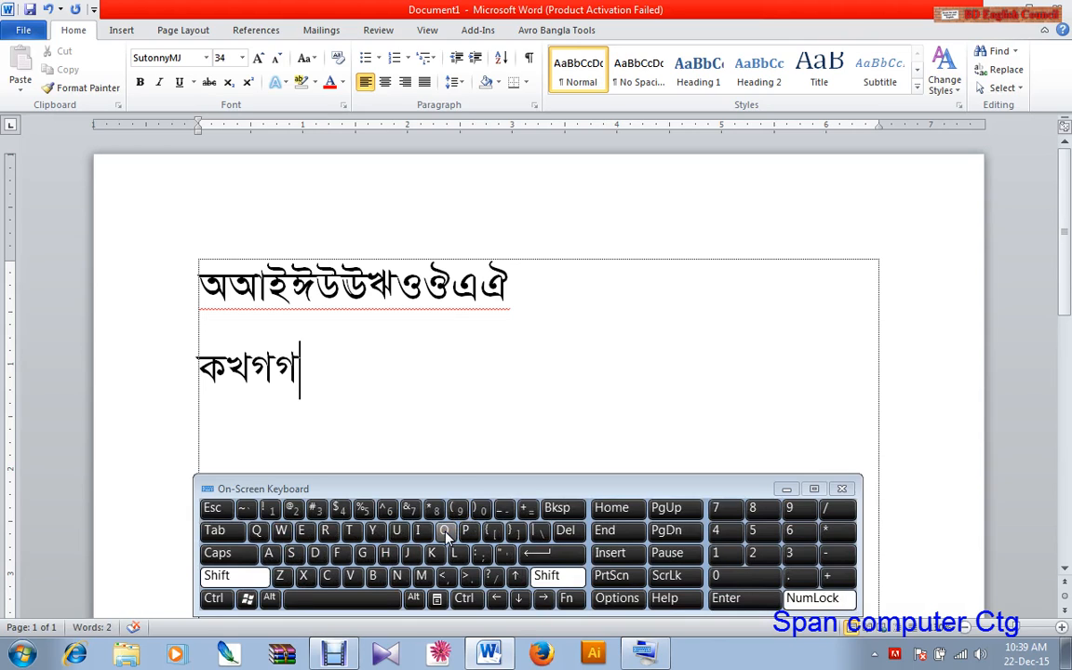
click(445, 532)
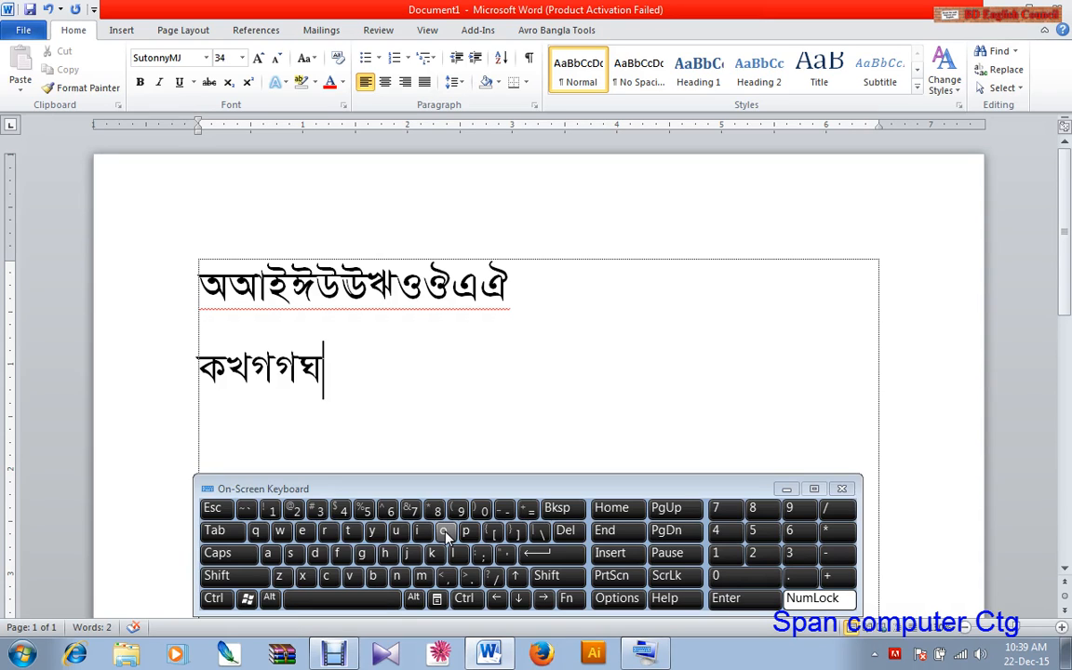
Append ট, ঠ and টা to the end of the consonant line
text(ট)
key(shift)
click(445, 530)
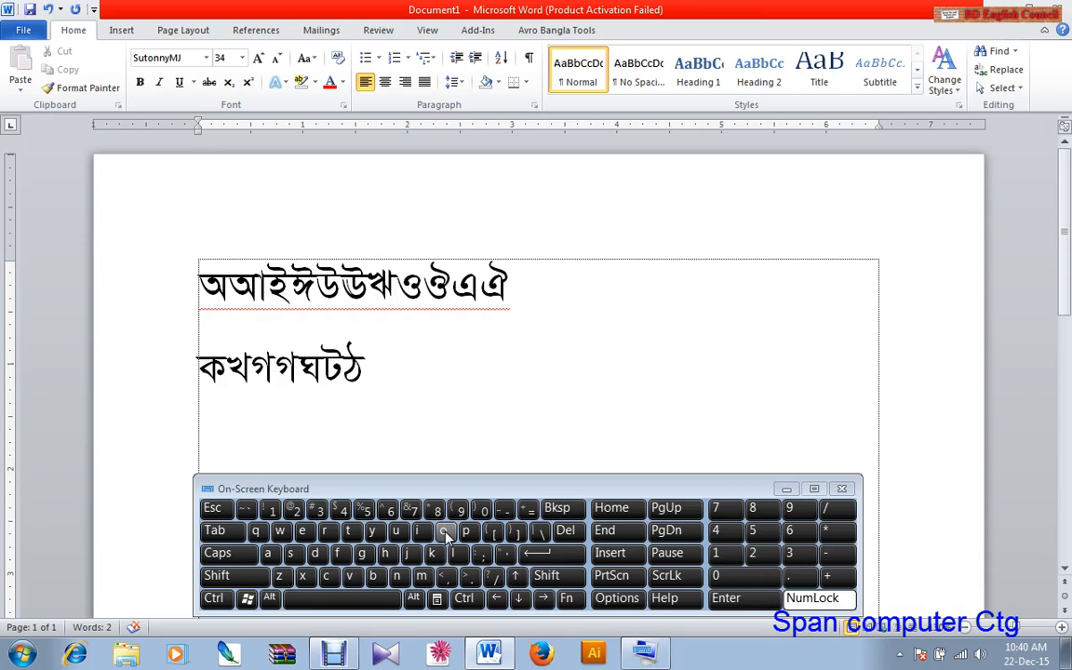
click(510, 549)
click(510, 548)
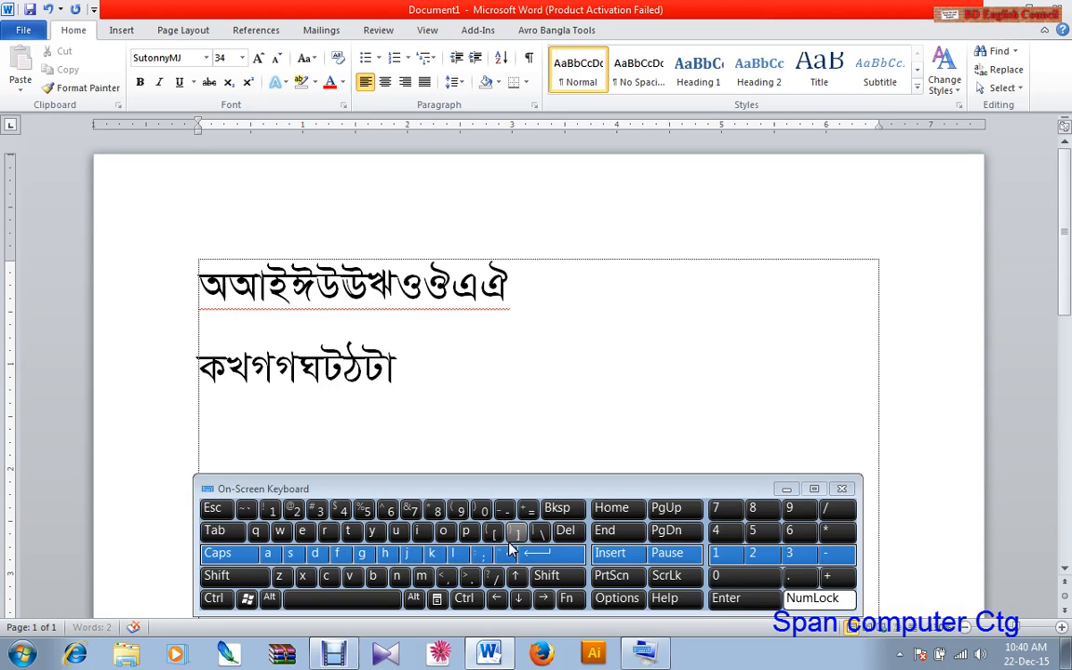
key(space)
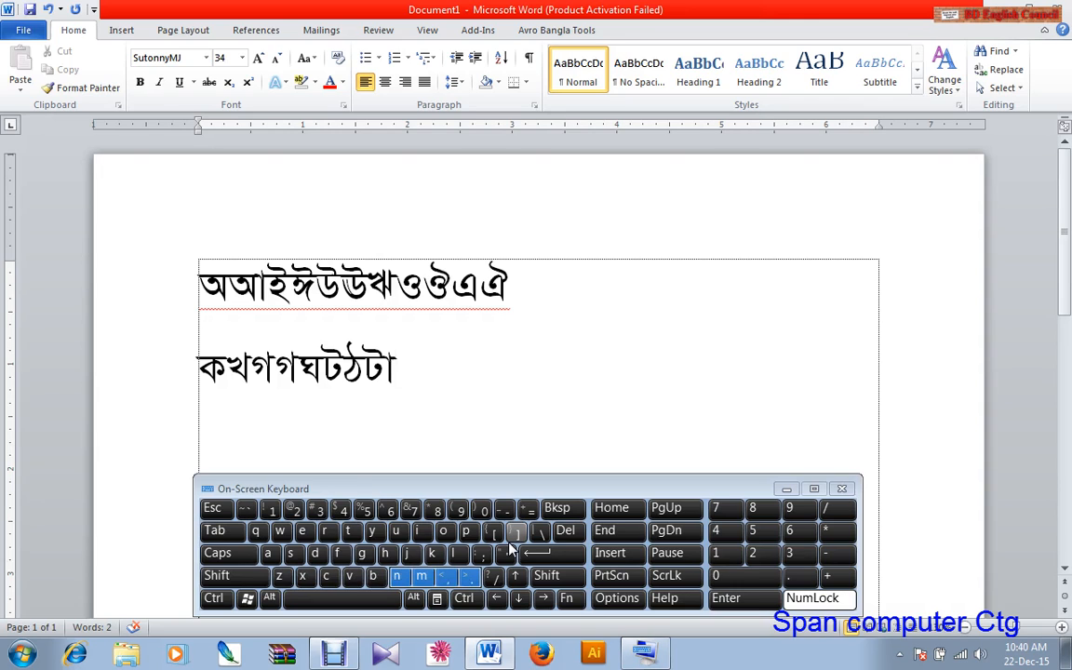
Append the syllables জি, রি and ঠী to the consonant line to demonstrate the vowel signs
text(ি)
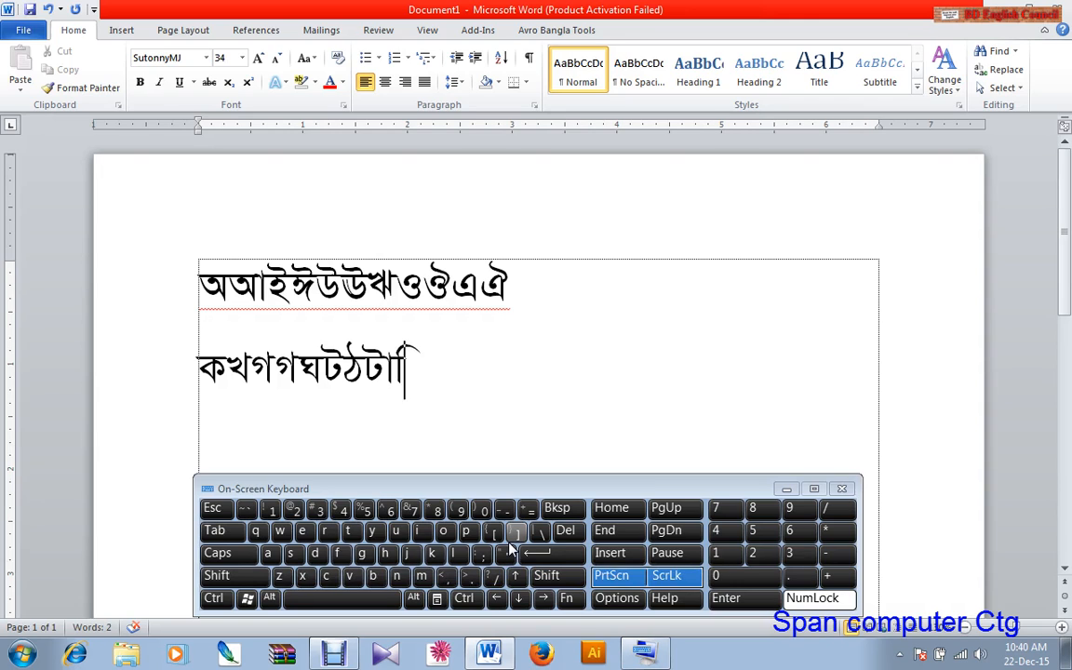
text(জ)
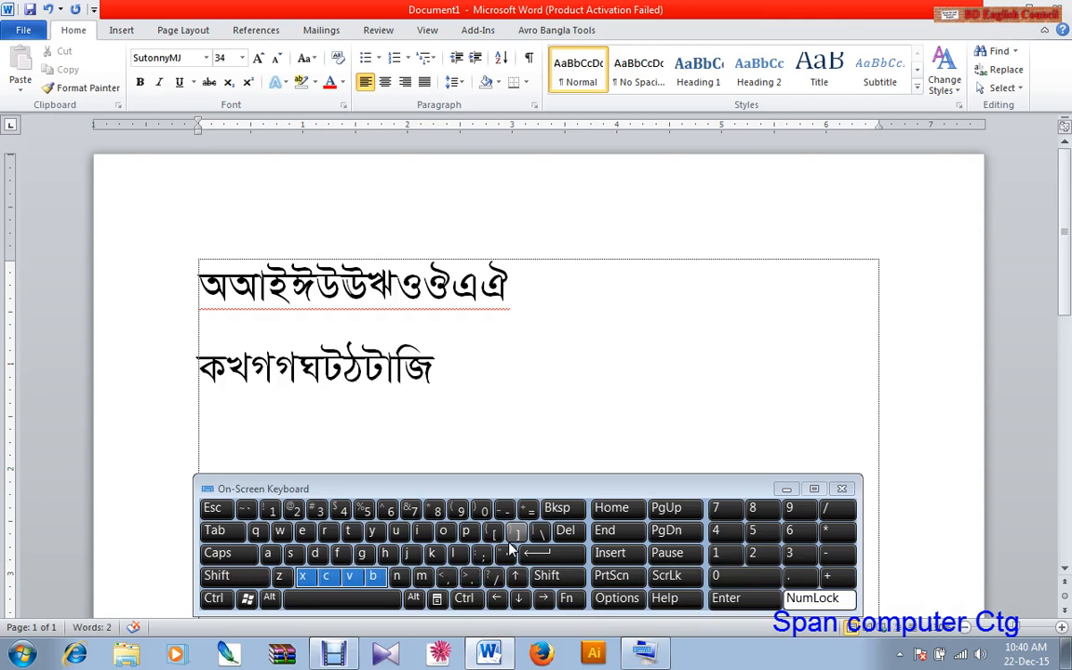
text(রি)
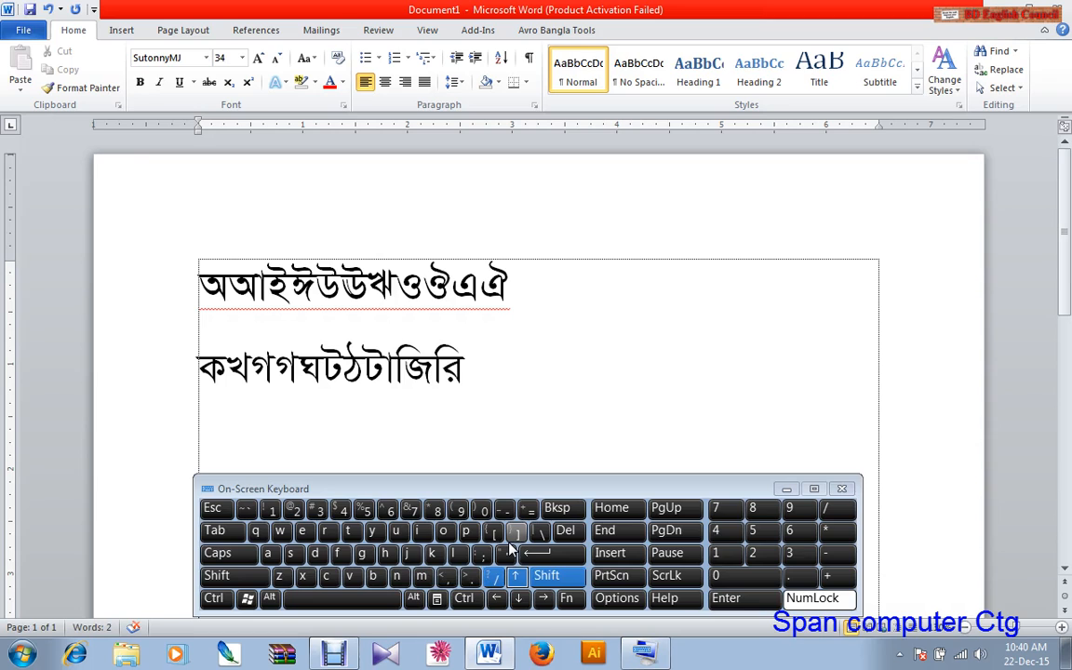
key(space)
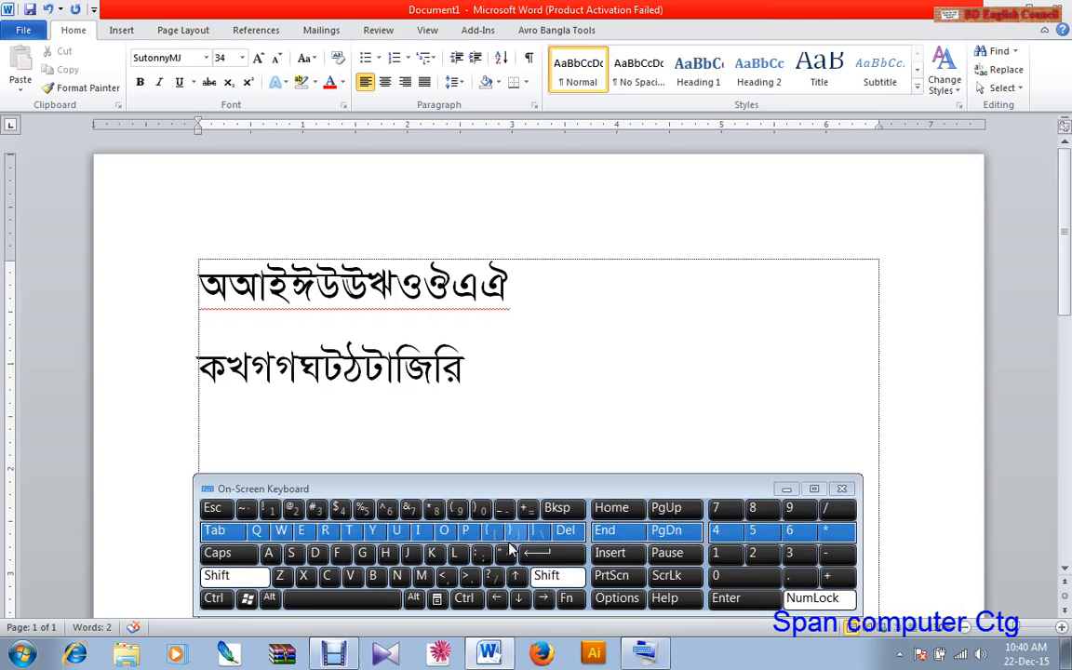
key(space)
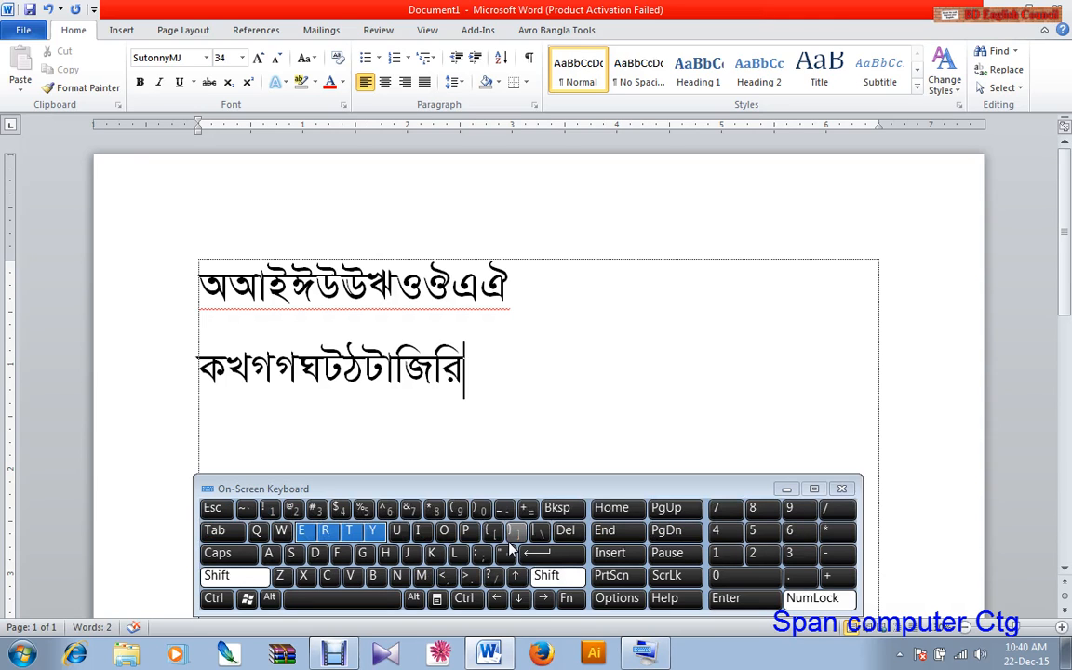
text(ঠ)
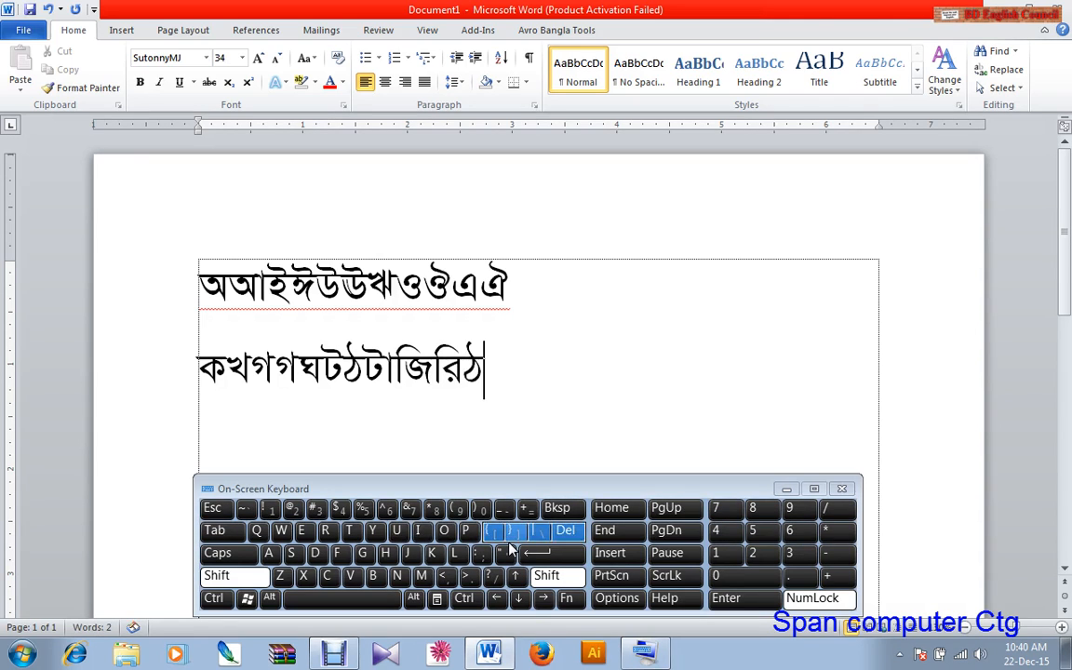
text(ী)
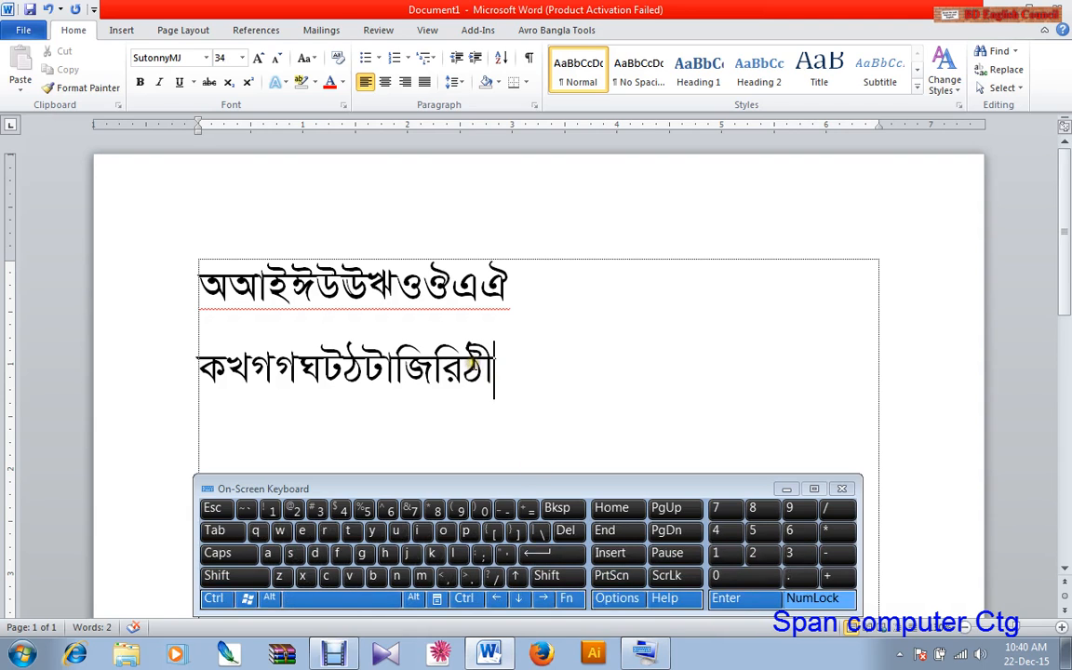
Delete the syllables জিরিঠী from the end of the consonant line
drag(480, 369, 500, 379)
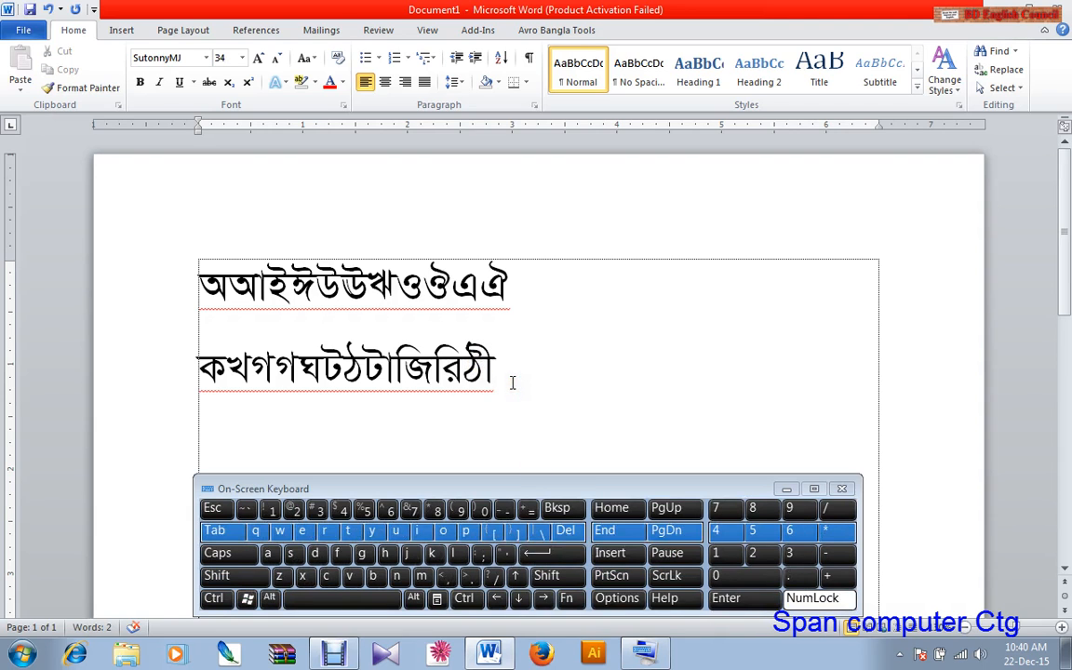
key(BackSpace)
key(BackSpace)
key(BackSpace)
key(BackSpace)
key(BackSpace)
key(BackSpace)
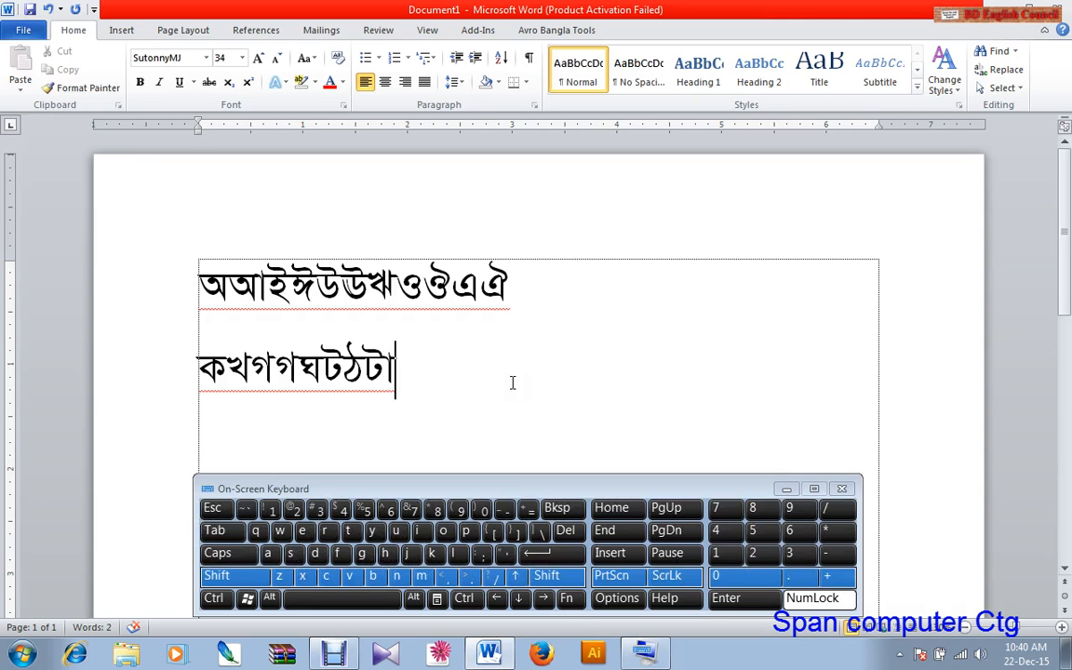
Add a space after টা and enter the conjuncts ক্ক and প্প
key(space)
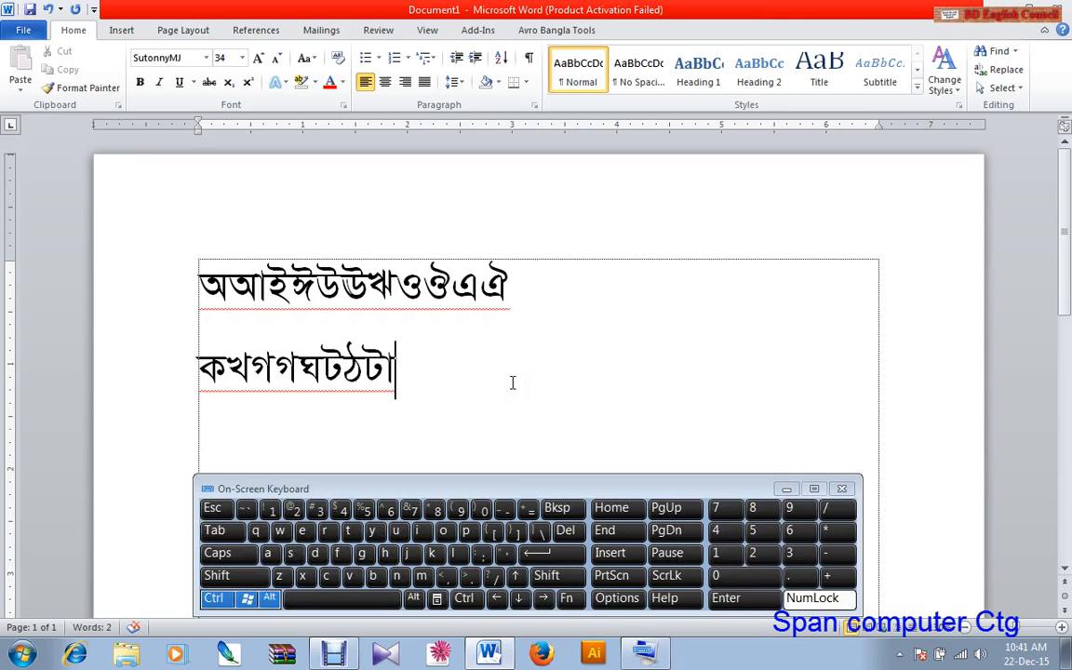
key(space)
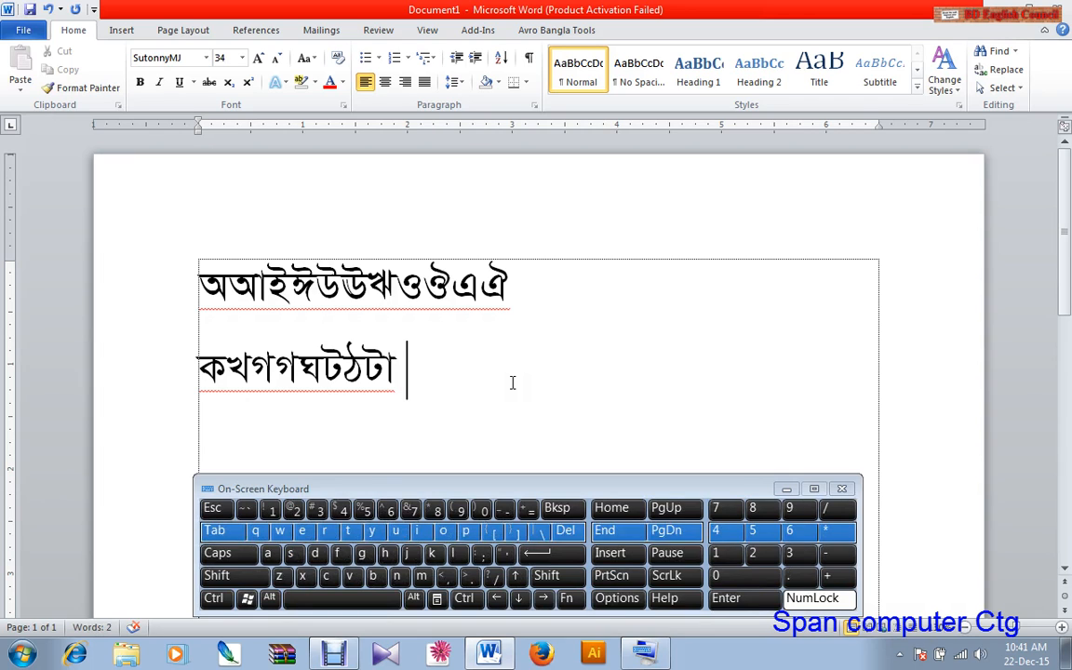
text(ক্)
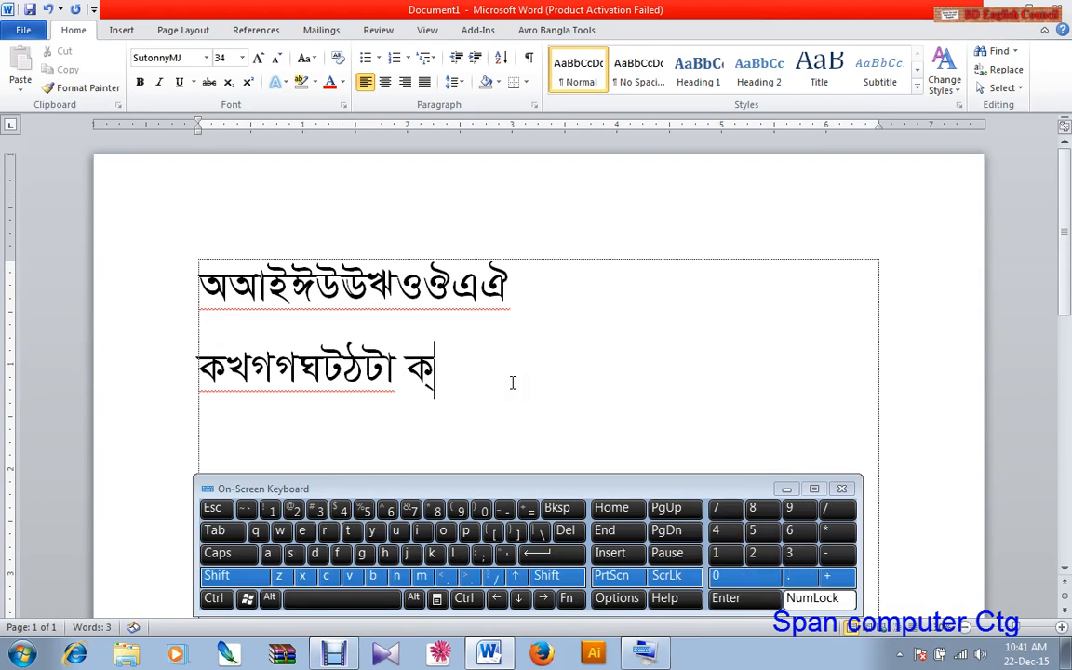
text(ক)
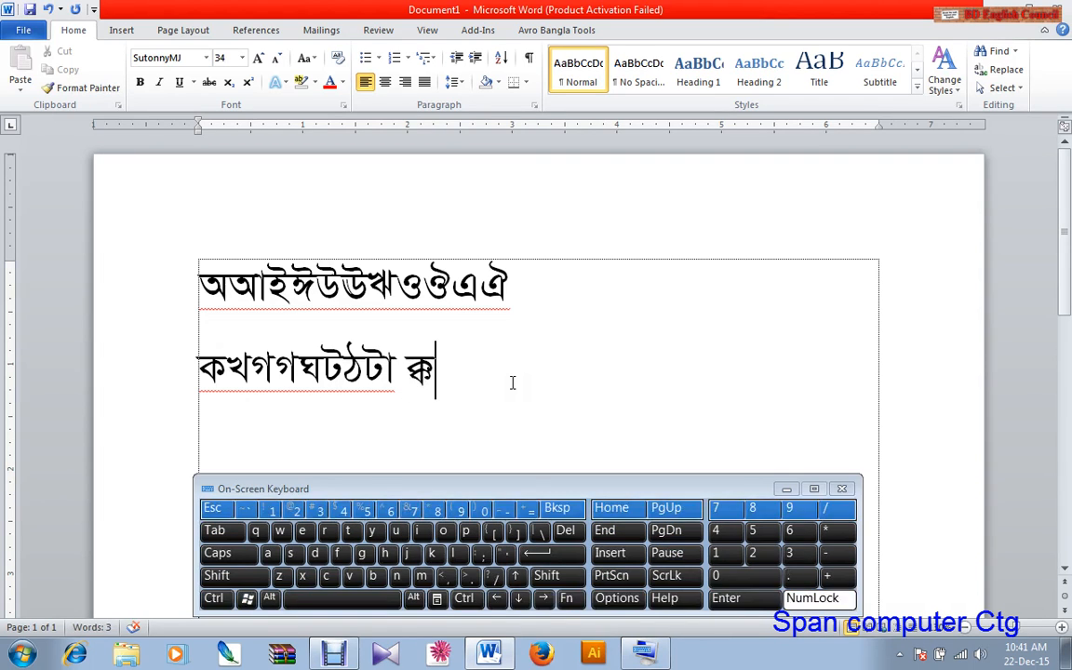
text(প)
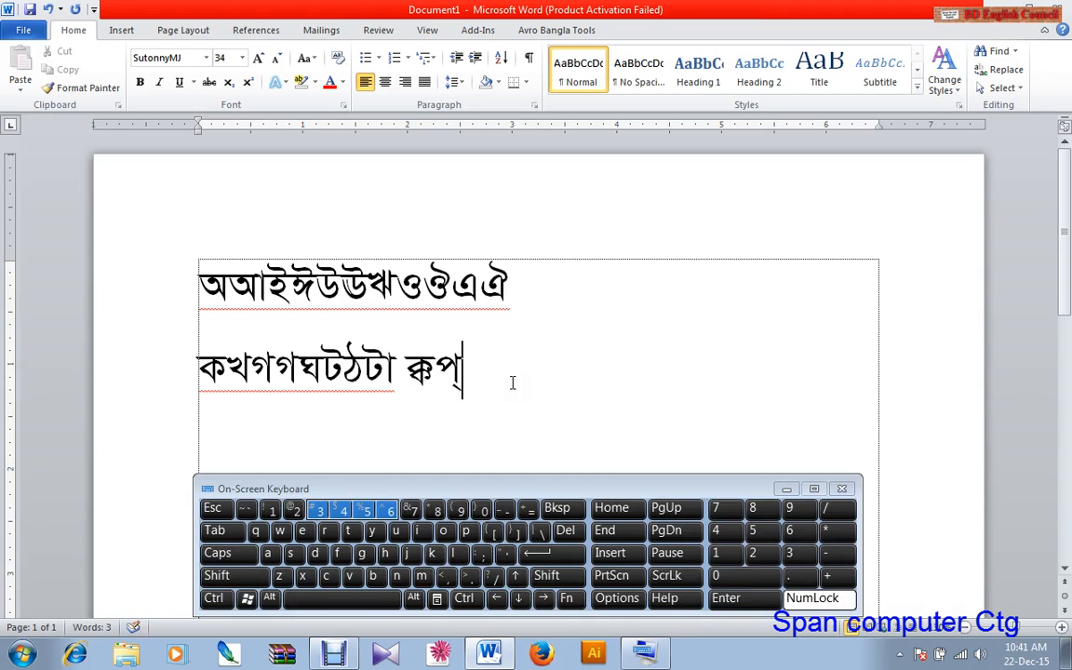
text(্প)
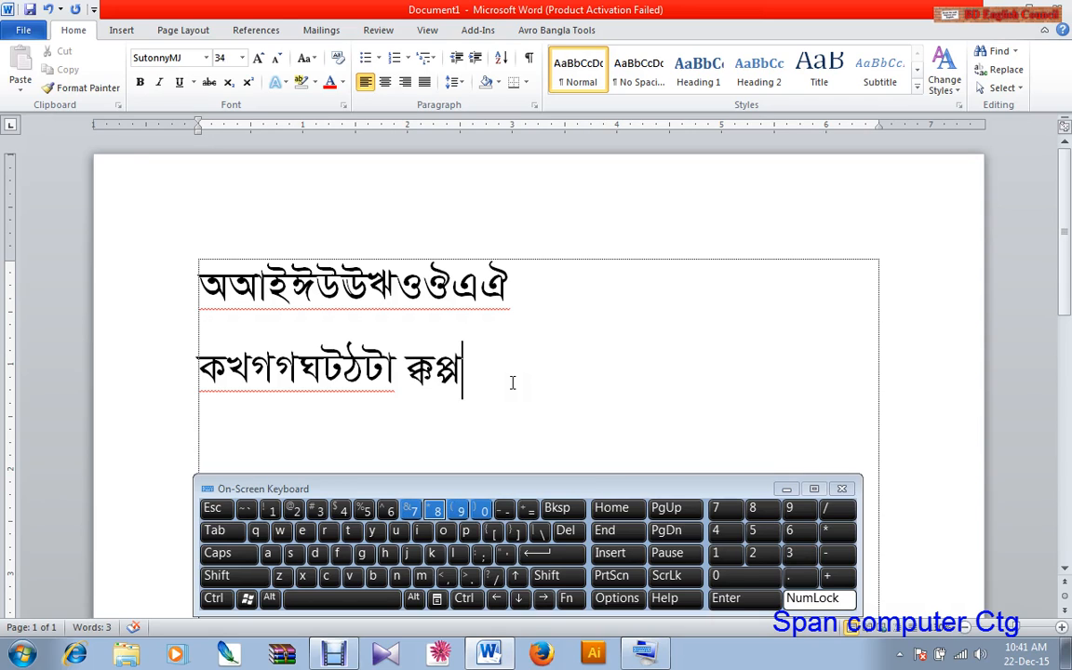
Append the conjuncts প্প and ক্ক using the On-Screen Keyboard, joining each letter pair with the hasanta
click(326, 530)
click(361, 552)
click(329, 532)
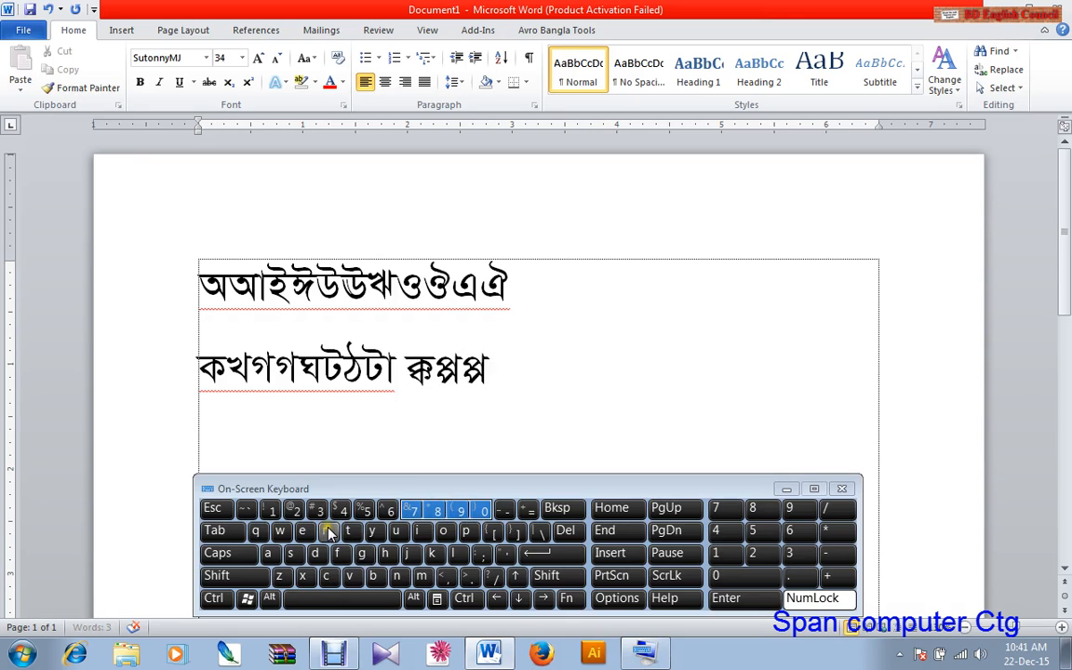
click(407, 553)
click(366, 556)
click(411, 555)
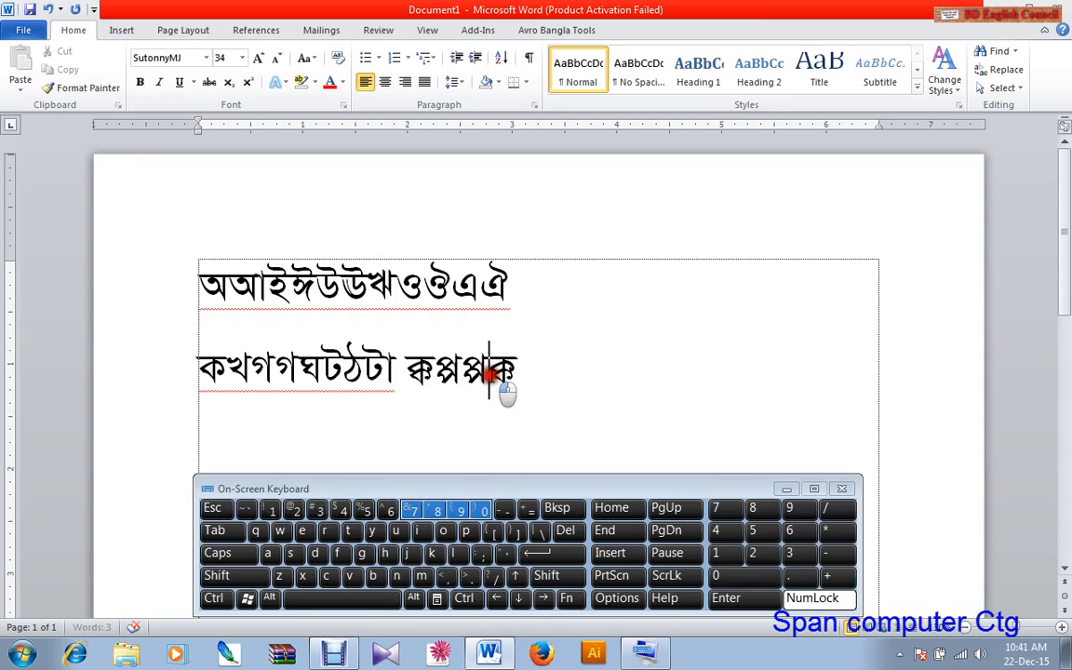
Append two separate ক letters and the conjunct ক্ক to the end of the line
click(544, 358)
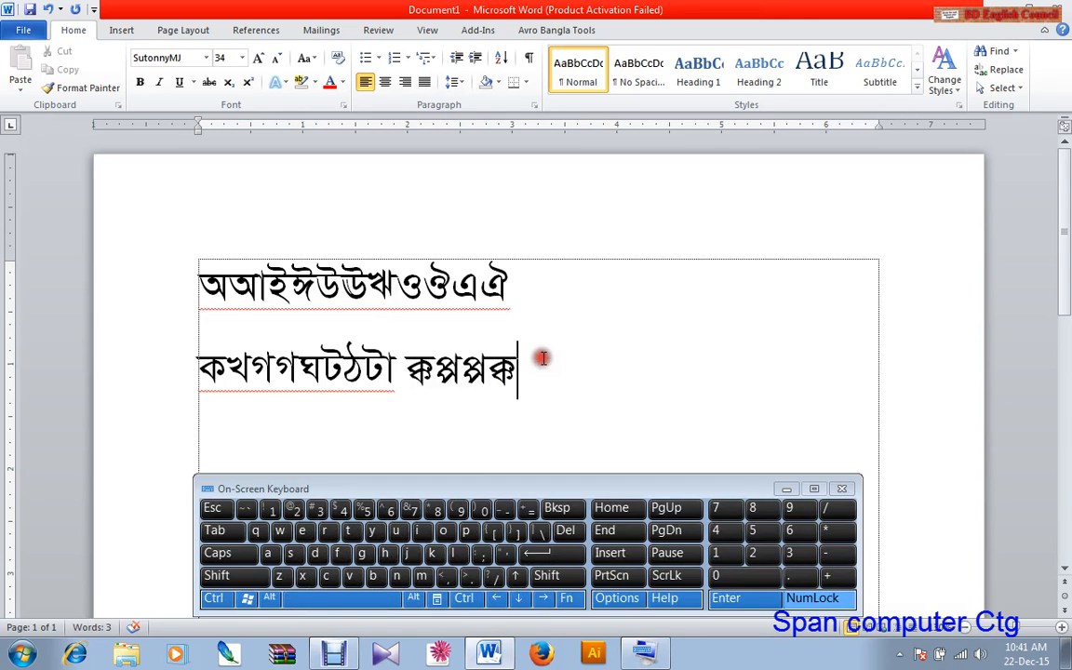
text(ককক)
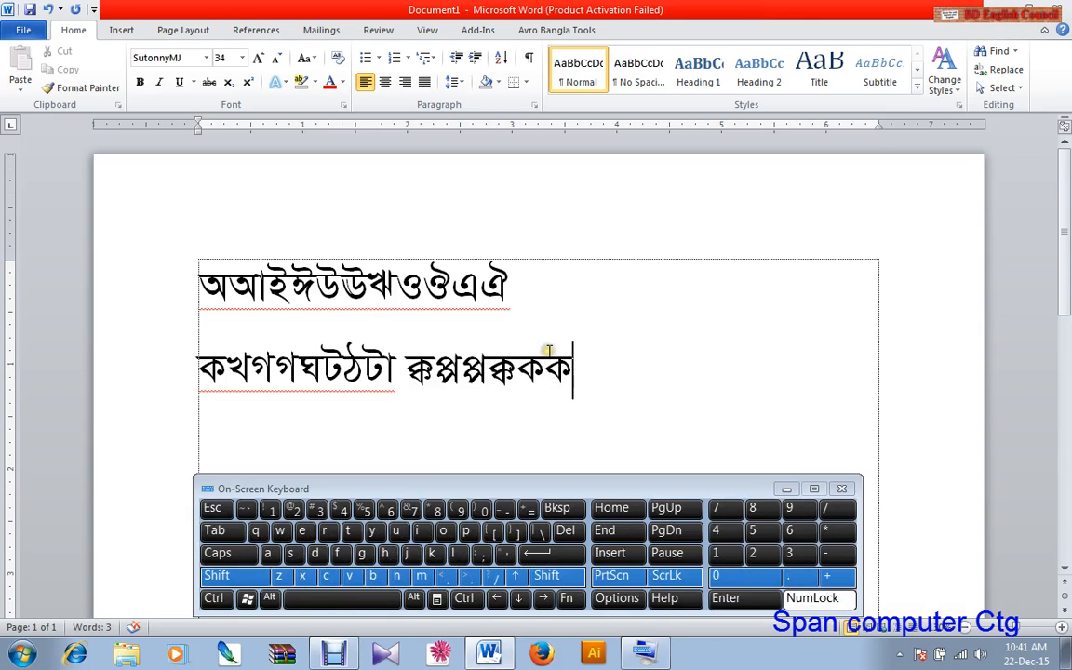
drag(568, 367, 521, 364)
click(575, 379)
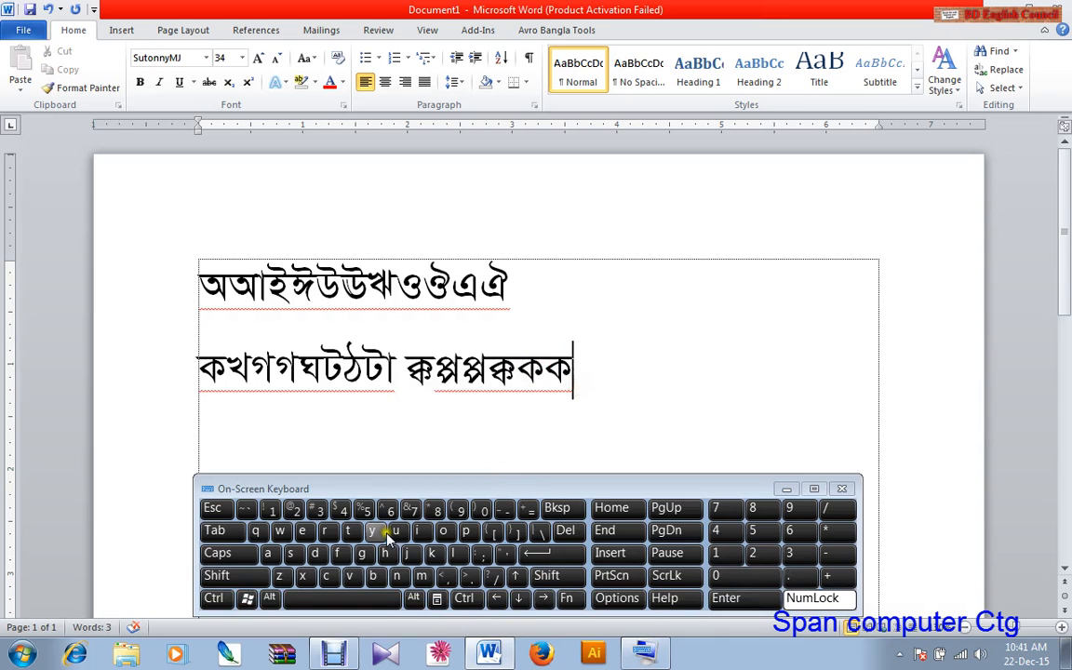
click(414, 555)
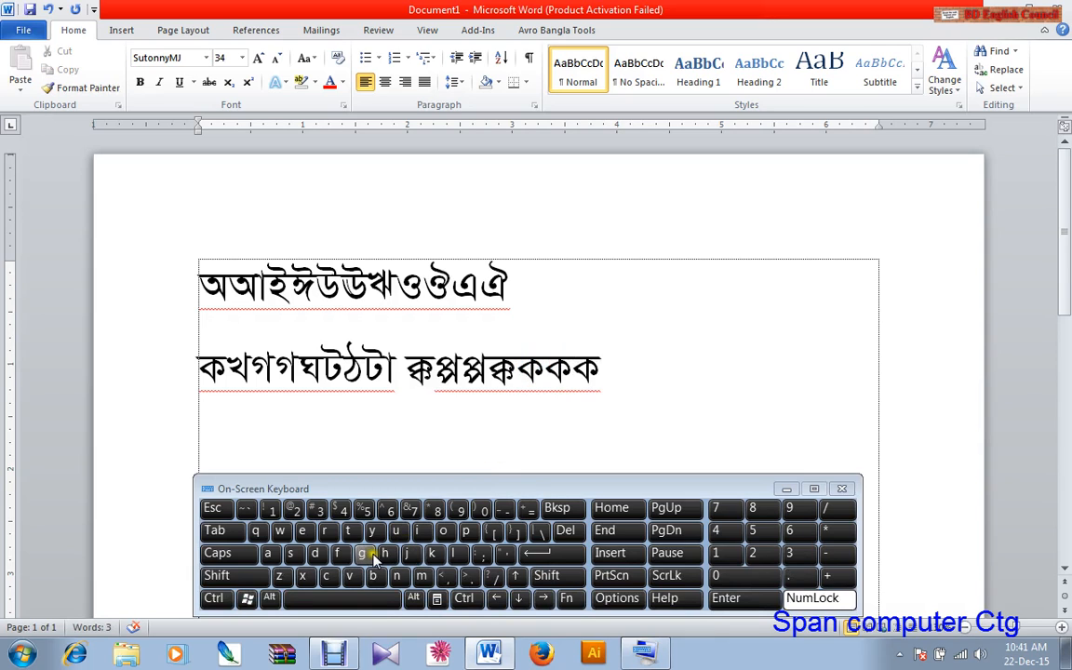
click(414, 554)
click(414, 554)
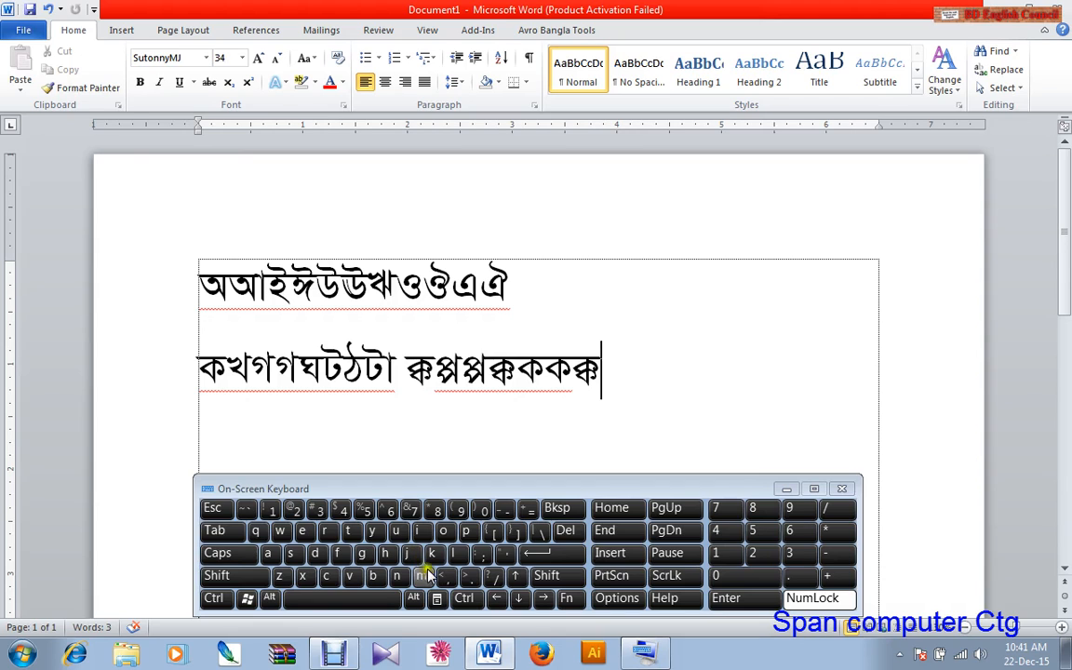
Append the conjunct জ্জ্ব to the consonant line using the On-Screen Keyboard, joining জ, জ and ব with the hasanta
click(396, 530)
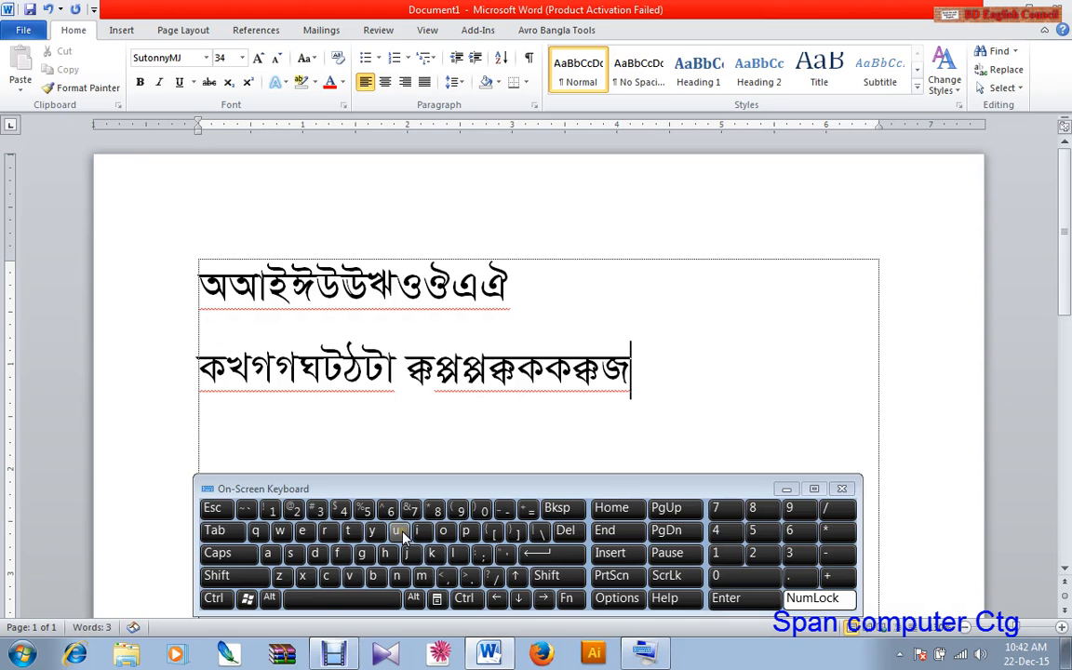
click(367, 553)
click(395, 530)
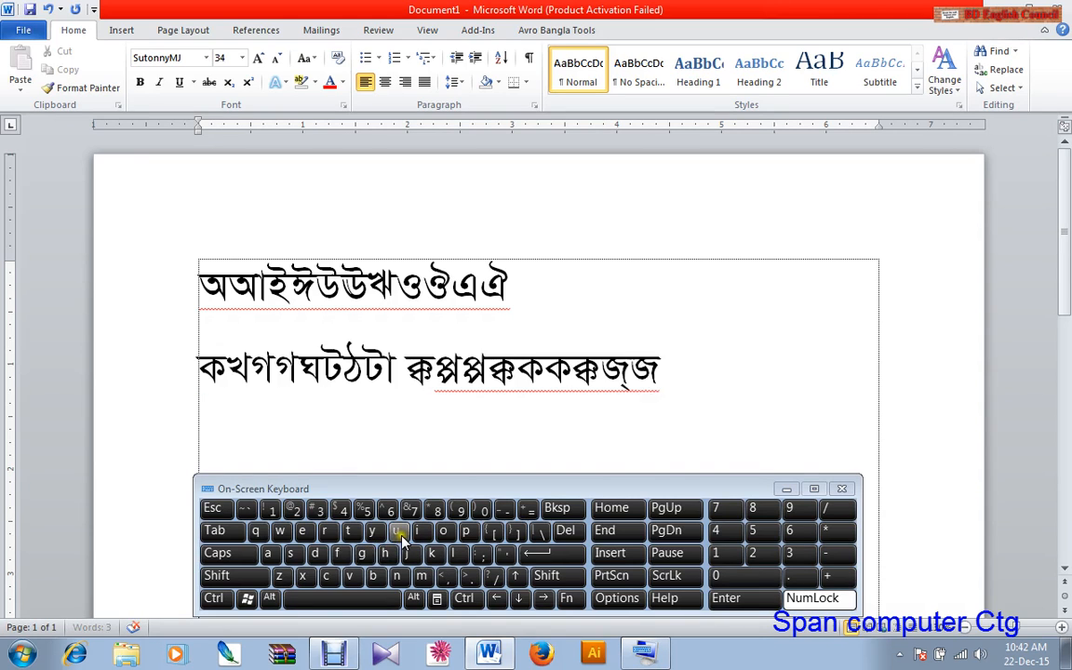
click(364, 554)
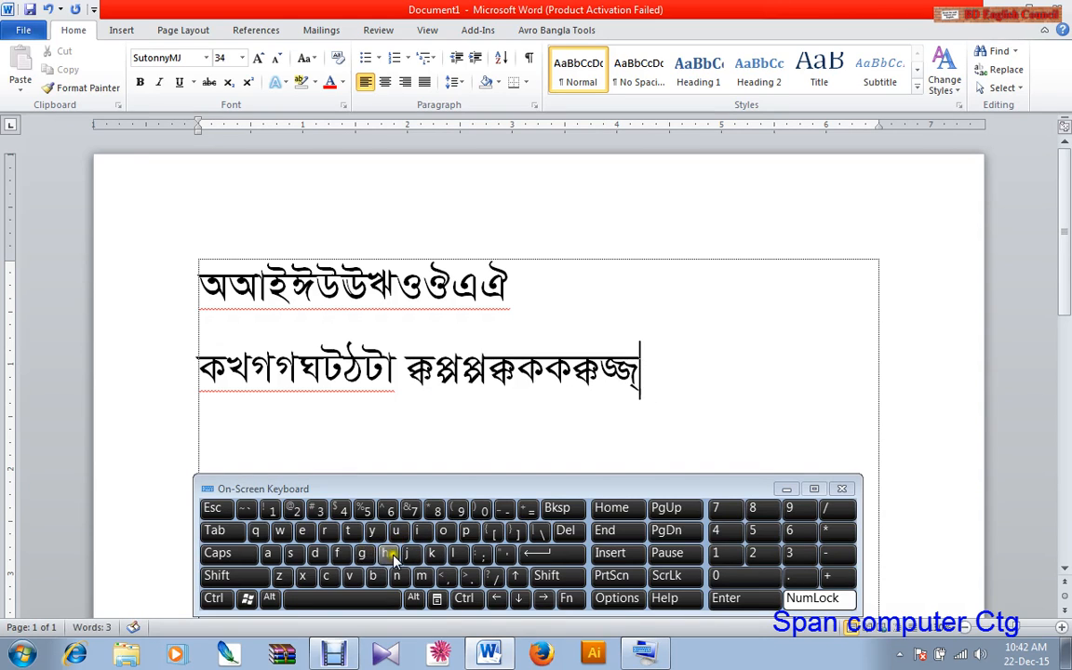
click(392, 558)
drag(606, 374, 648, 390)
click(639, 376)
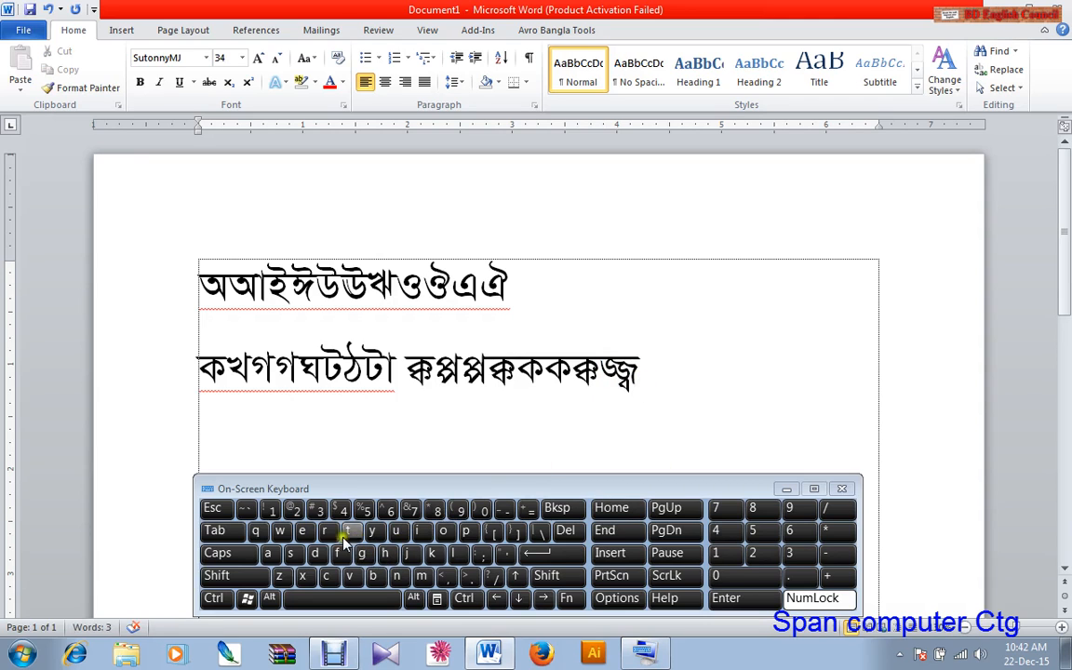
Add the vowel sign ী to the conjunct জ্জ্ব using the On-Screen Keyboard, and highlight the resulting syllable briefly
click(240, 575)
click(314, 553)
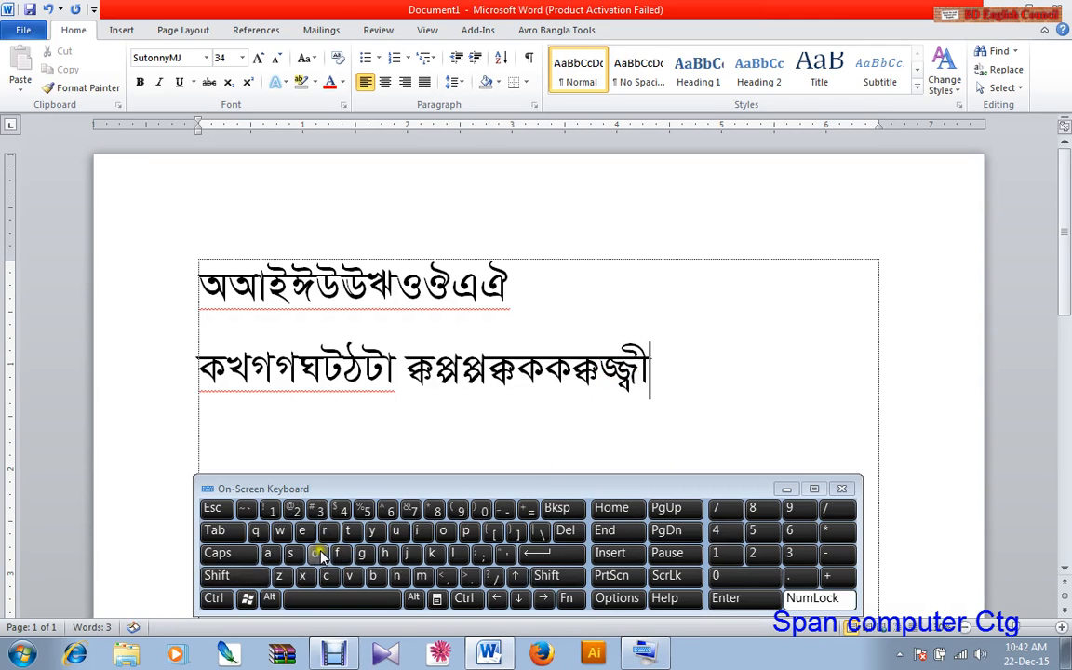
click(612, 370)
drag(614, 369, 688, 381)
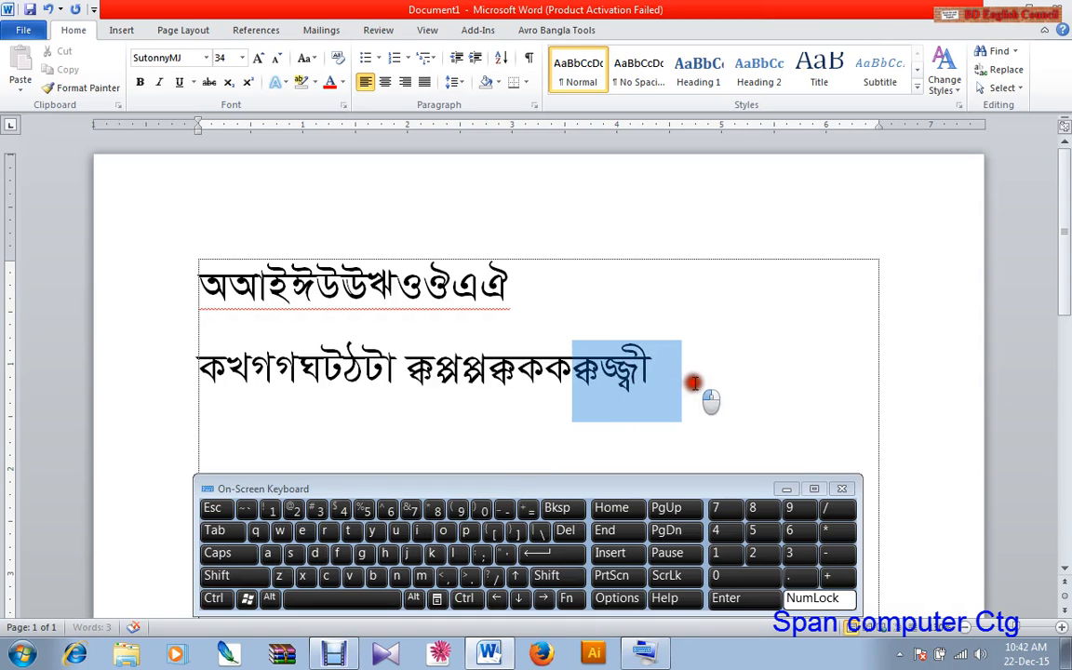
click(689, 380)
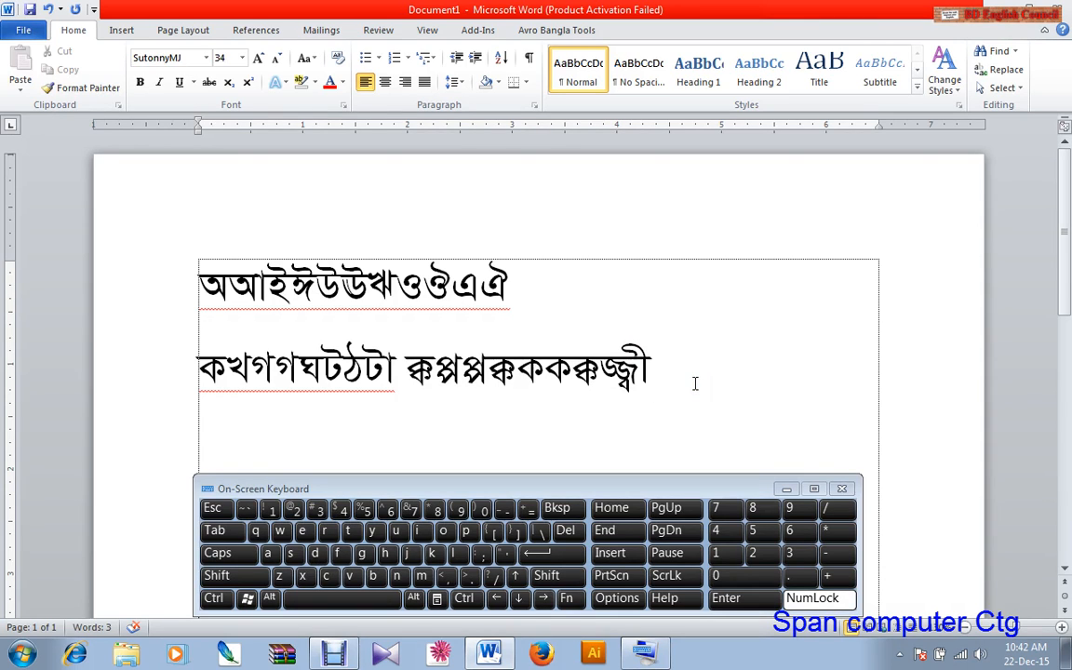
Enter পরী on a new line below the conjuncts, replacing the mistaken short vowel sign ি with ী
click(695, 383)
scroll(696, 381, down, 2)
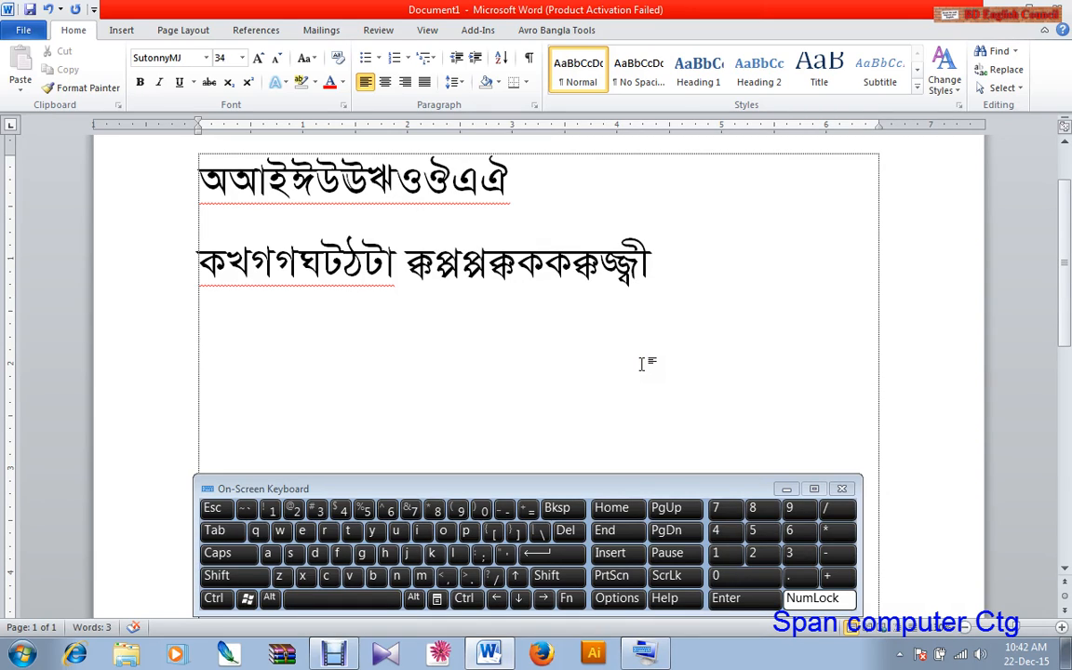
text(পী)
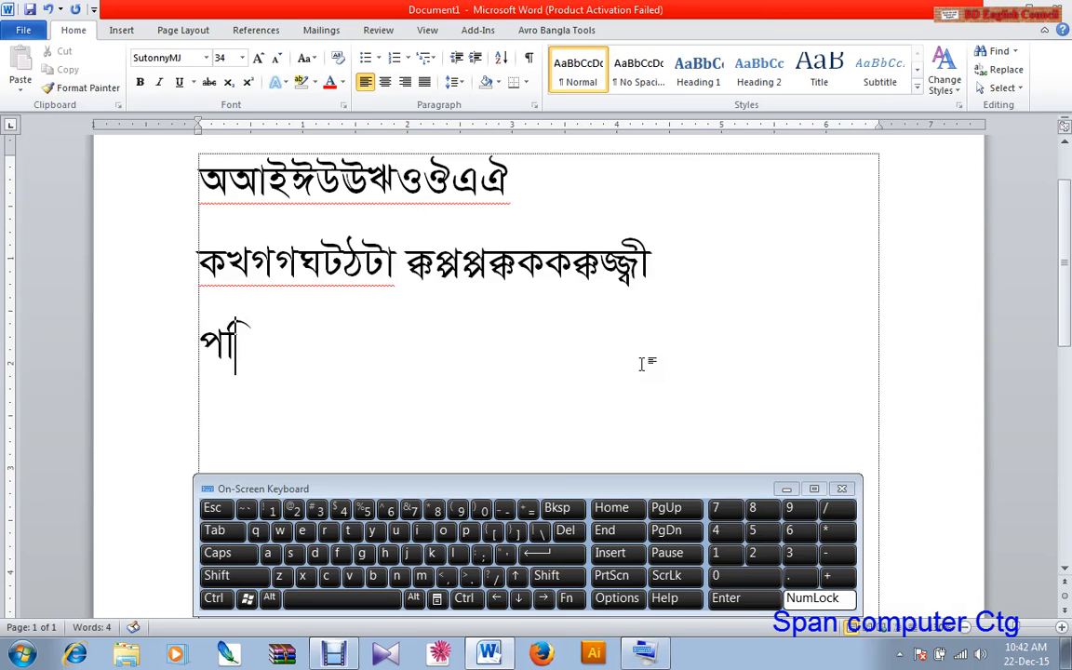
text(র)
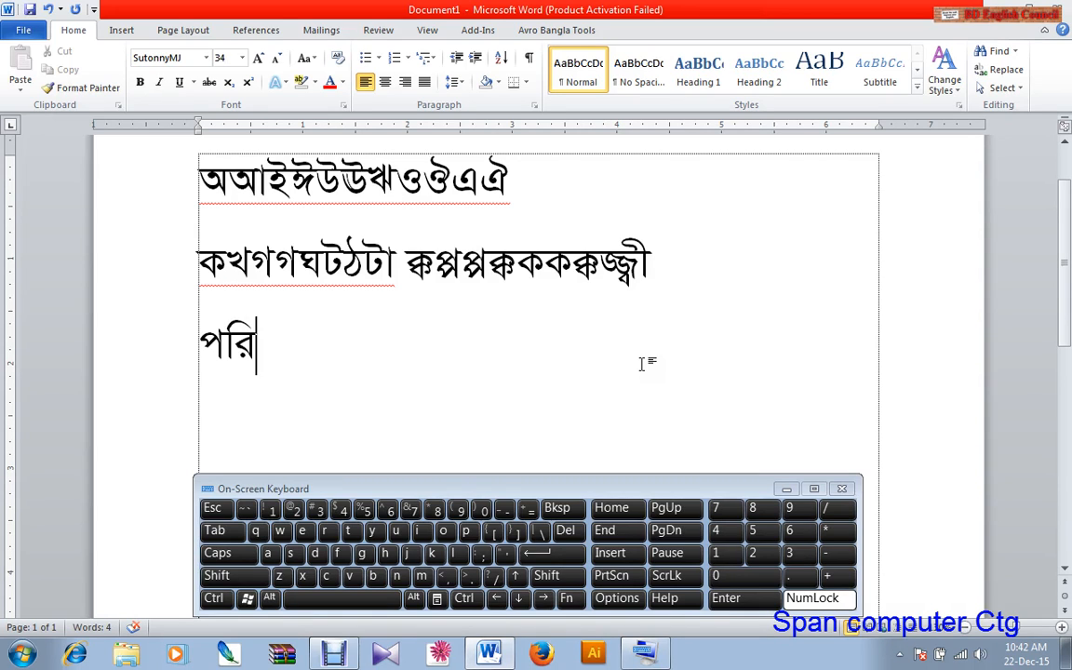
key(BackSpace)
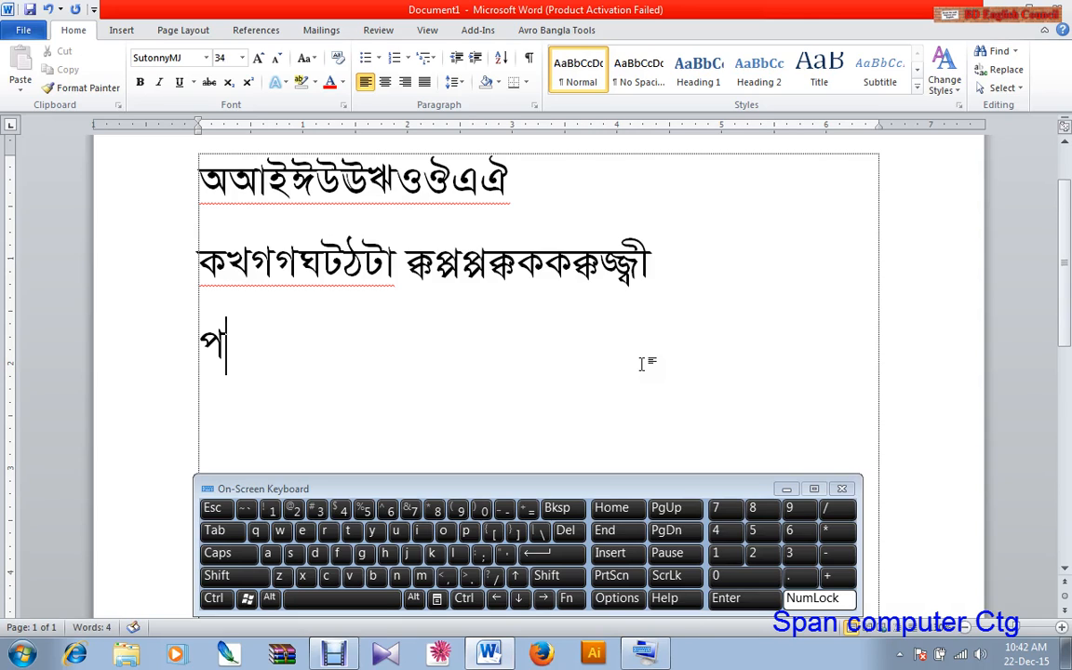
text(র)
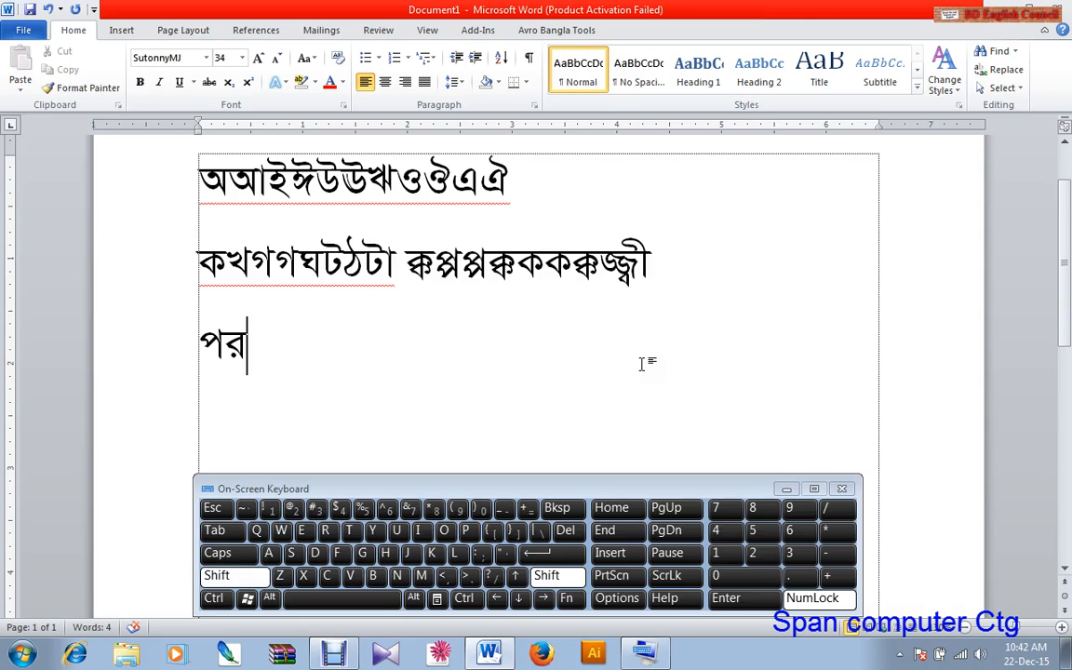
text(ী)
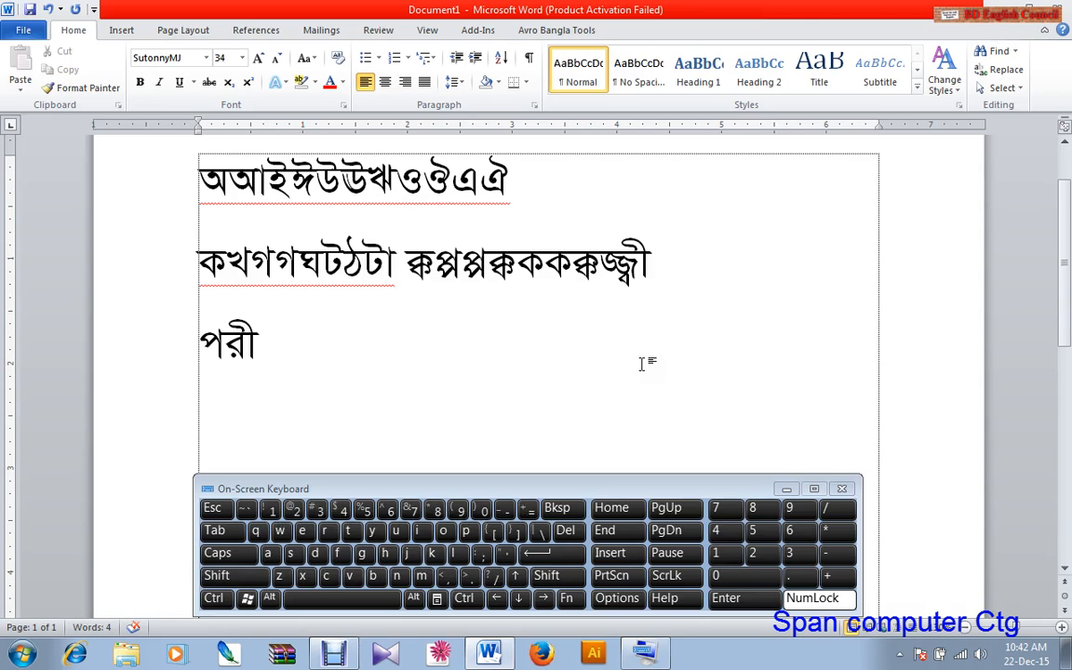
Complete the word পরীক্ষা by adding the conjunct ক্ষ and the vowel sign া
text(ক্)
key(shift)
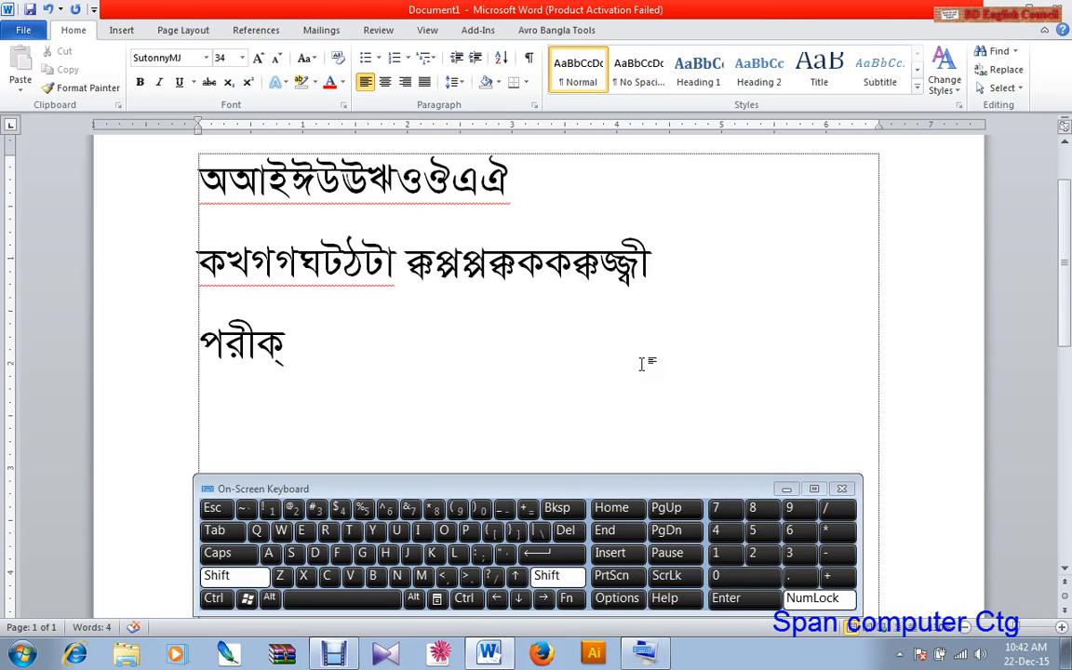
text(্ষ)
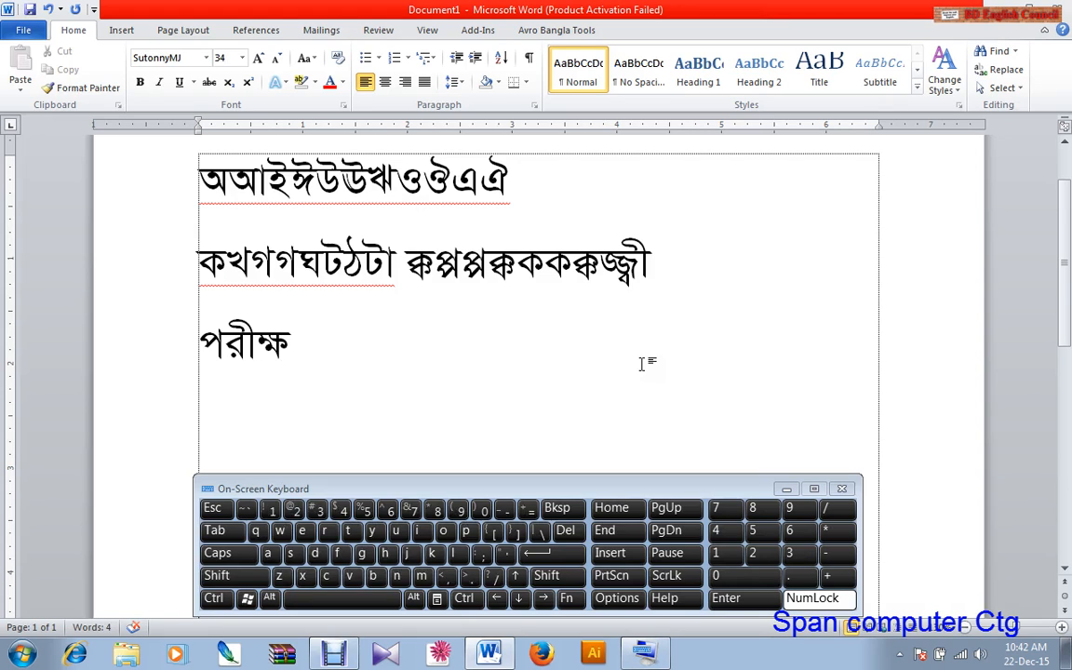
text(া)
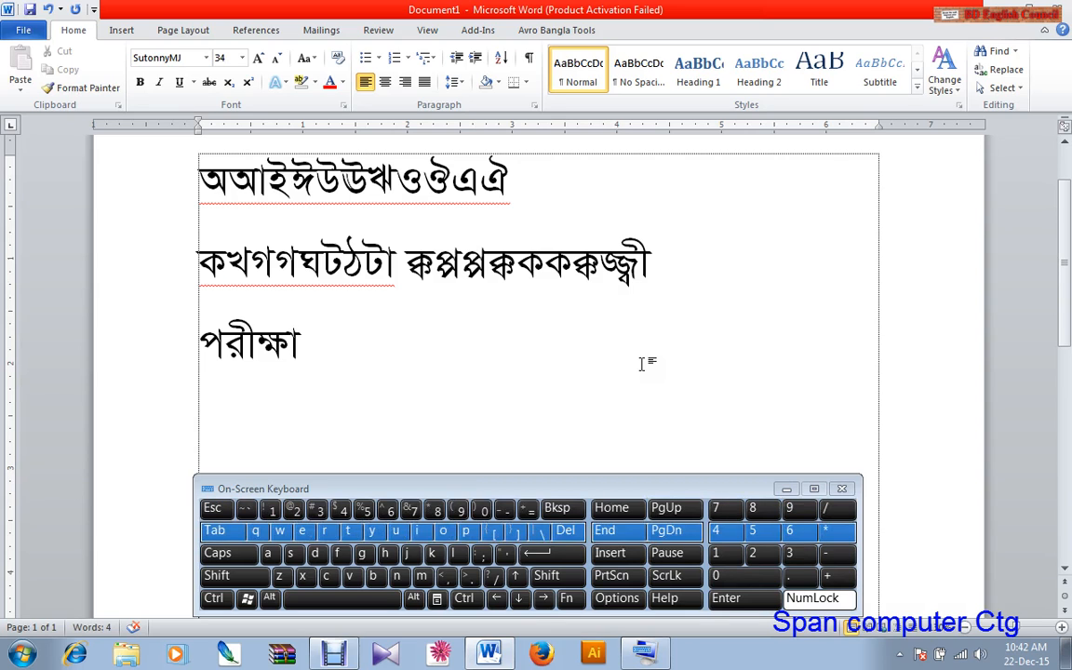
Append the letters প and র directly after পরীক্ষা
text(প)
key(BackSpace)
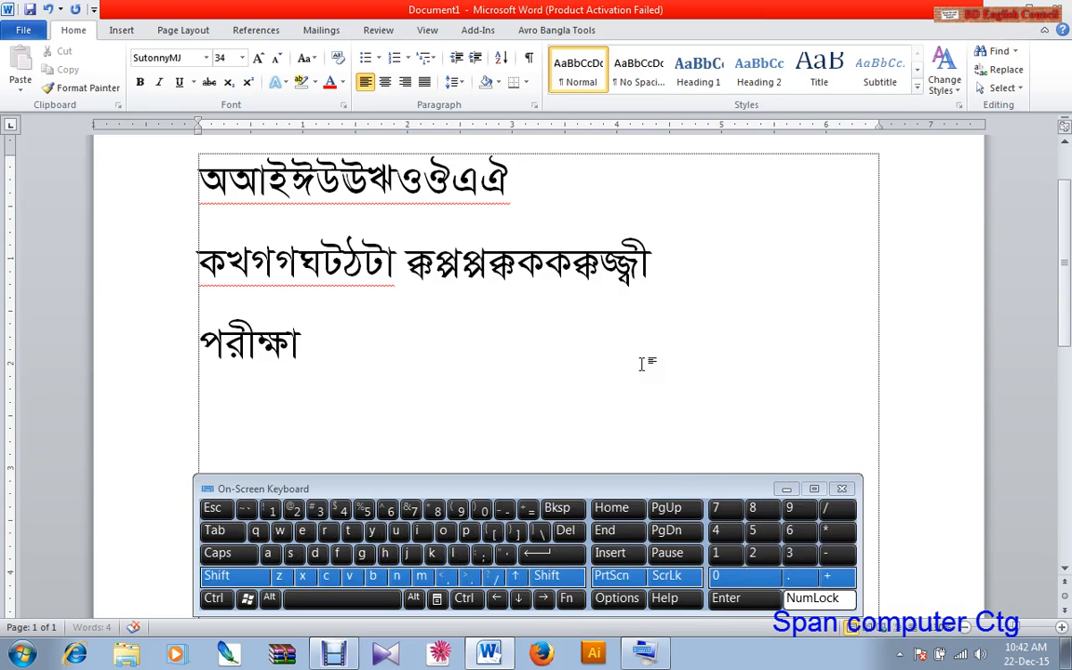
text(প)
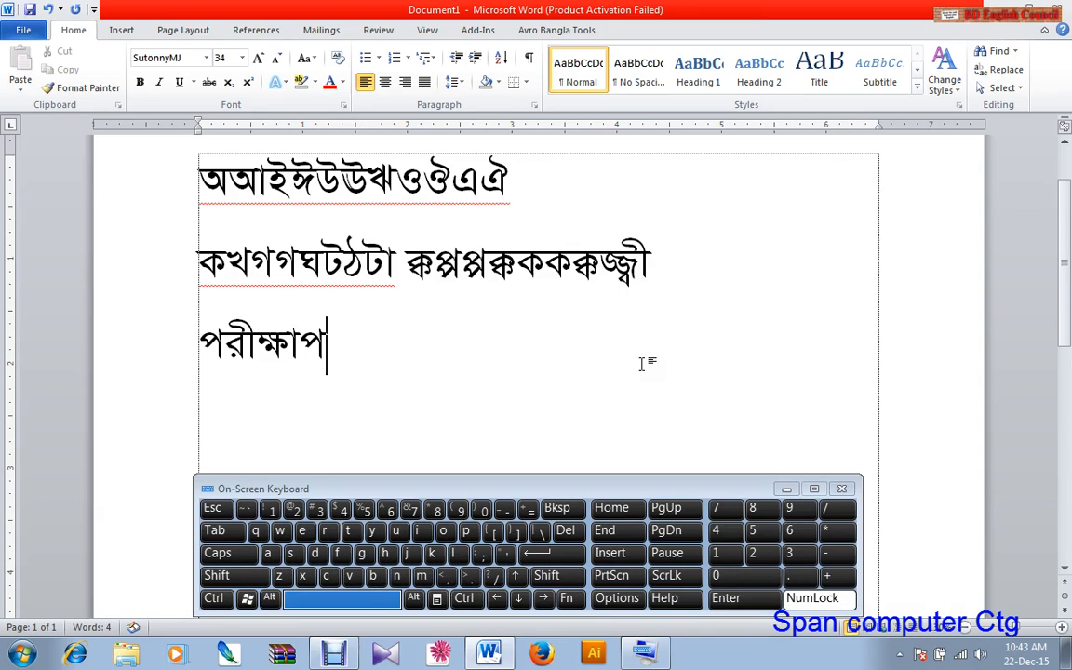
text(র)
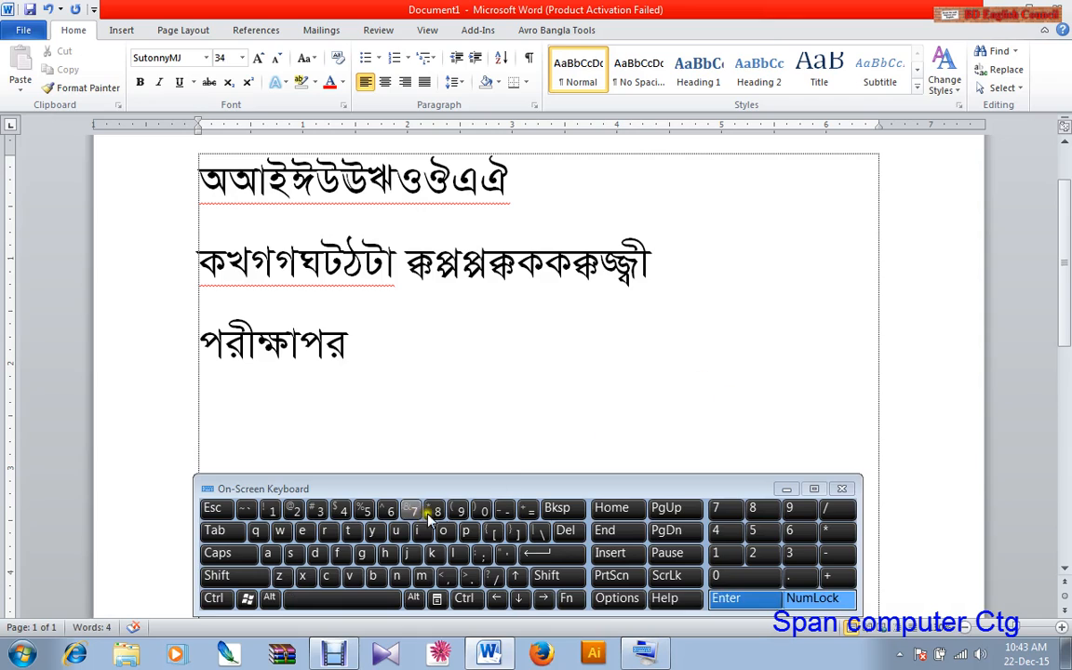
Add a space on the third line and enter পরী using the On-Screen Keyboard
click(356, 598)
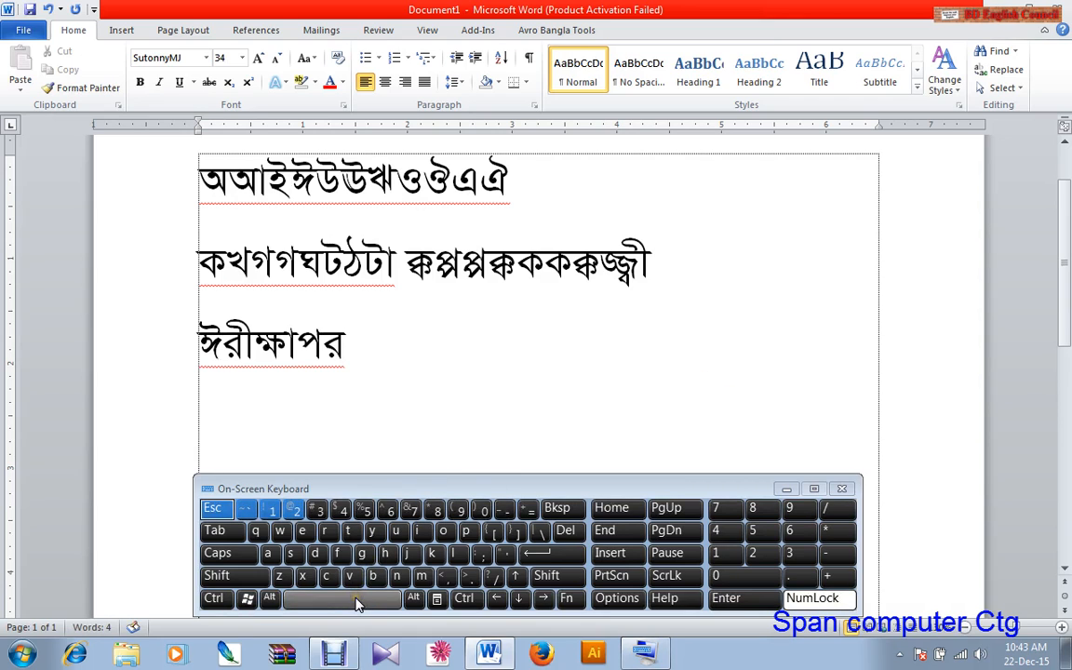
click(326, 530)
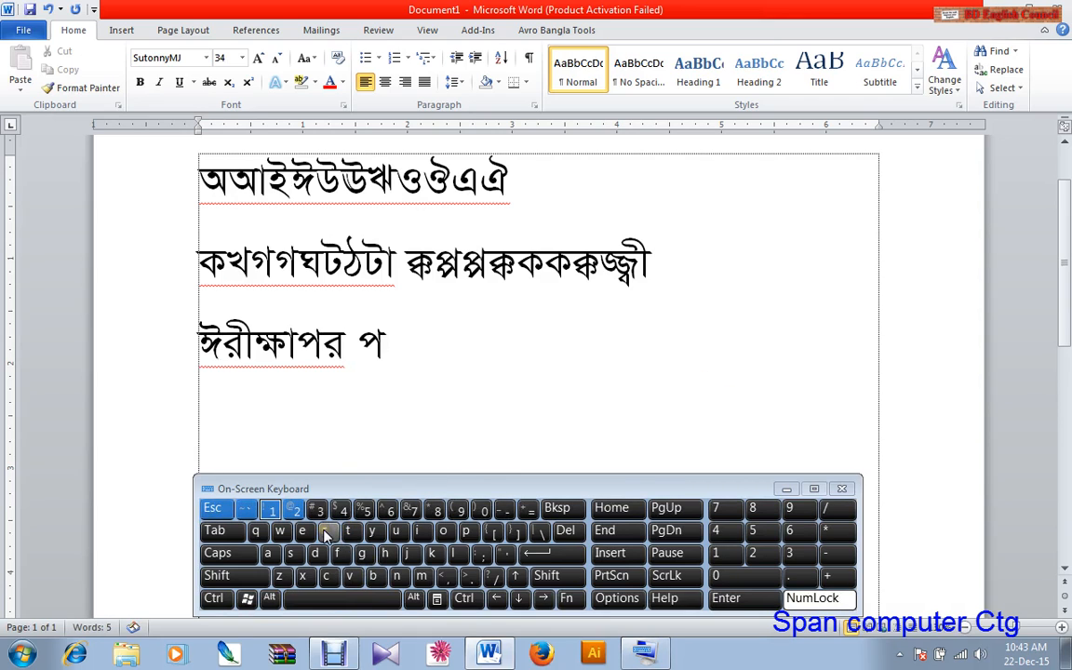
click(354, 576)
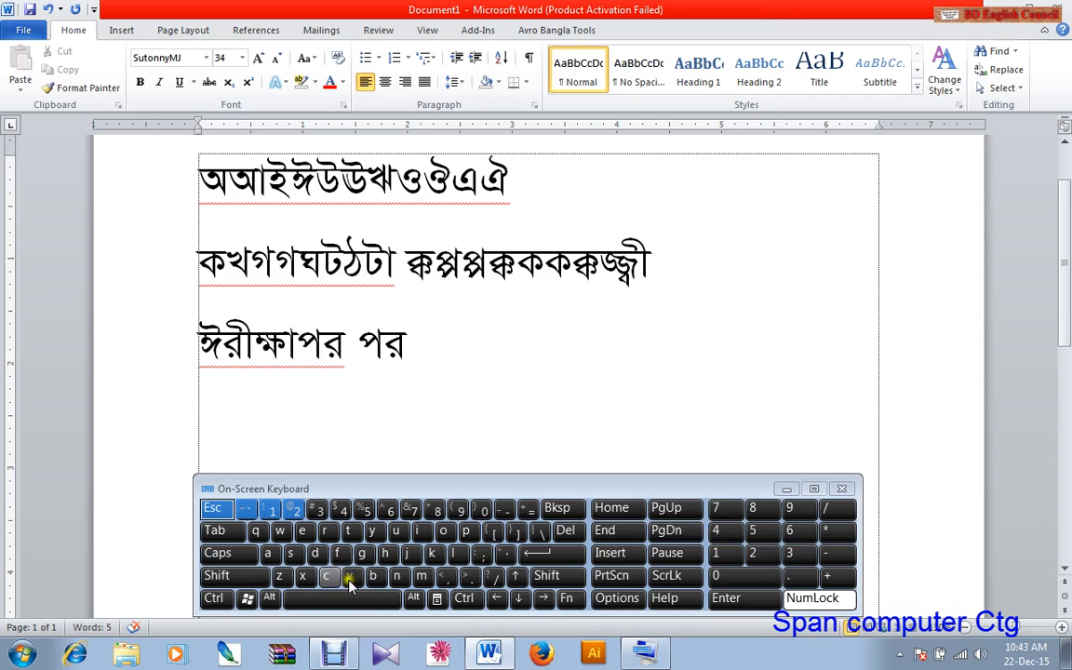
click(244, 576)
click(319, 553)
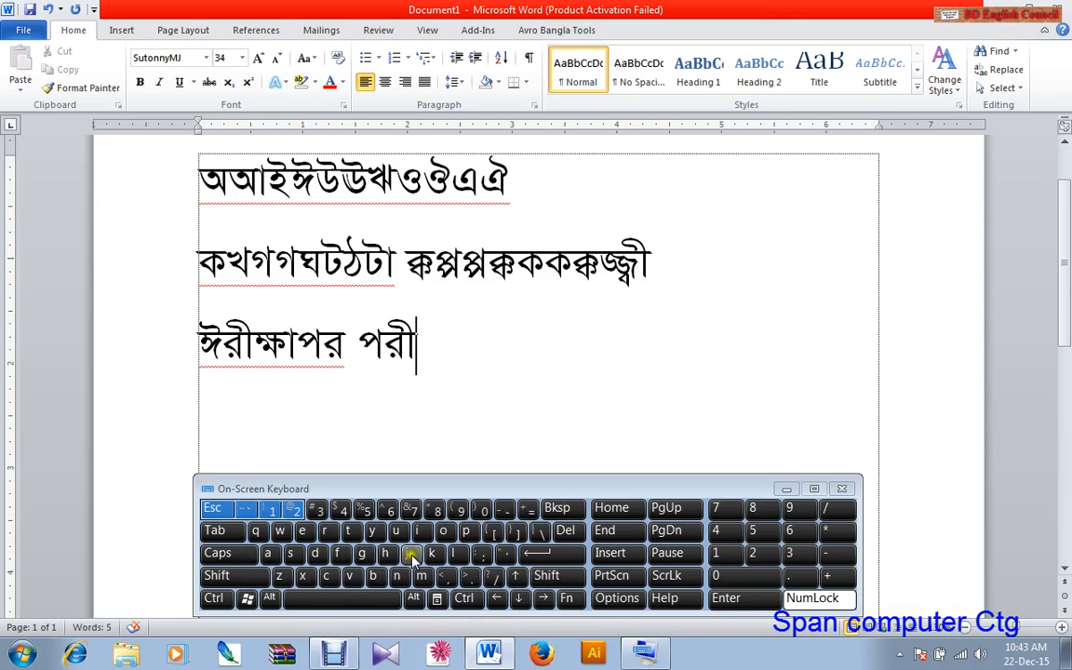
Complete the second word as পরীক্ষা with the On-Screen Keyboard, joining ক and ষ with the hasanta and adding the vowel sign া
click(412, 553)
click(361, 553)
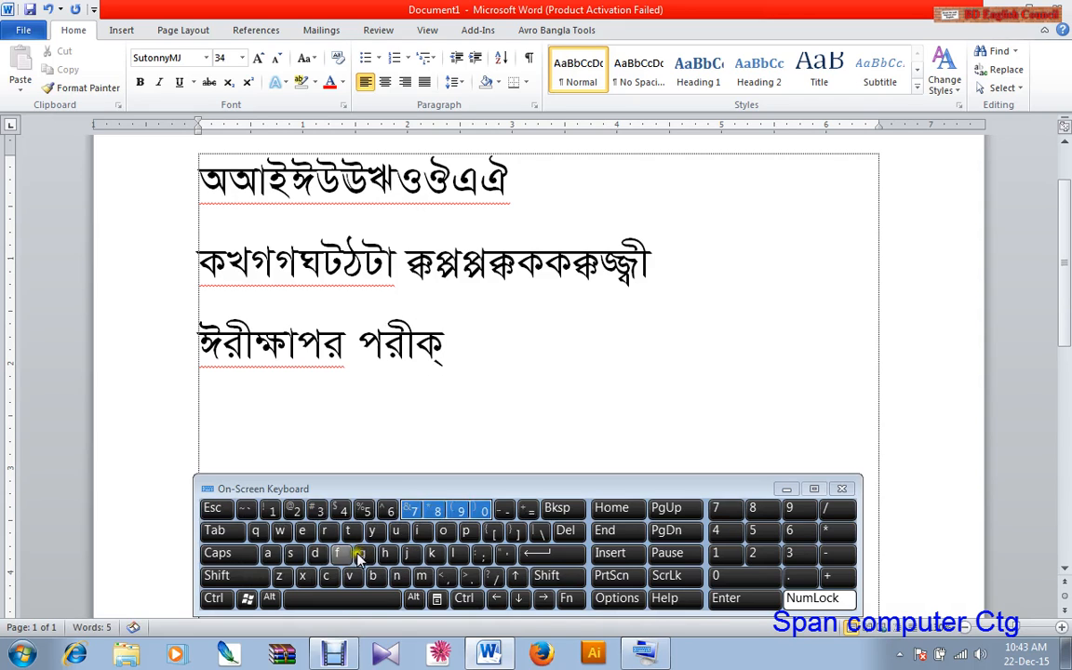
click(247, 576)
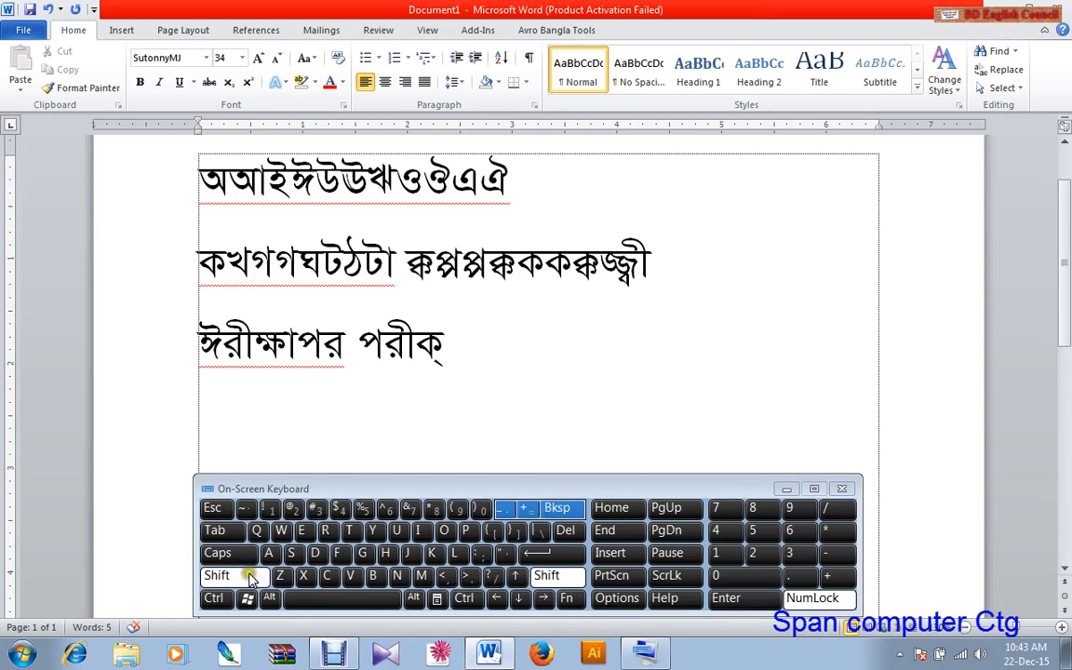
click(403, 576)
click(336, 553)
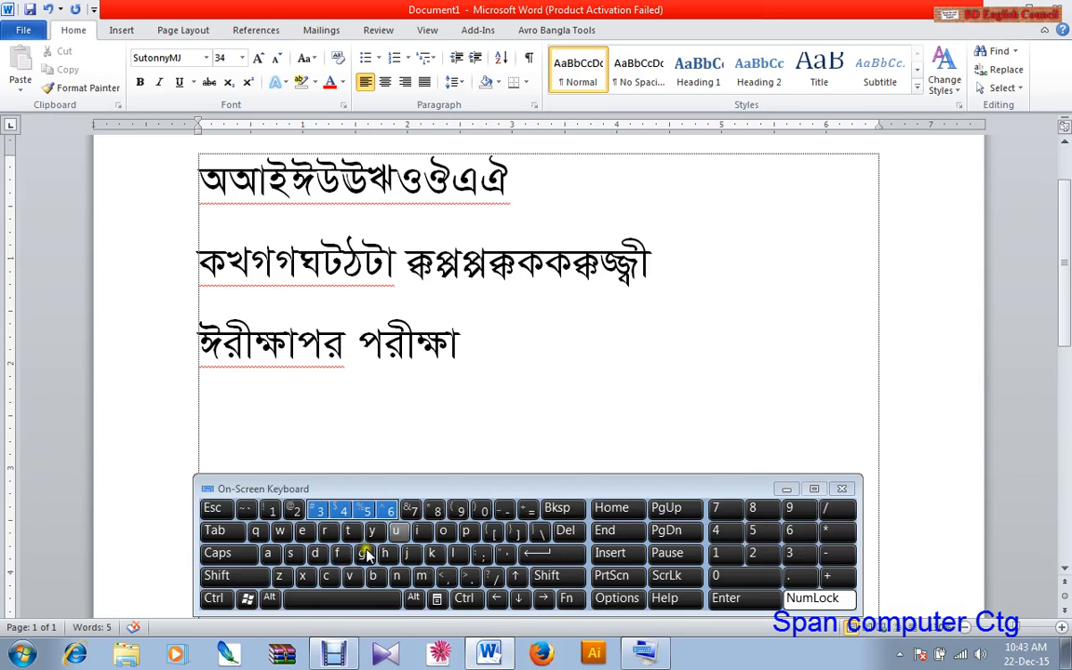
click(606, 314)
drag(359, 343, 383, 354)
click(507, 374)
click(402, 377)
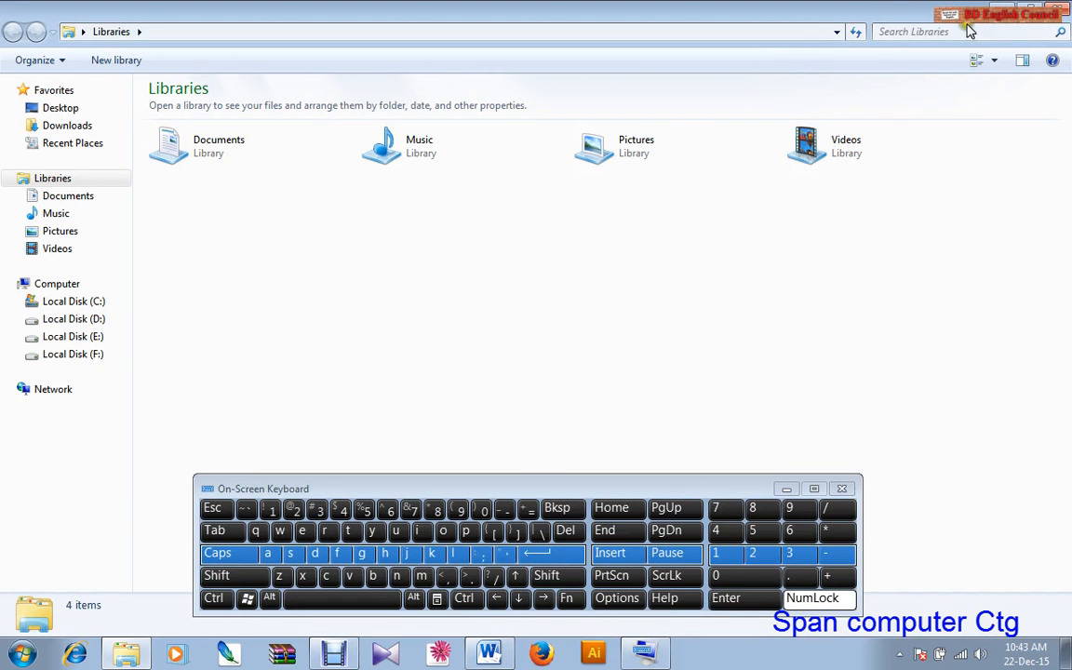
Switch to Windows Explorer and search the computer for "bijoy"
click(956, 34)
text(bi)
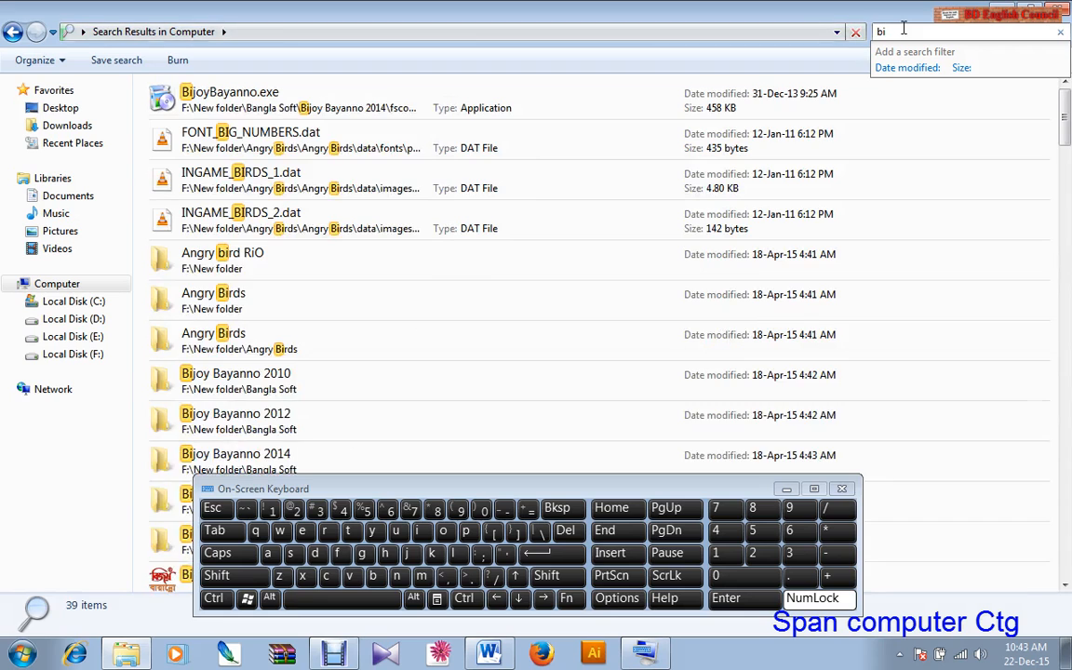
text(joy)
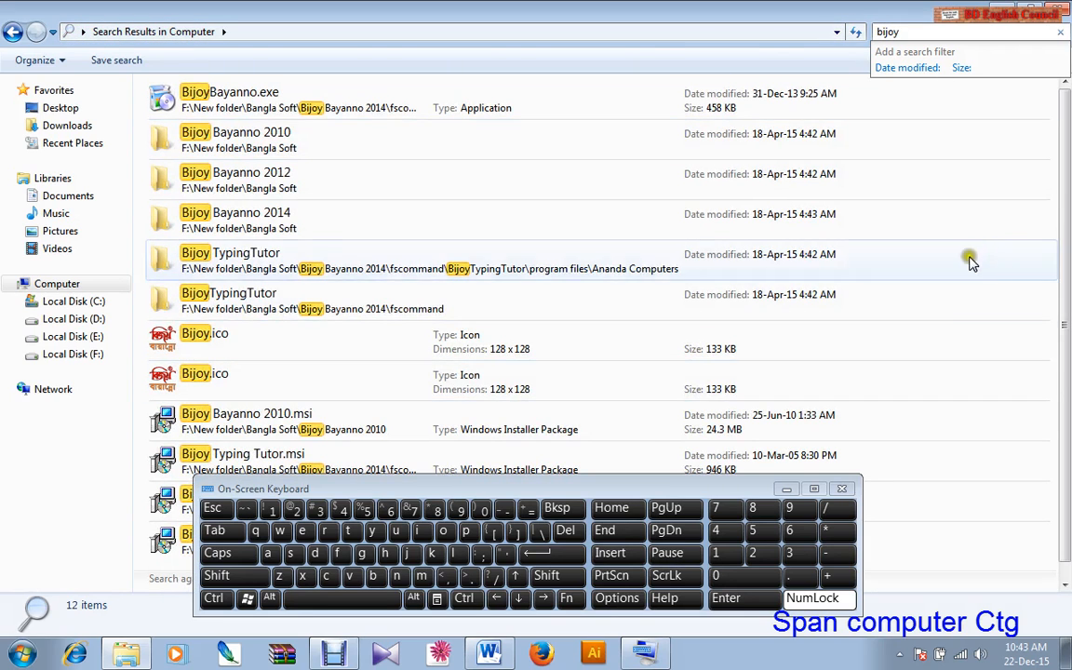
Close the On-Screen Keyboard that covers the search results
drag(1062, 166, 1064, 440)
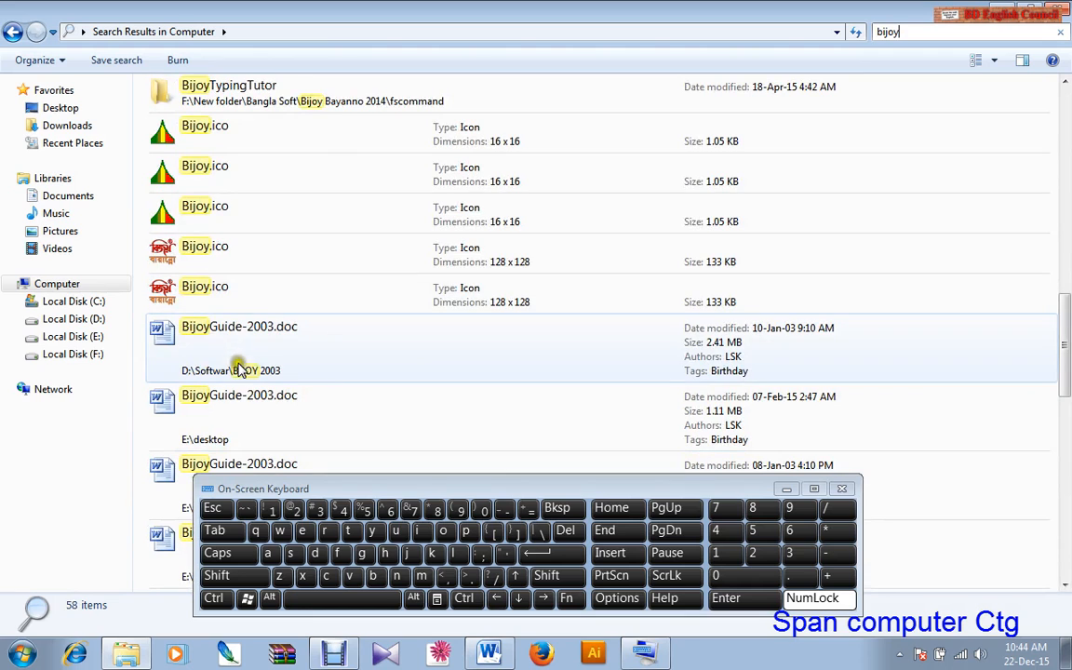
drag(1063, 312, 1065, 342)
click(840, 492)
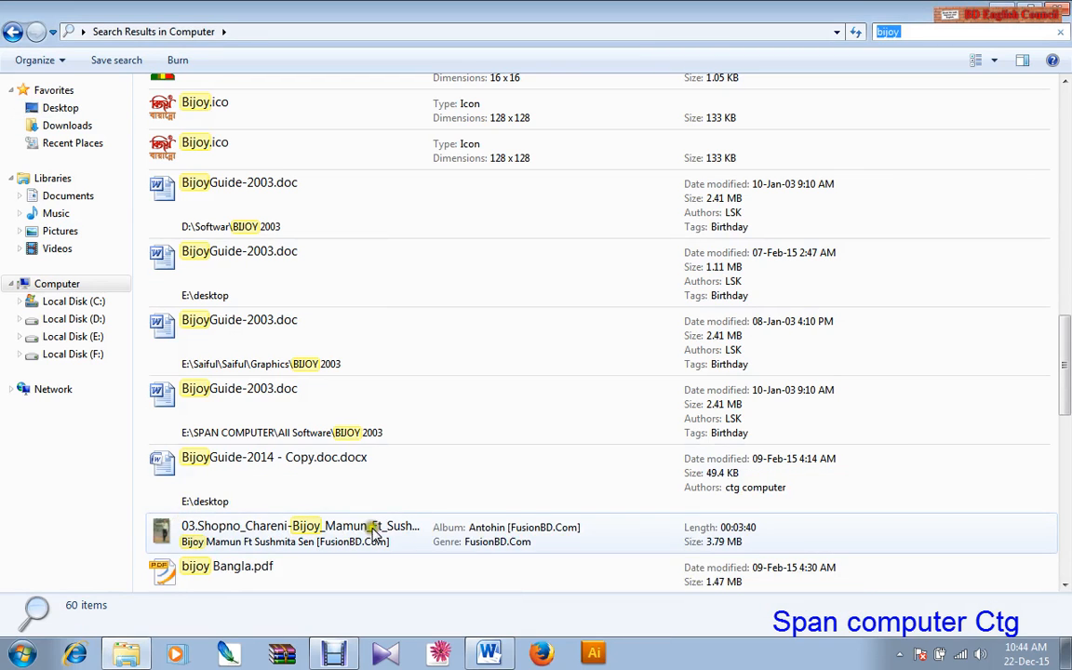
Open the file BijoyGuide- final - Copy.pdf located in E:\New folder (7) from the search results
drag(1066, 341, 1066, 381)
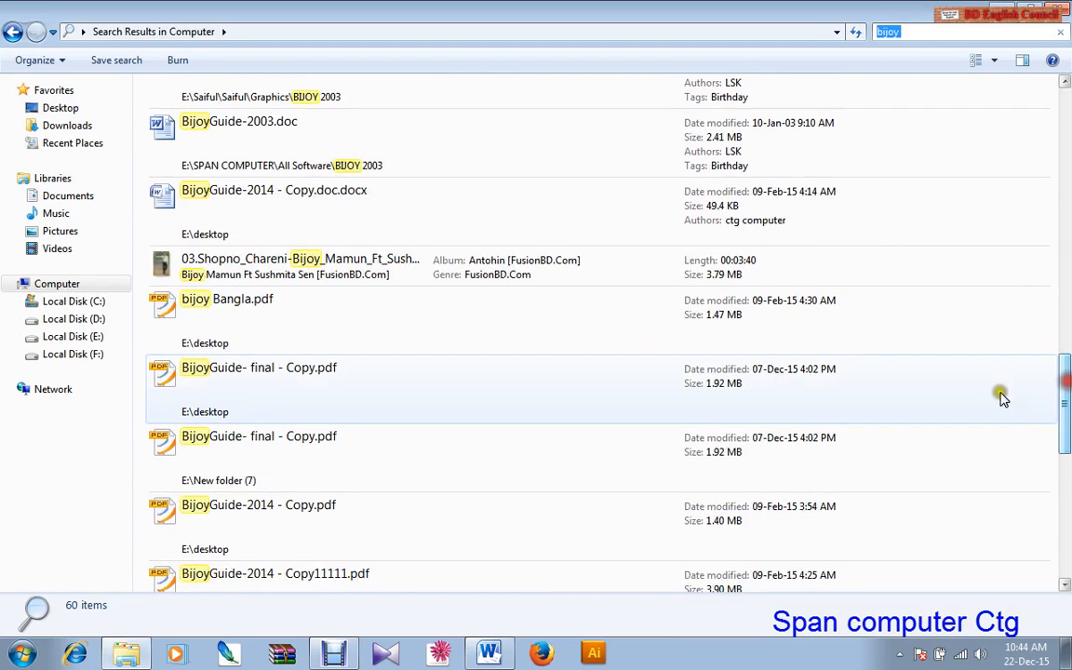
click(228, 440)
right_click(228, 442)
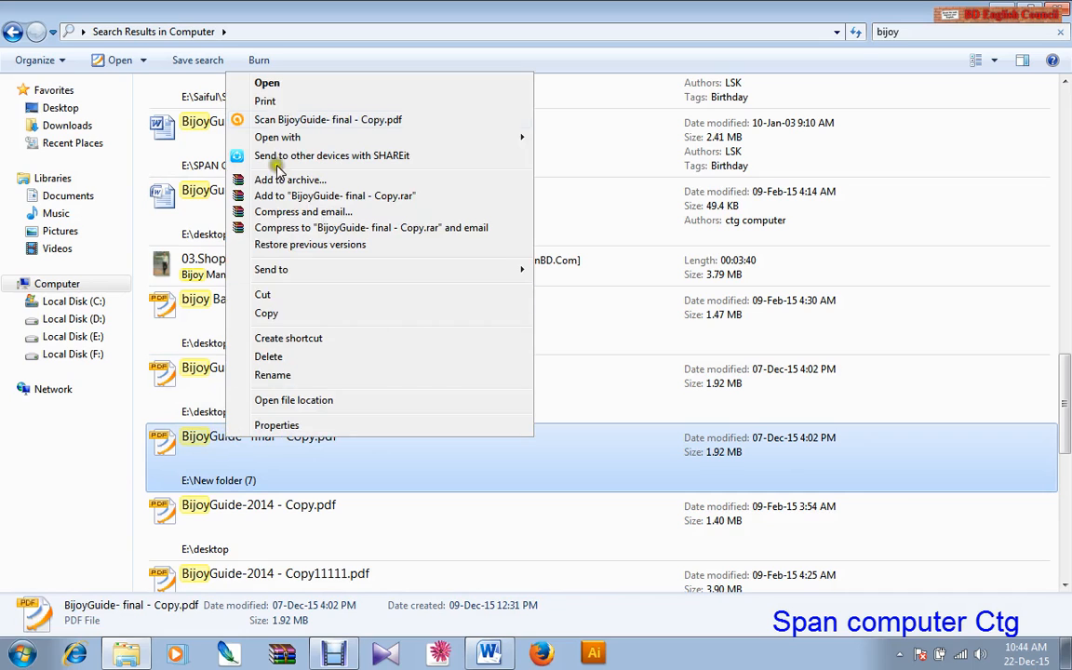
click(278, 86)
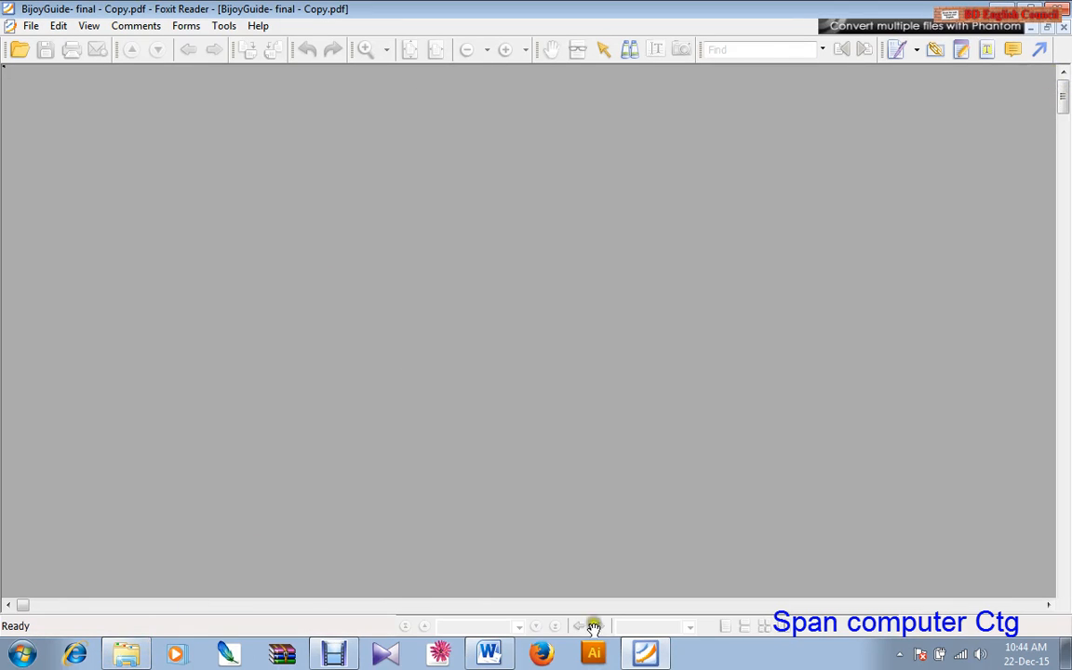
click(649, 656)
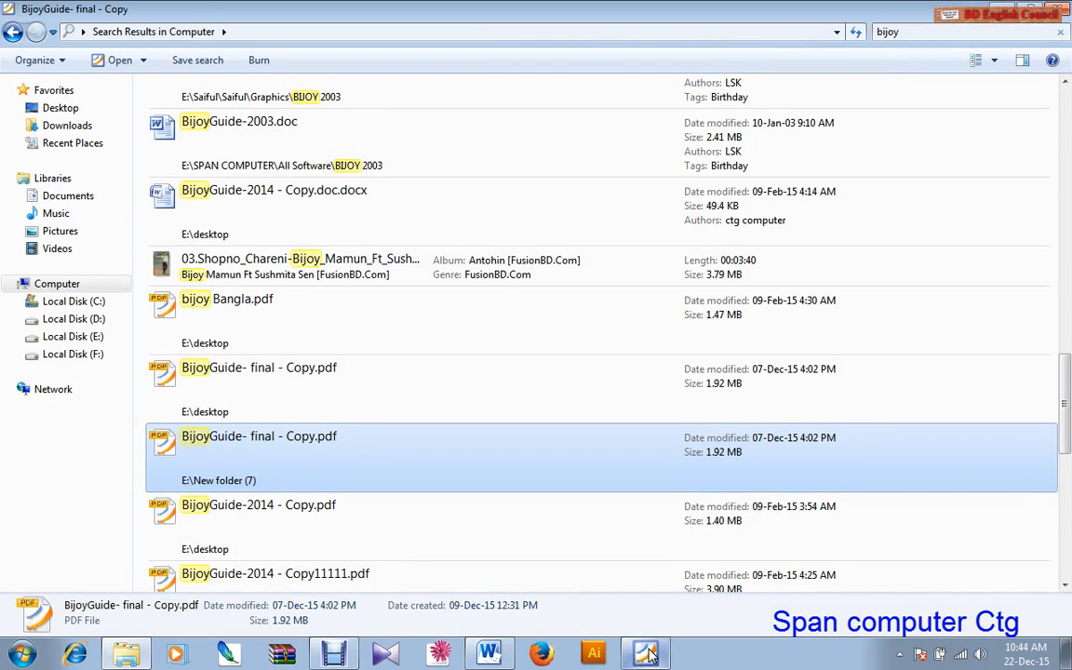
Try to bring the BijoyGuide PDF forward in Foxit Reader, and close the Windows Explorer search results window
click(648, 656)
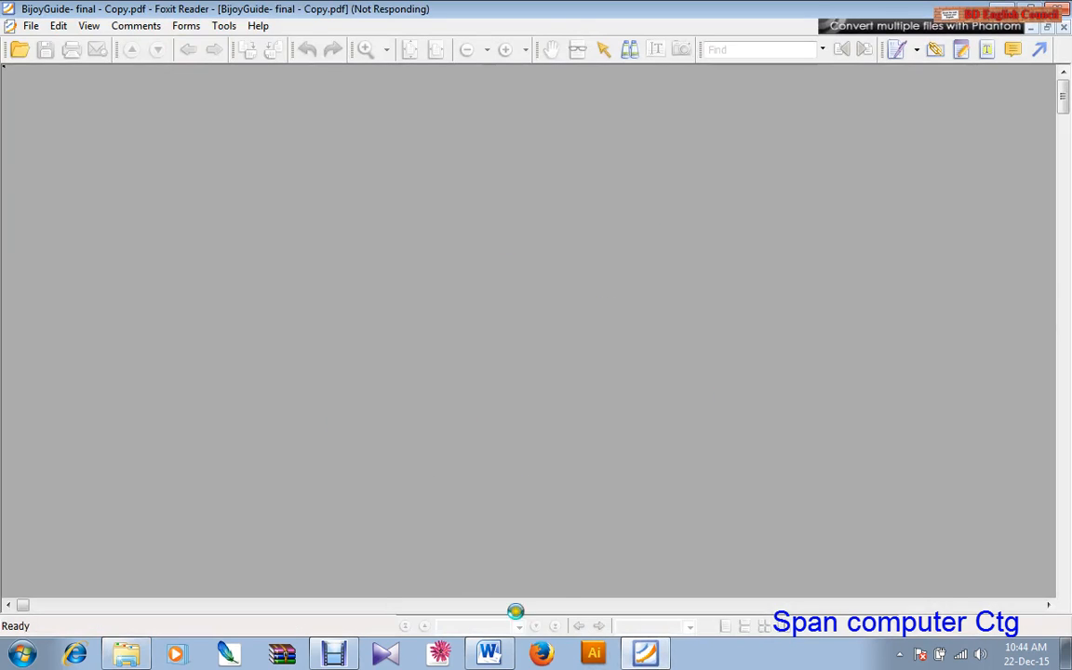
click(642, 657)
click(644, 657)
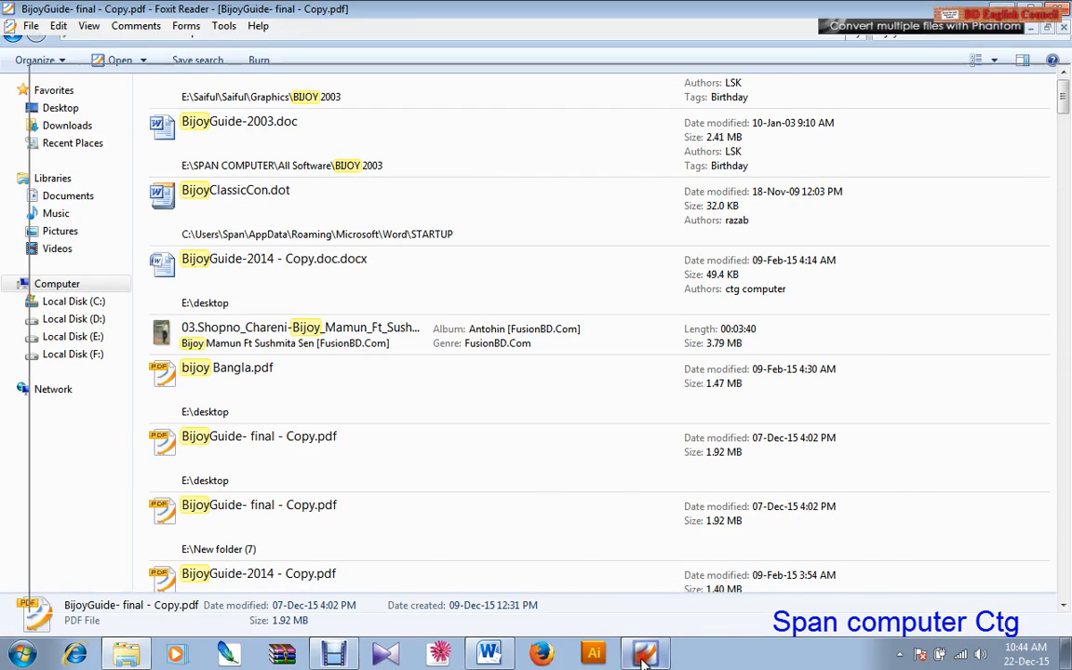
click(643, 657)
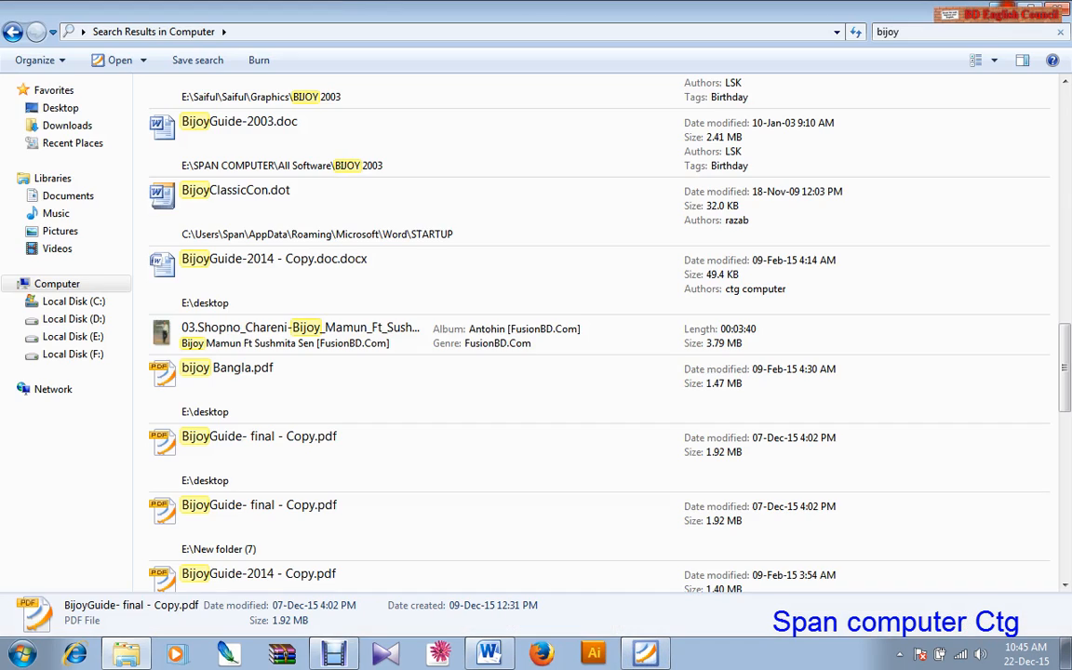
click(1063, 11)
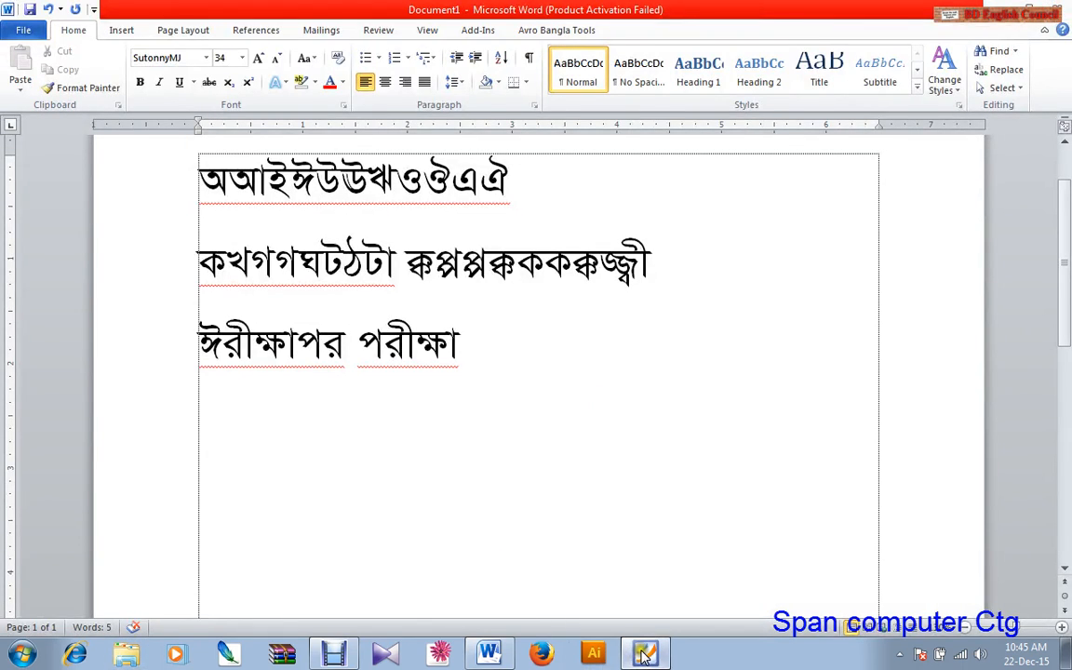
Switch to BijoyGuide- final - Copy.pdf in Foxit Reader and view page 1 down to the section on font selection and typing
click(643, 655)
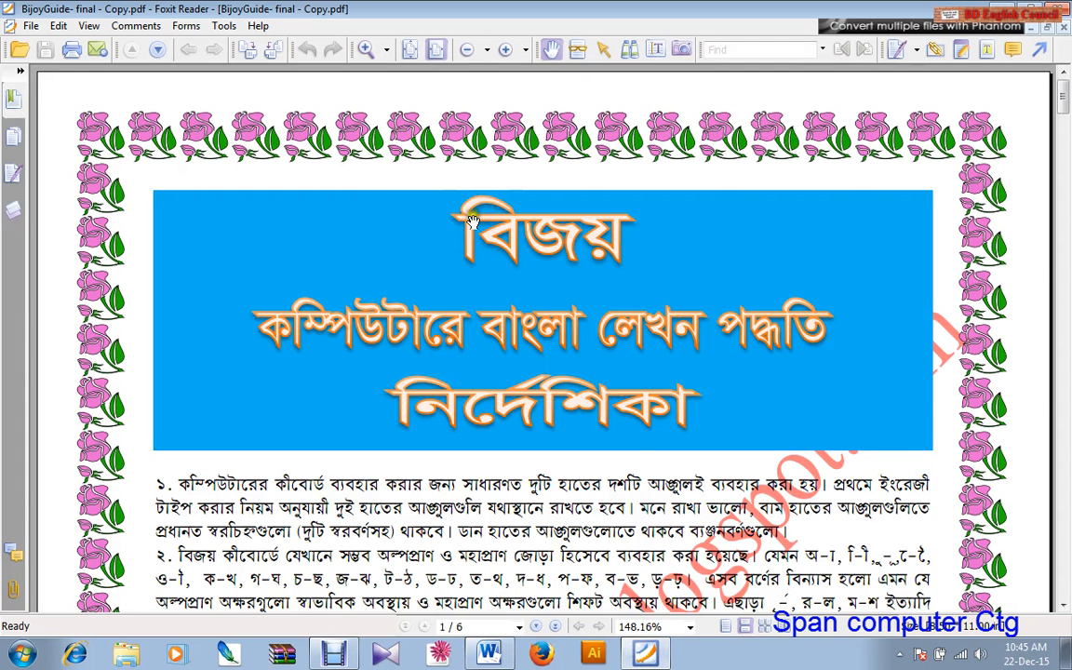
scroll(474, 215, down, 1)
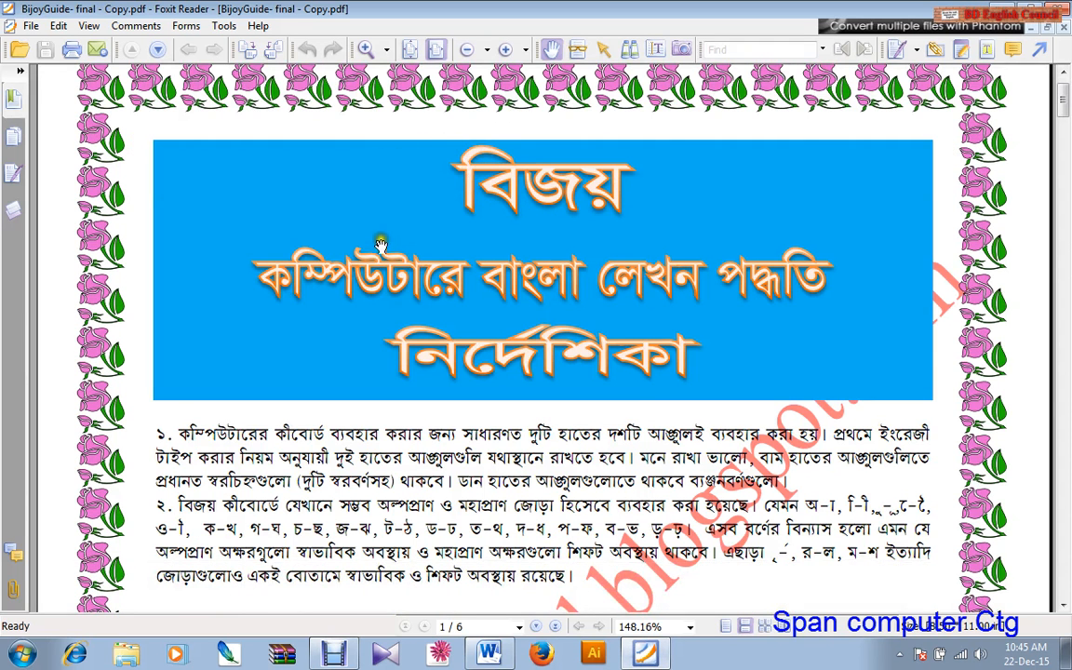
scroll(693, 296, down, 5)
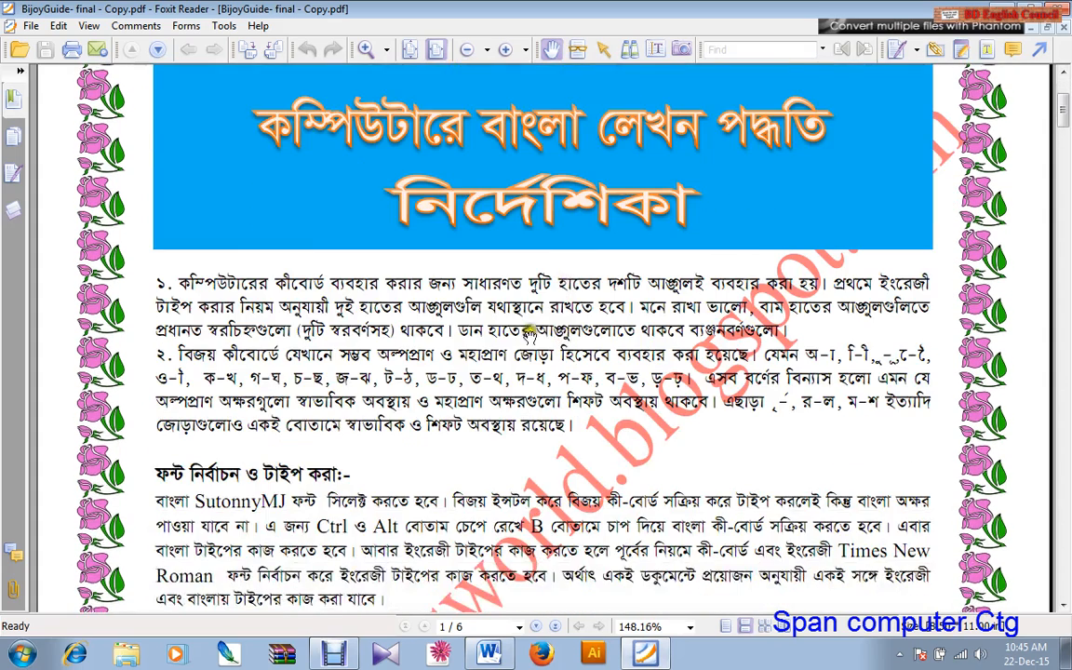